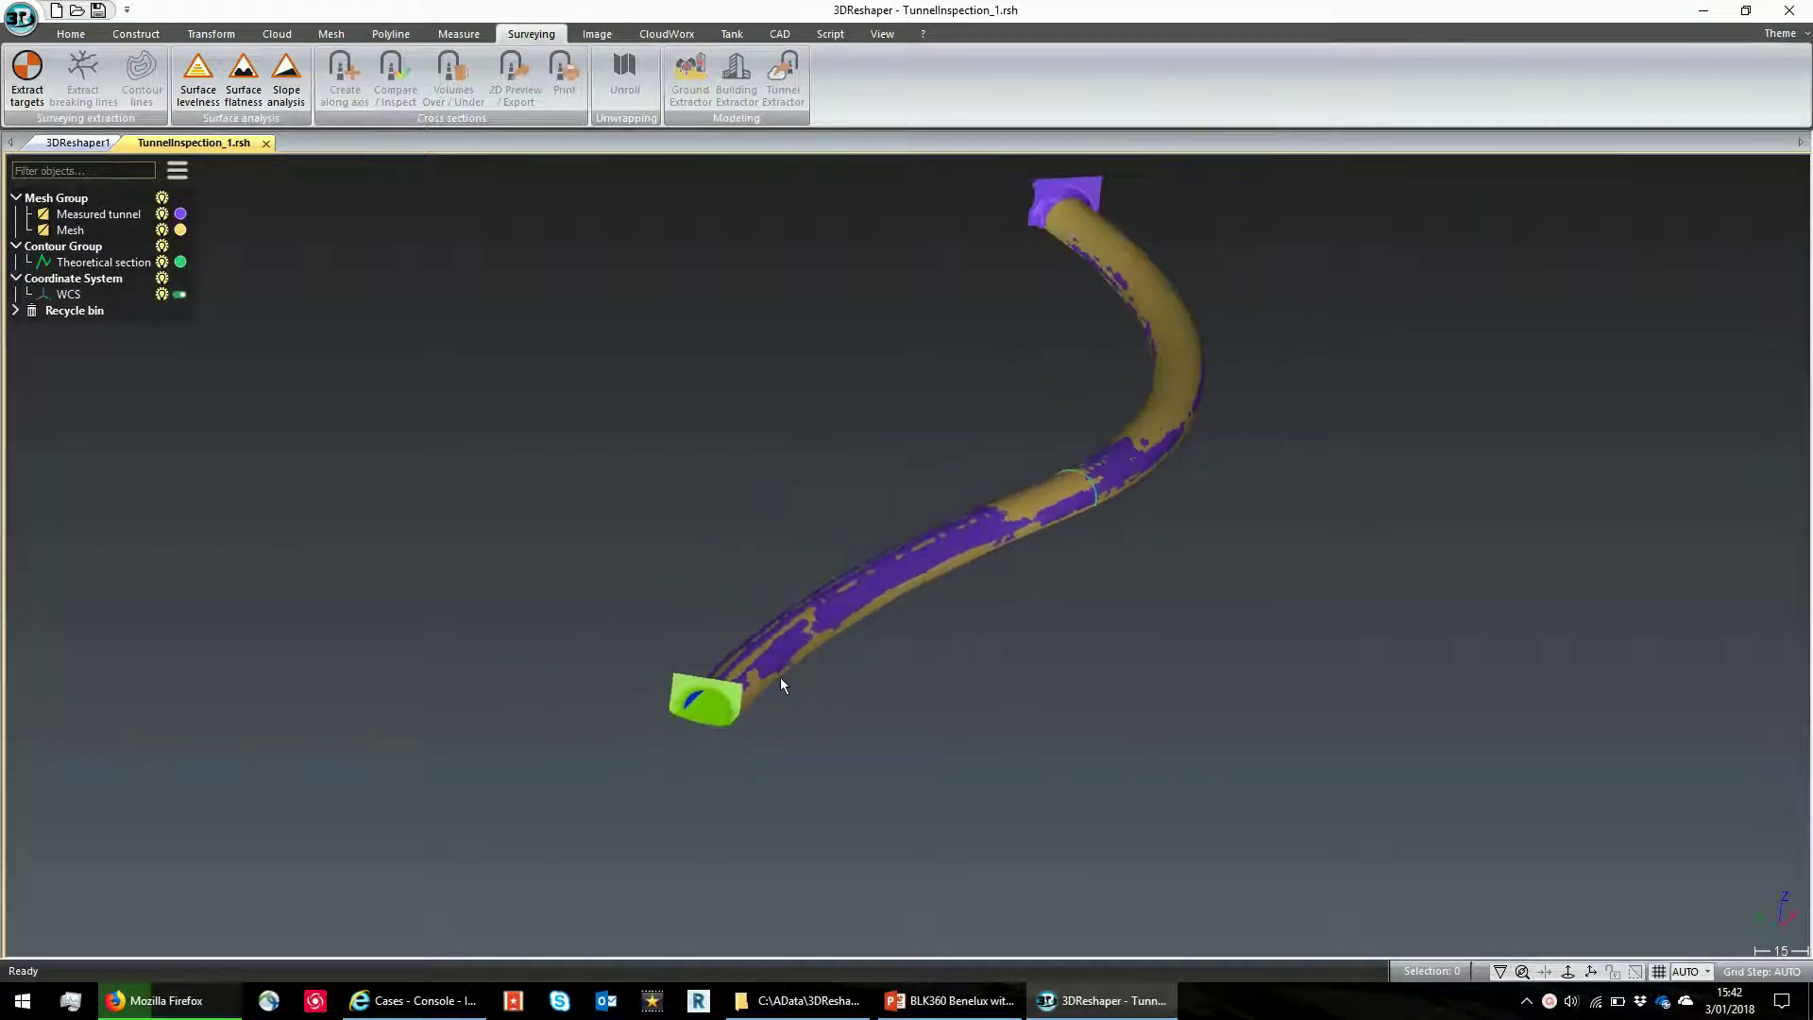
- Show only the Measured tunnel mesh and examine its entrance and surface along the first stretch
scroll(713, 673, up, 5)
scroll(718, 684, up, 2)
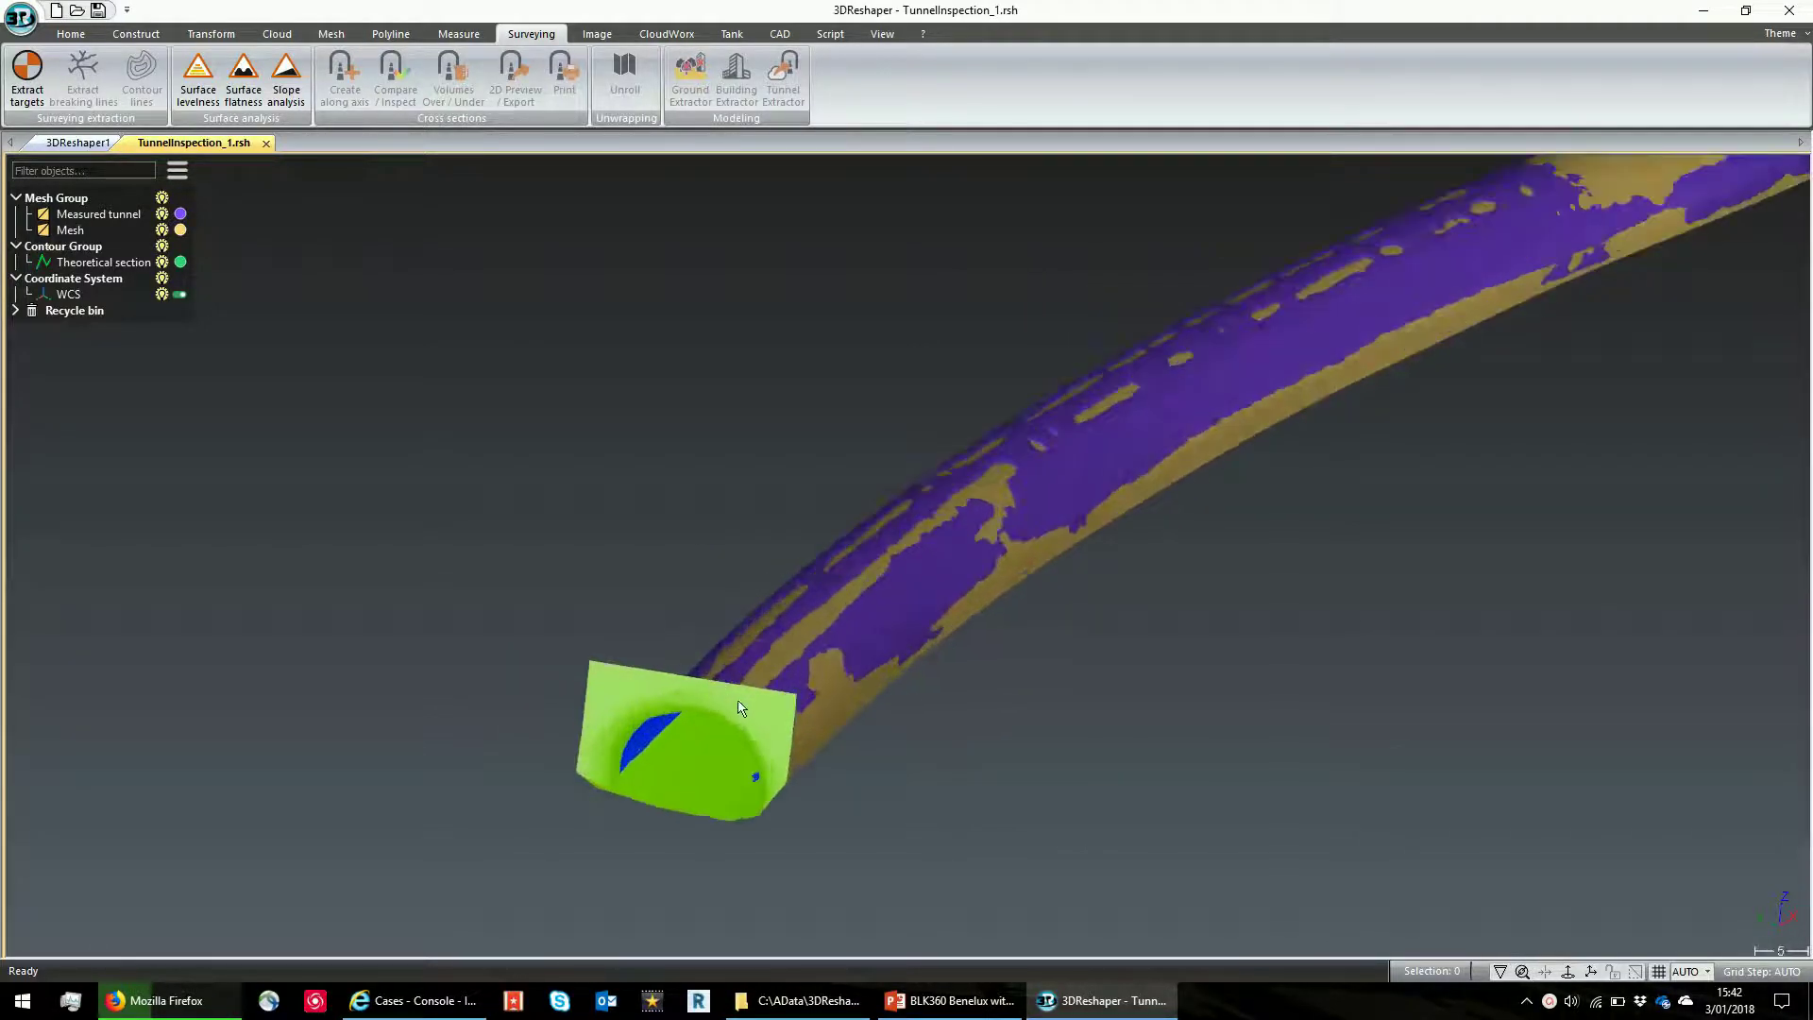
right_click(747, 701)
click(822, 333)
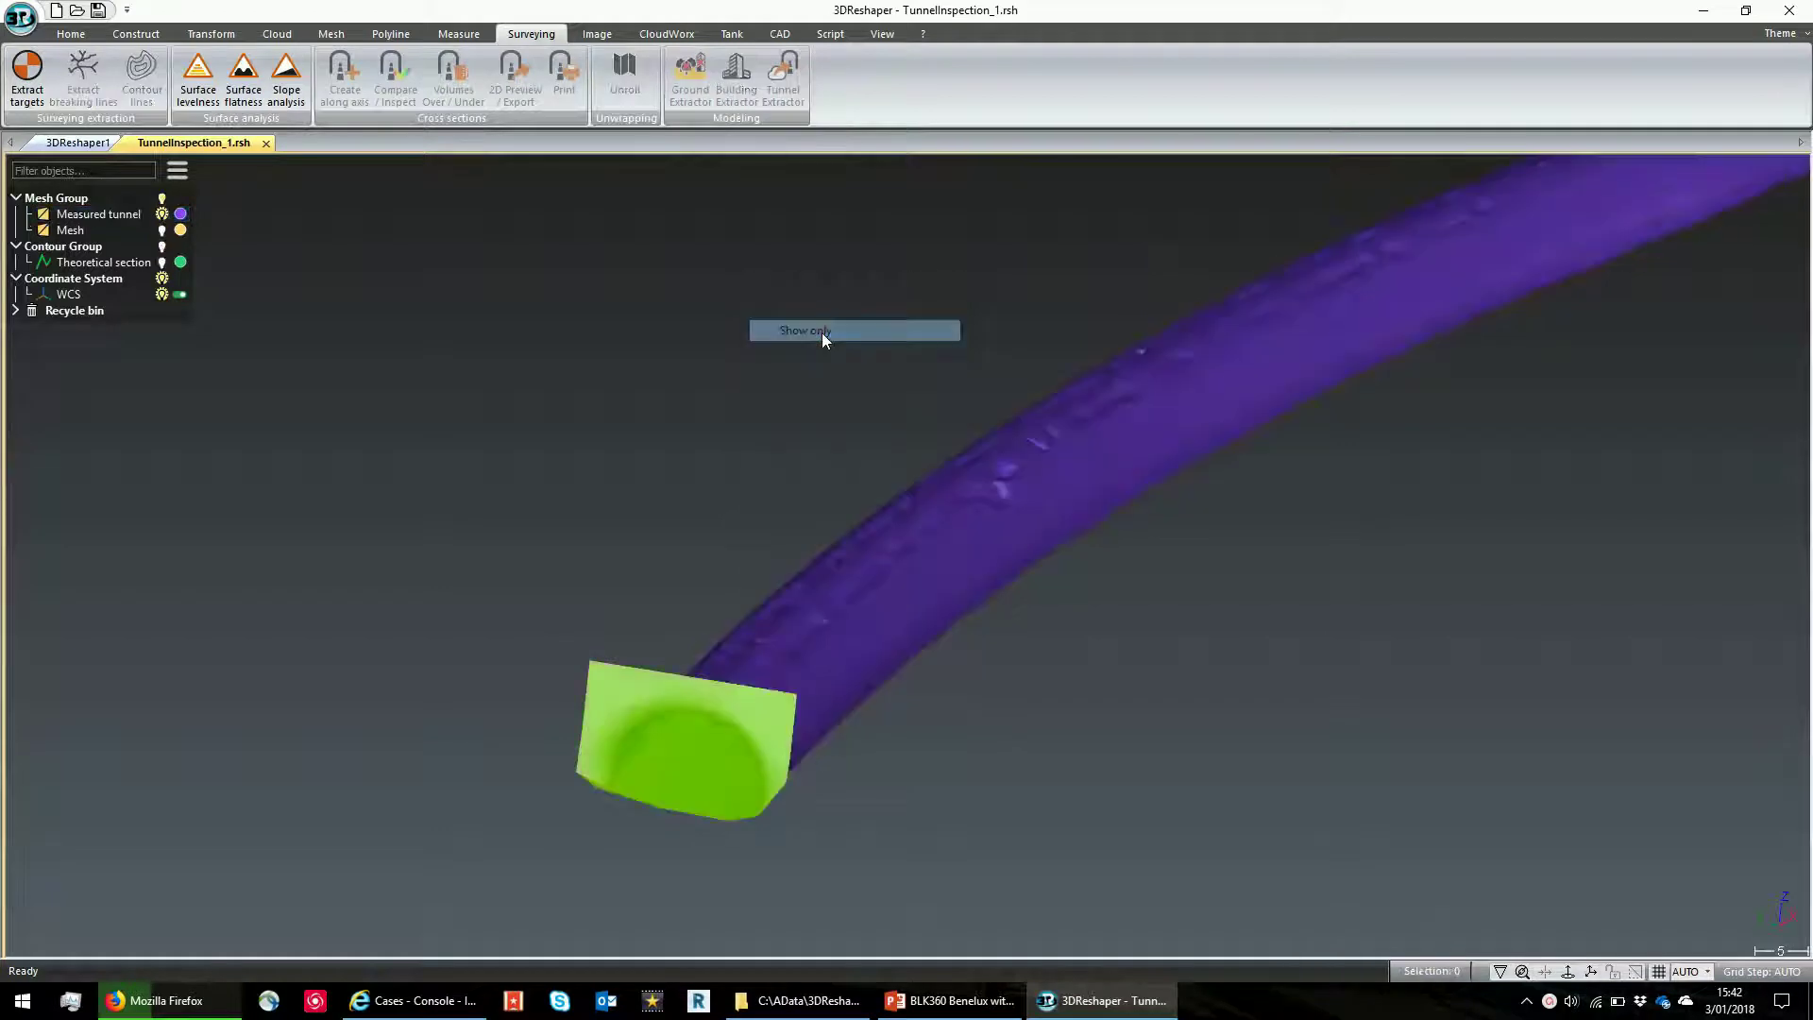
scroll(807, 671, down, 3)
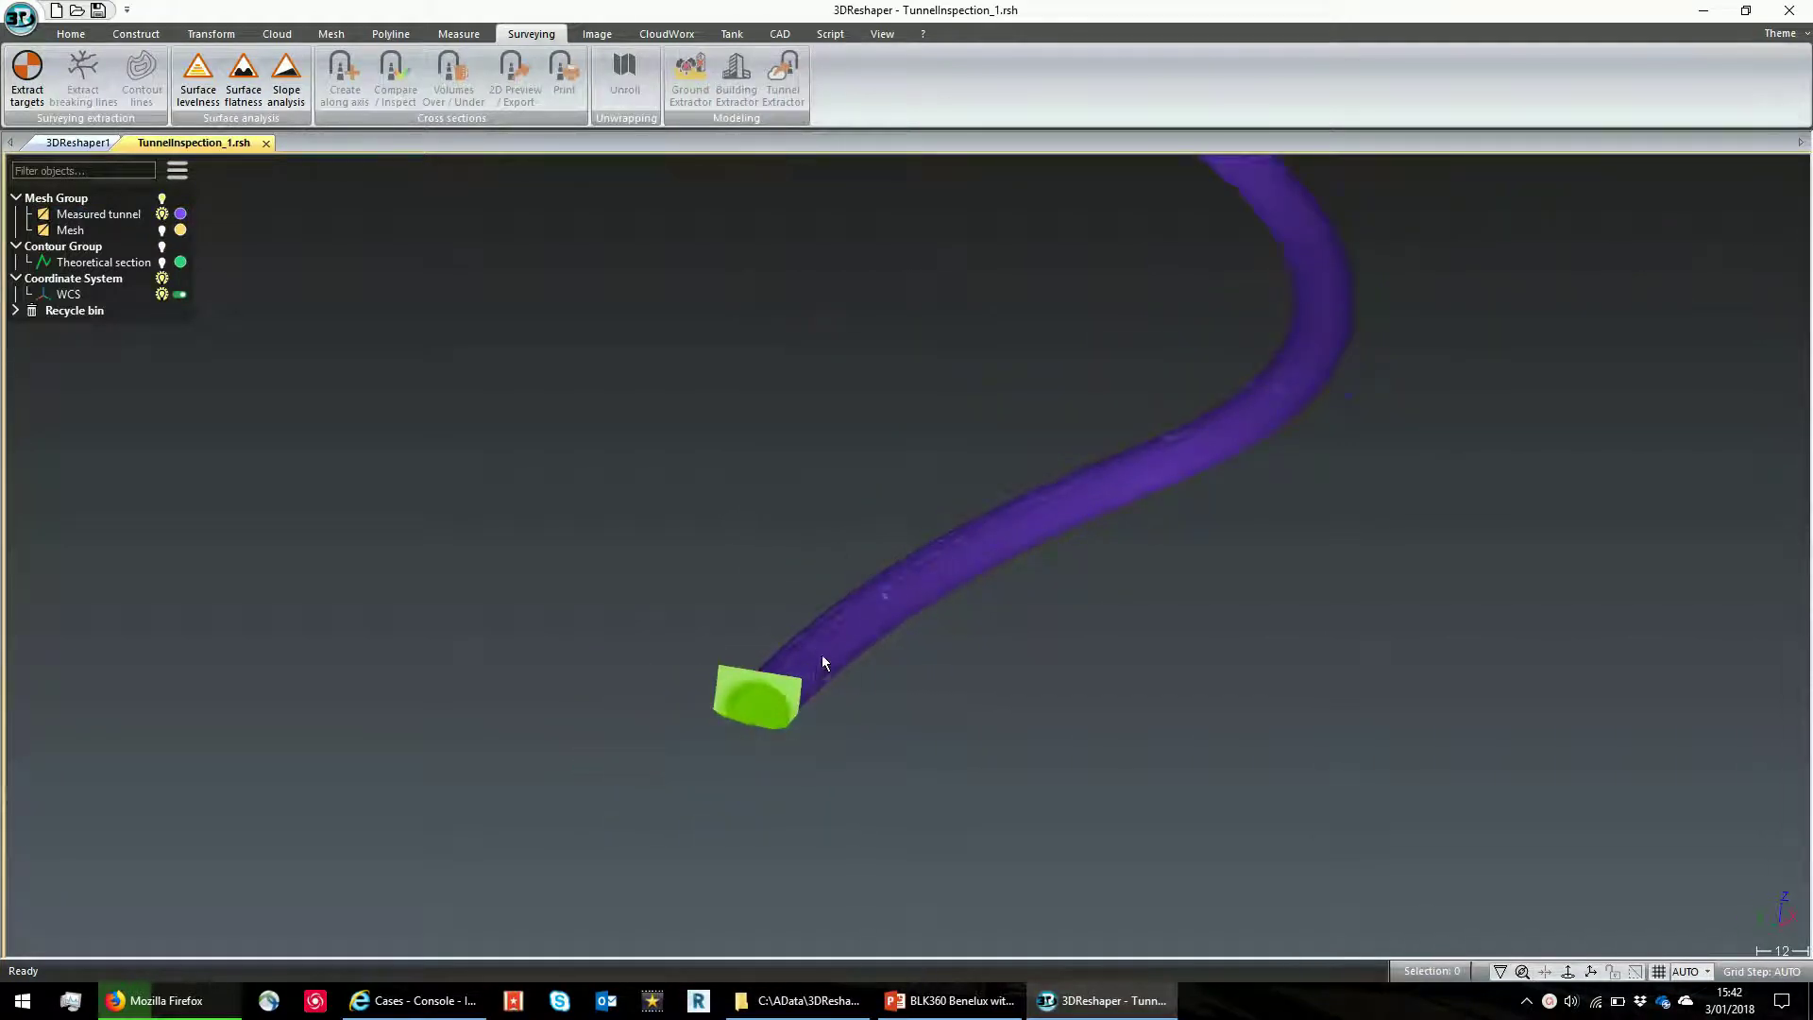
middle_drag(822, 661, 801, 694)
scroll(756, 706, up, 5)
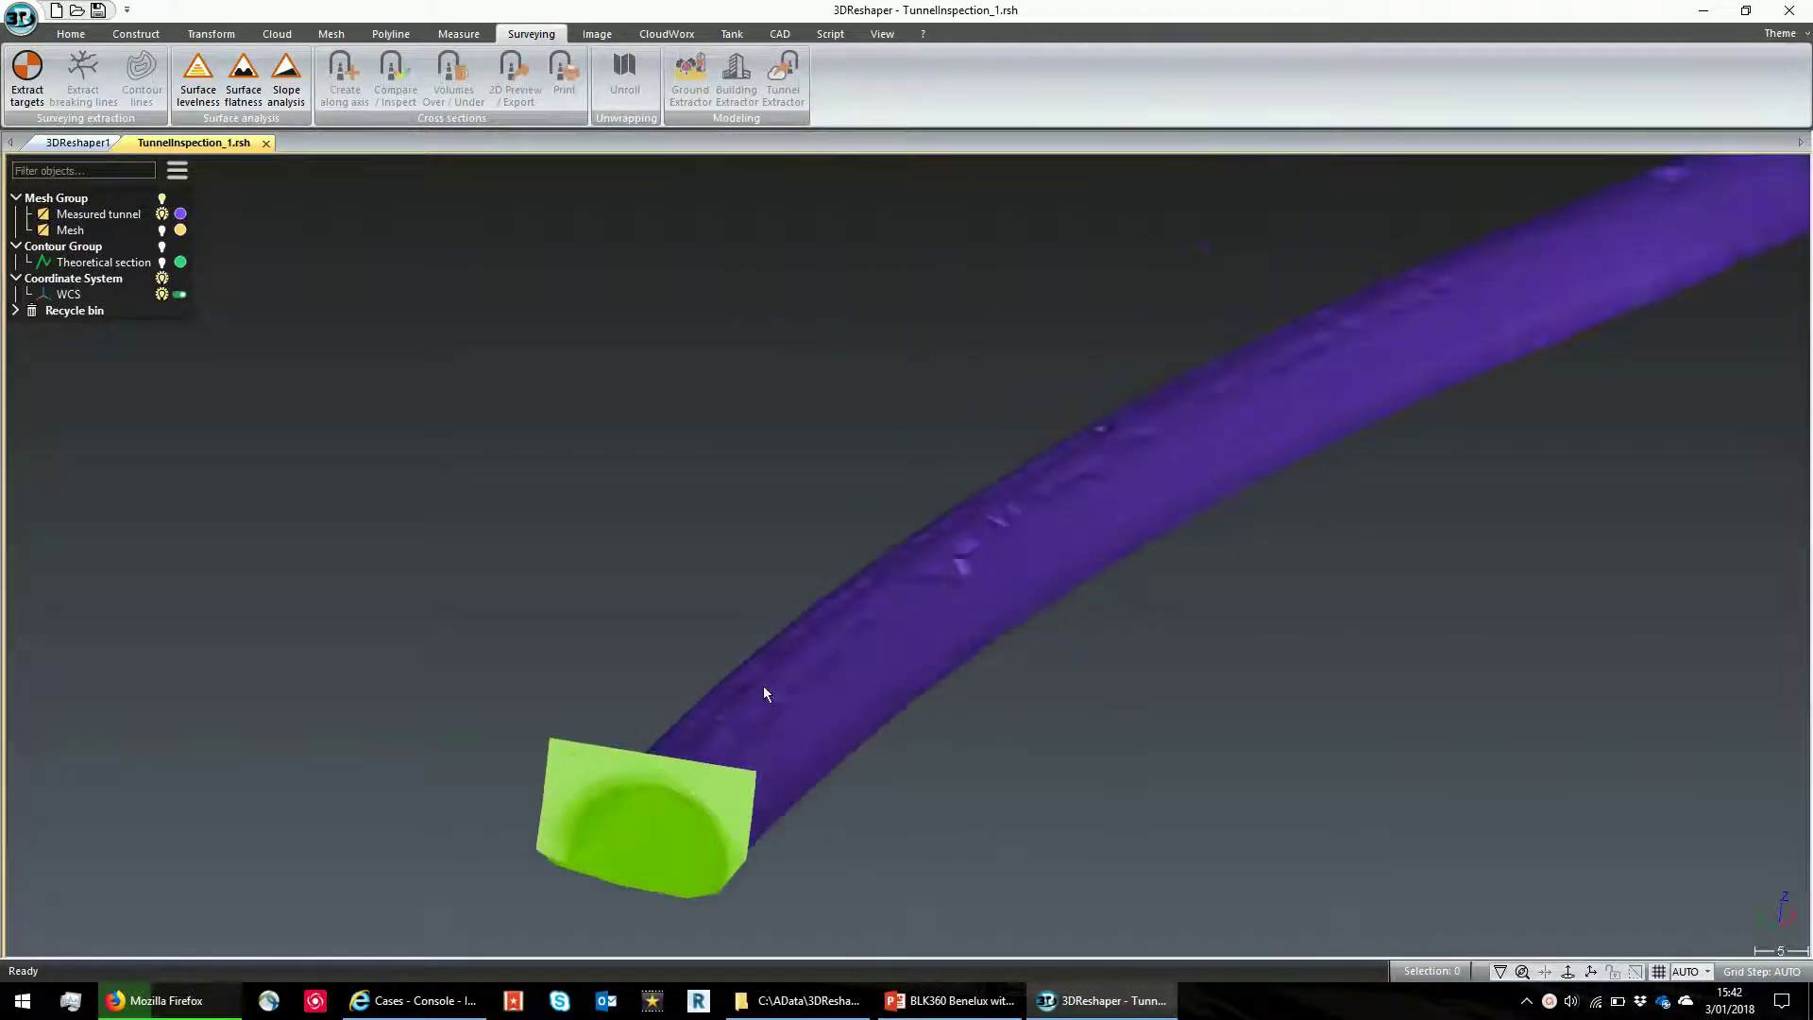
scroll(863, 672, down, 3)
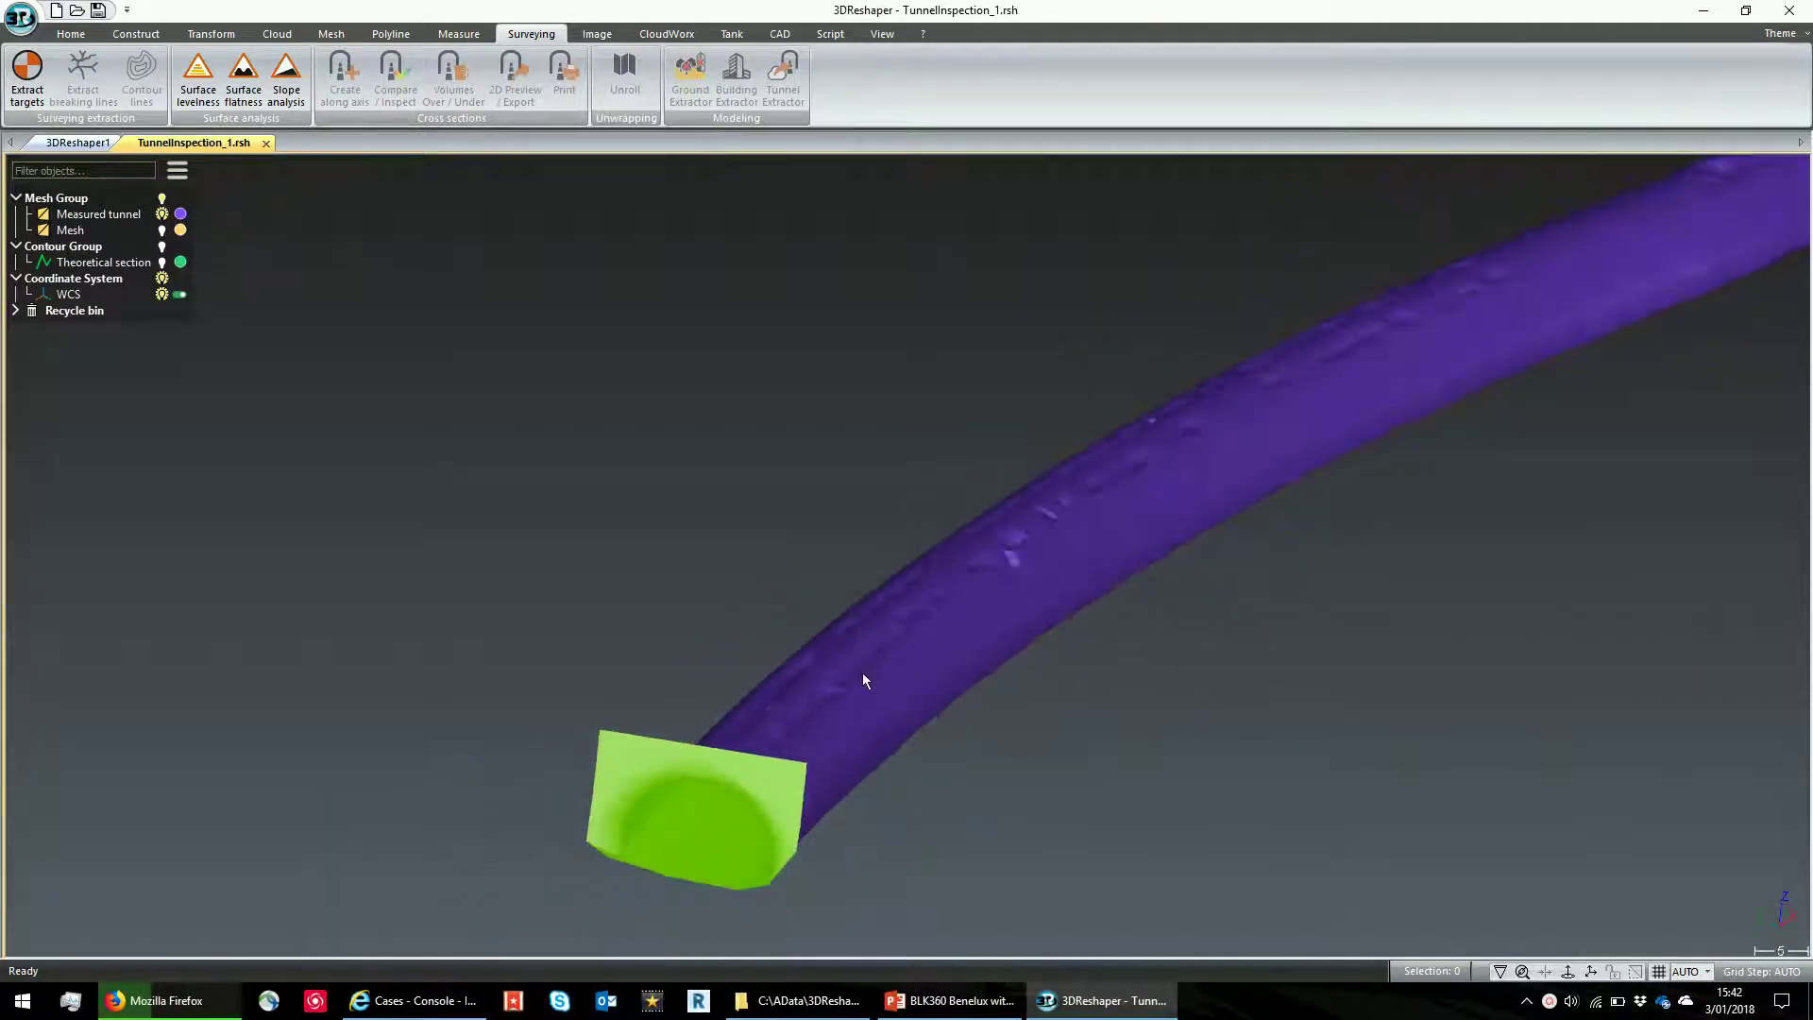
middle_drag(902, 644, 750, 614)
right_click(710, 654)
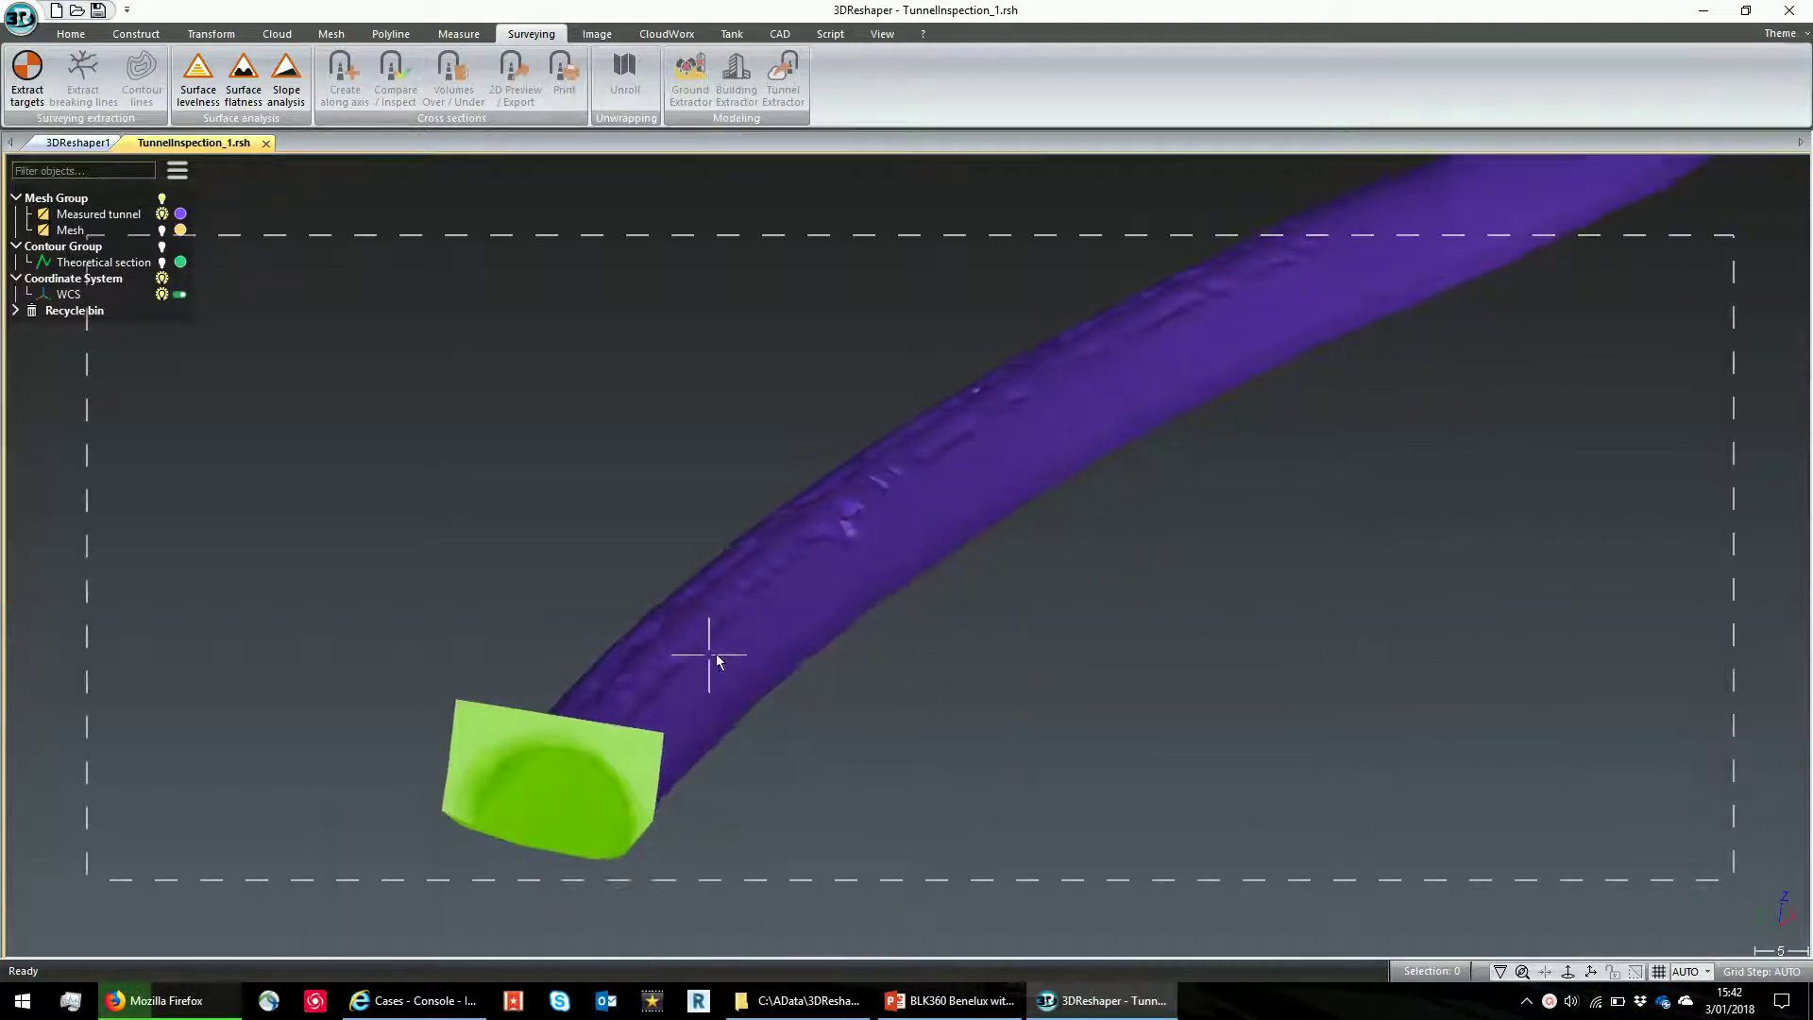
click(658, 511)
scroll(752, 579, down, 4)
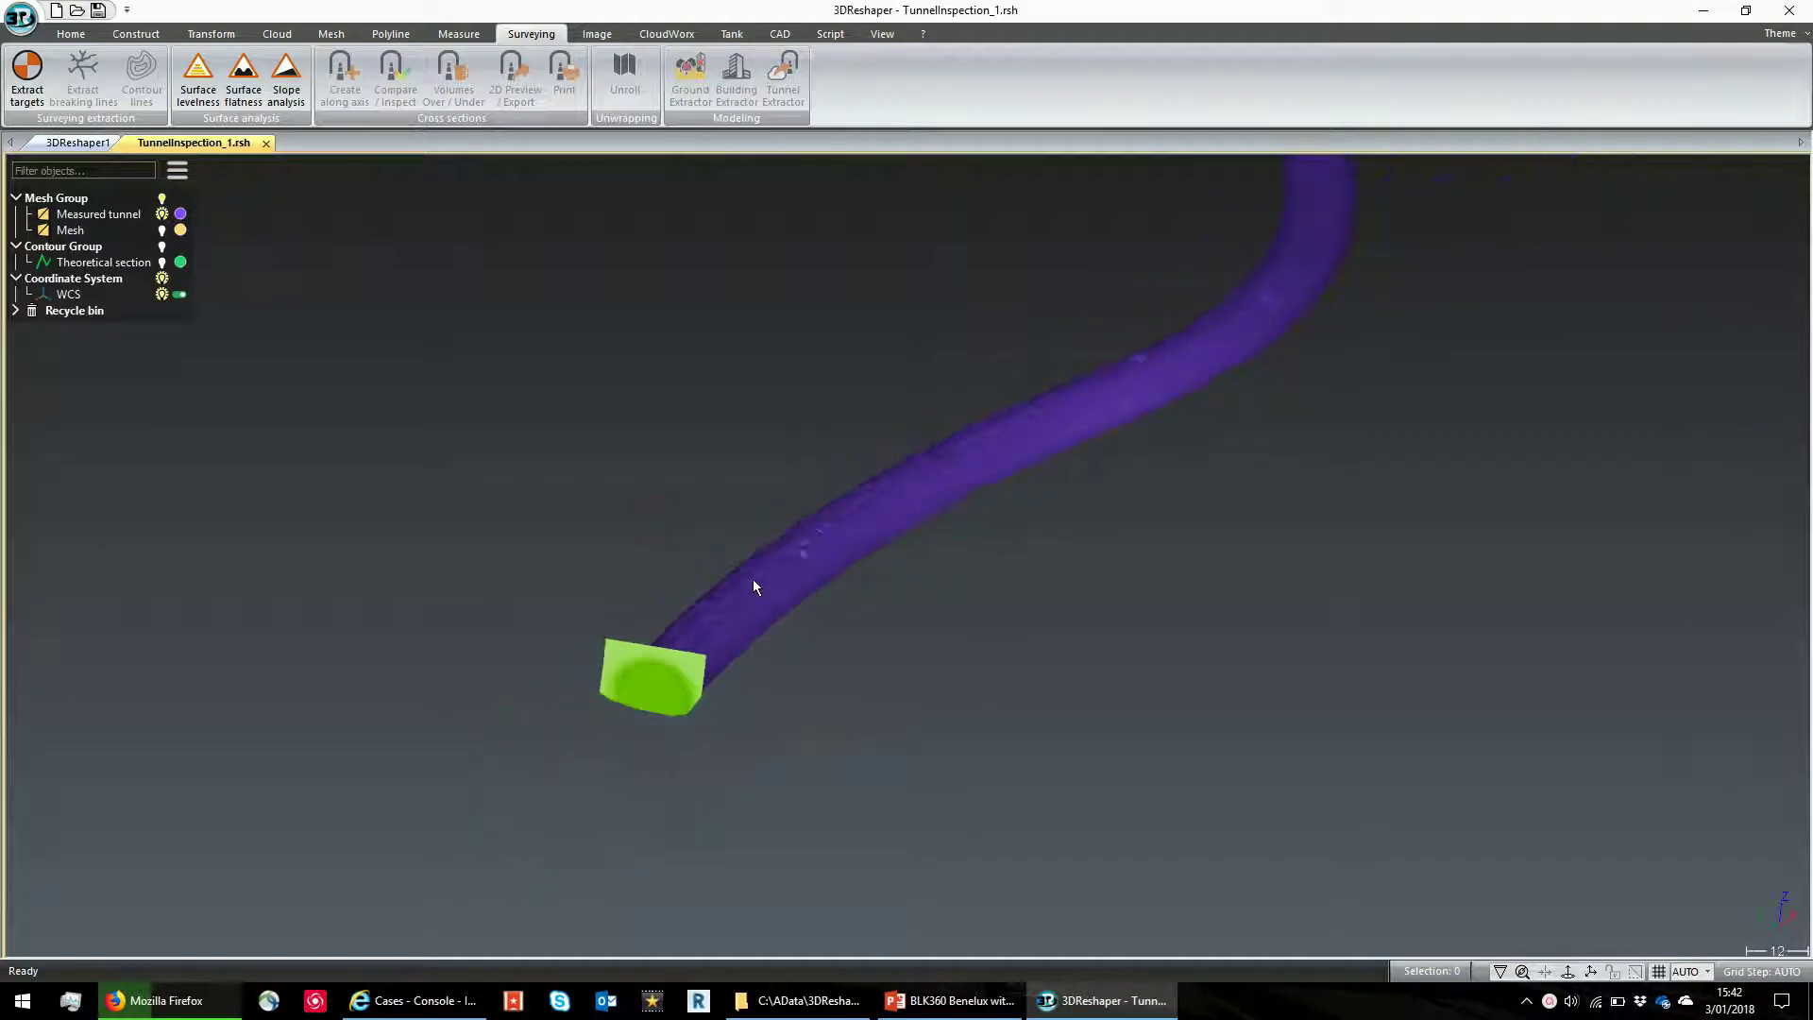
- Show only the tan object named Mesh and examine its half-round end opening up close
click(138, 231)
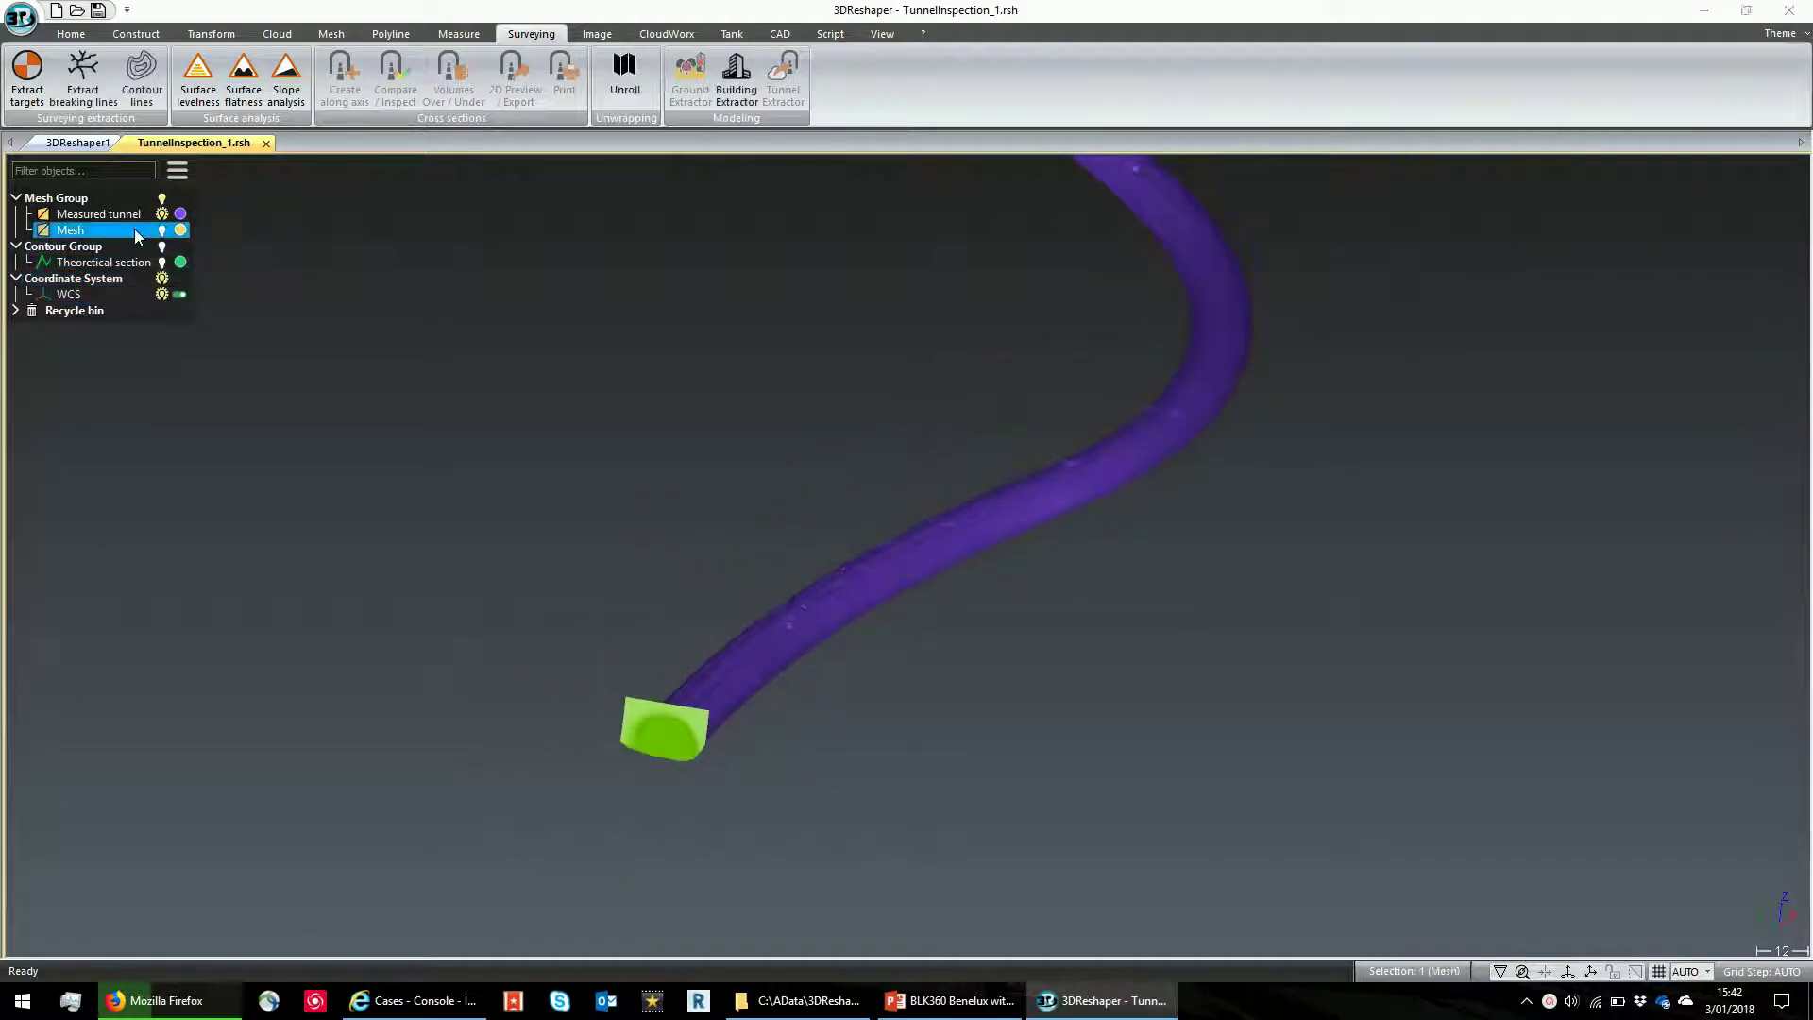
right_click(135, 233)
click(180, 281)
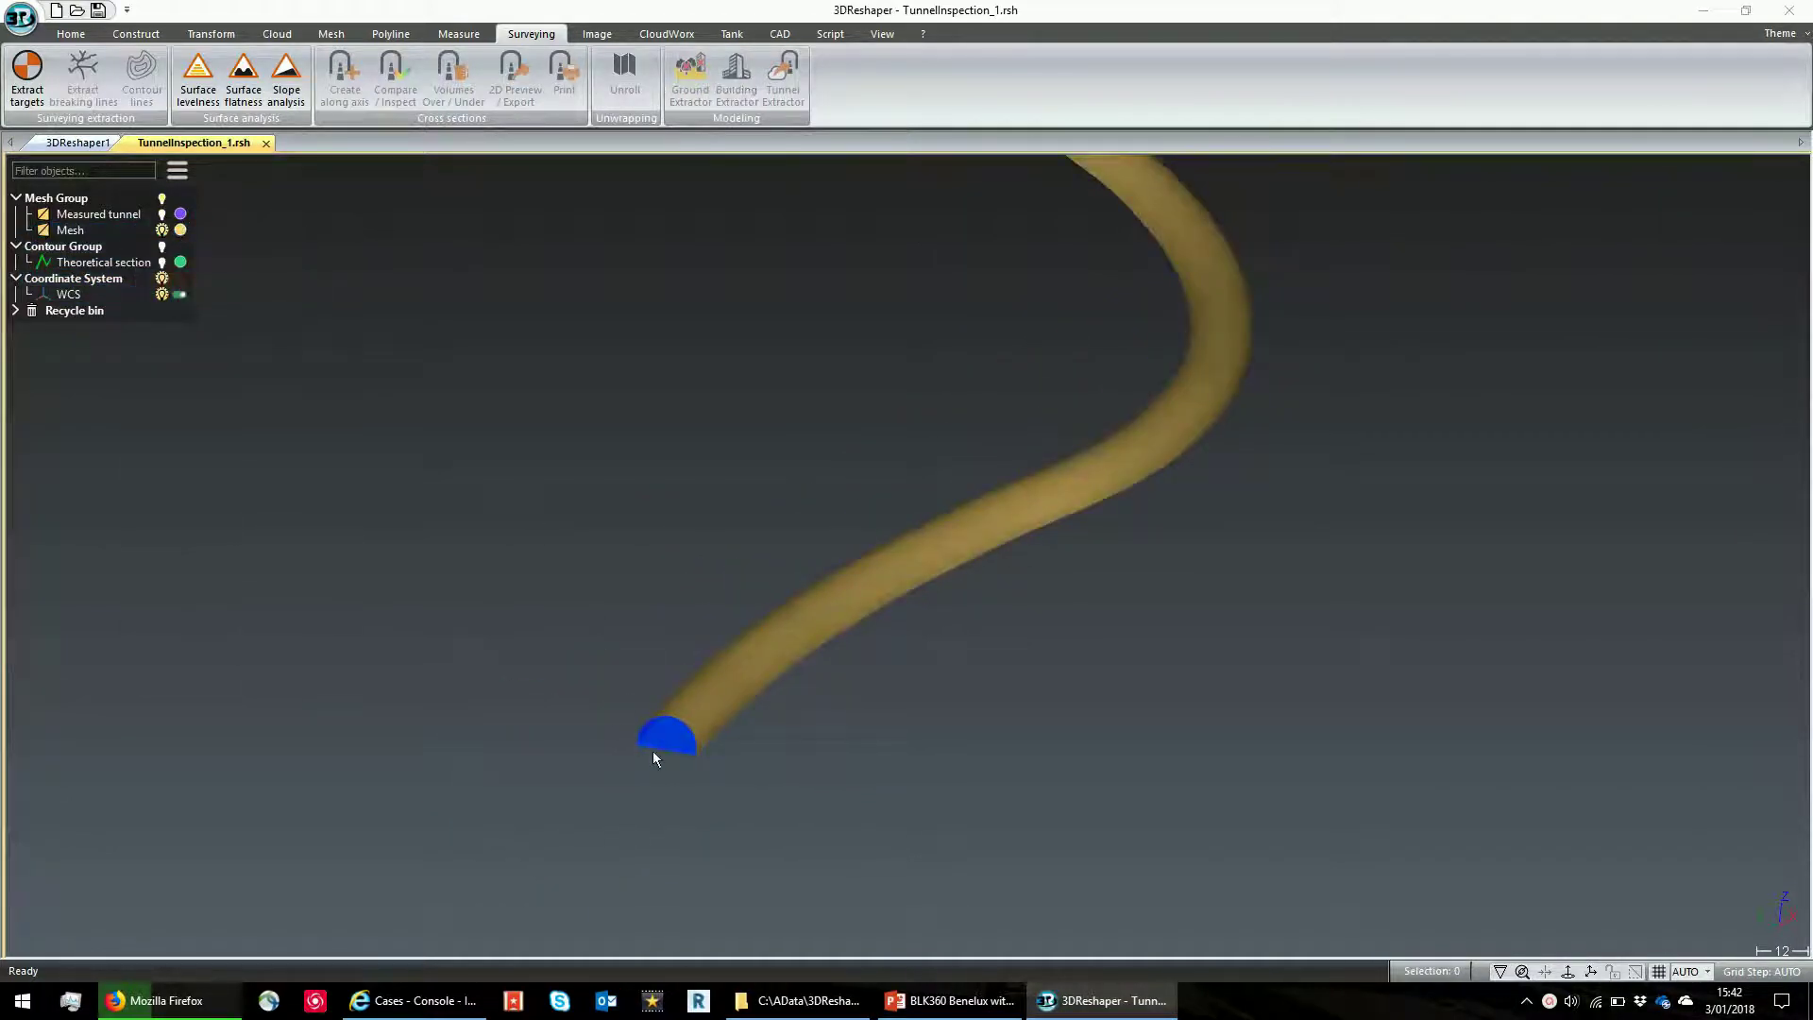
scroll(656, 746, up, 4)
scroll(658, 748, up, 1)
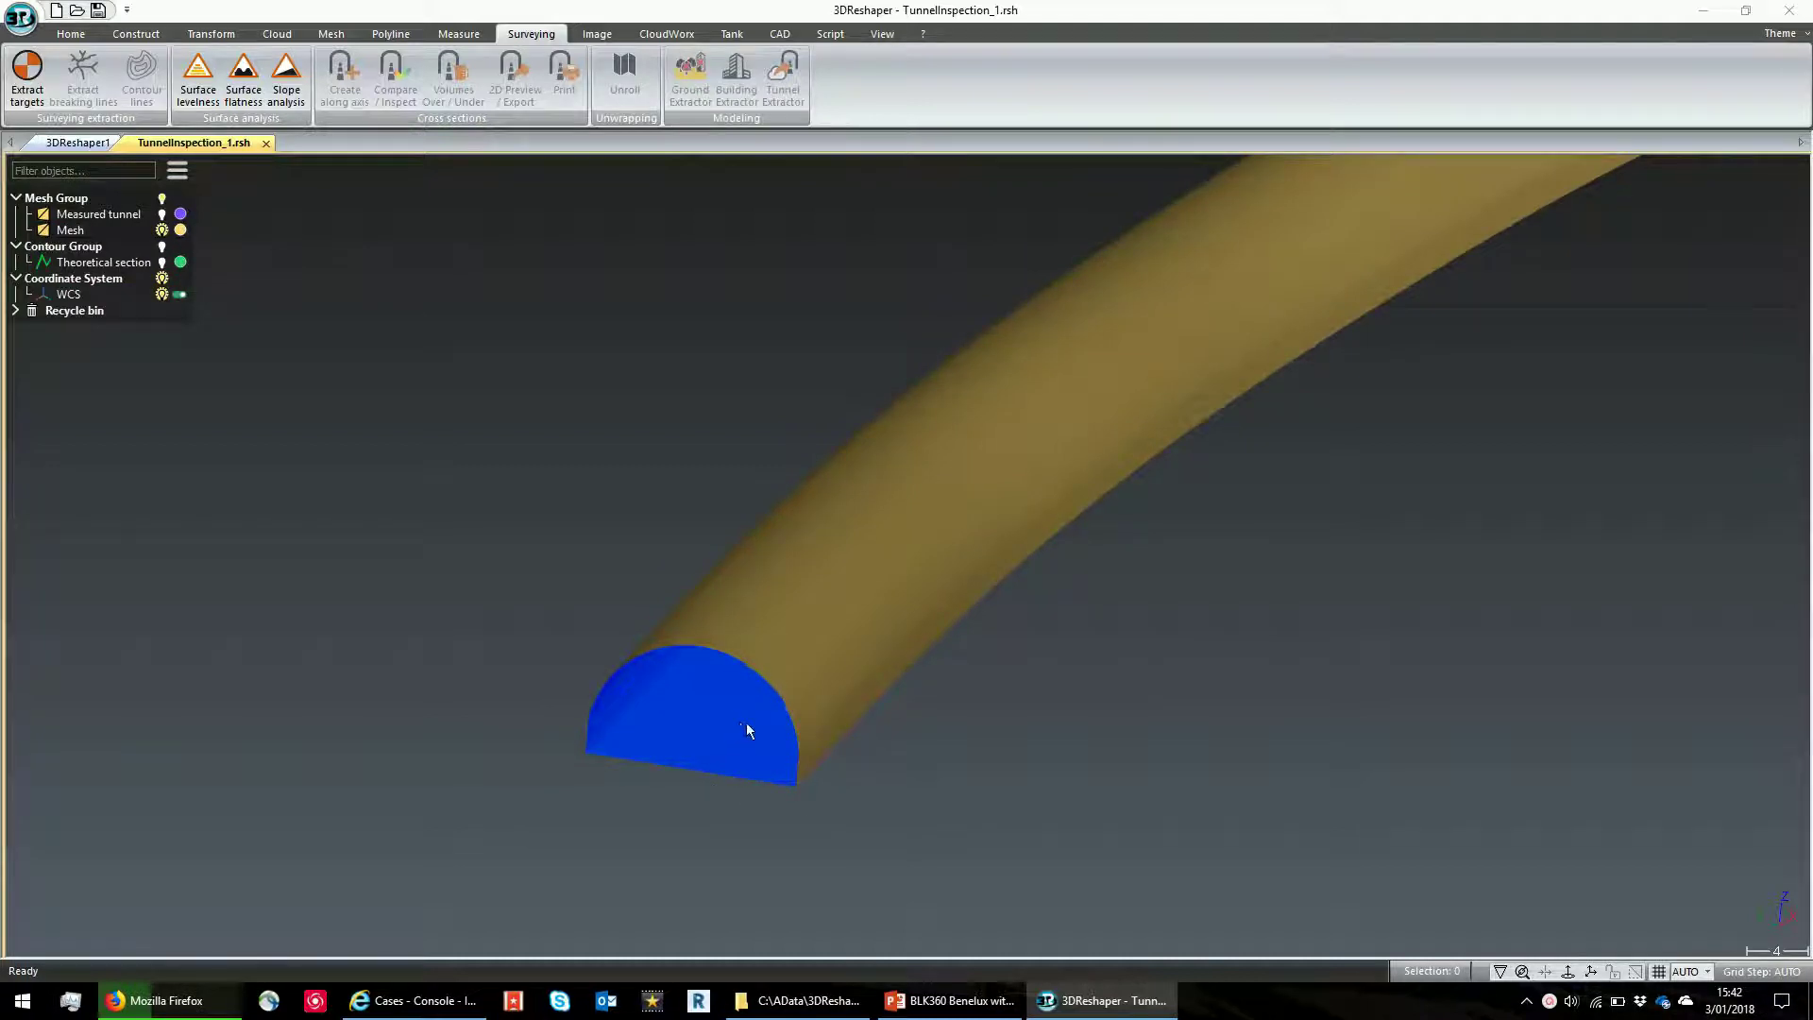
scroll(748, 719, down, 4)
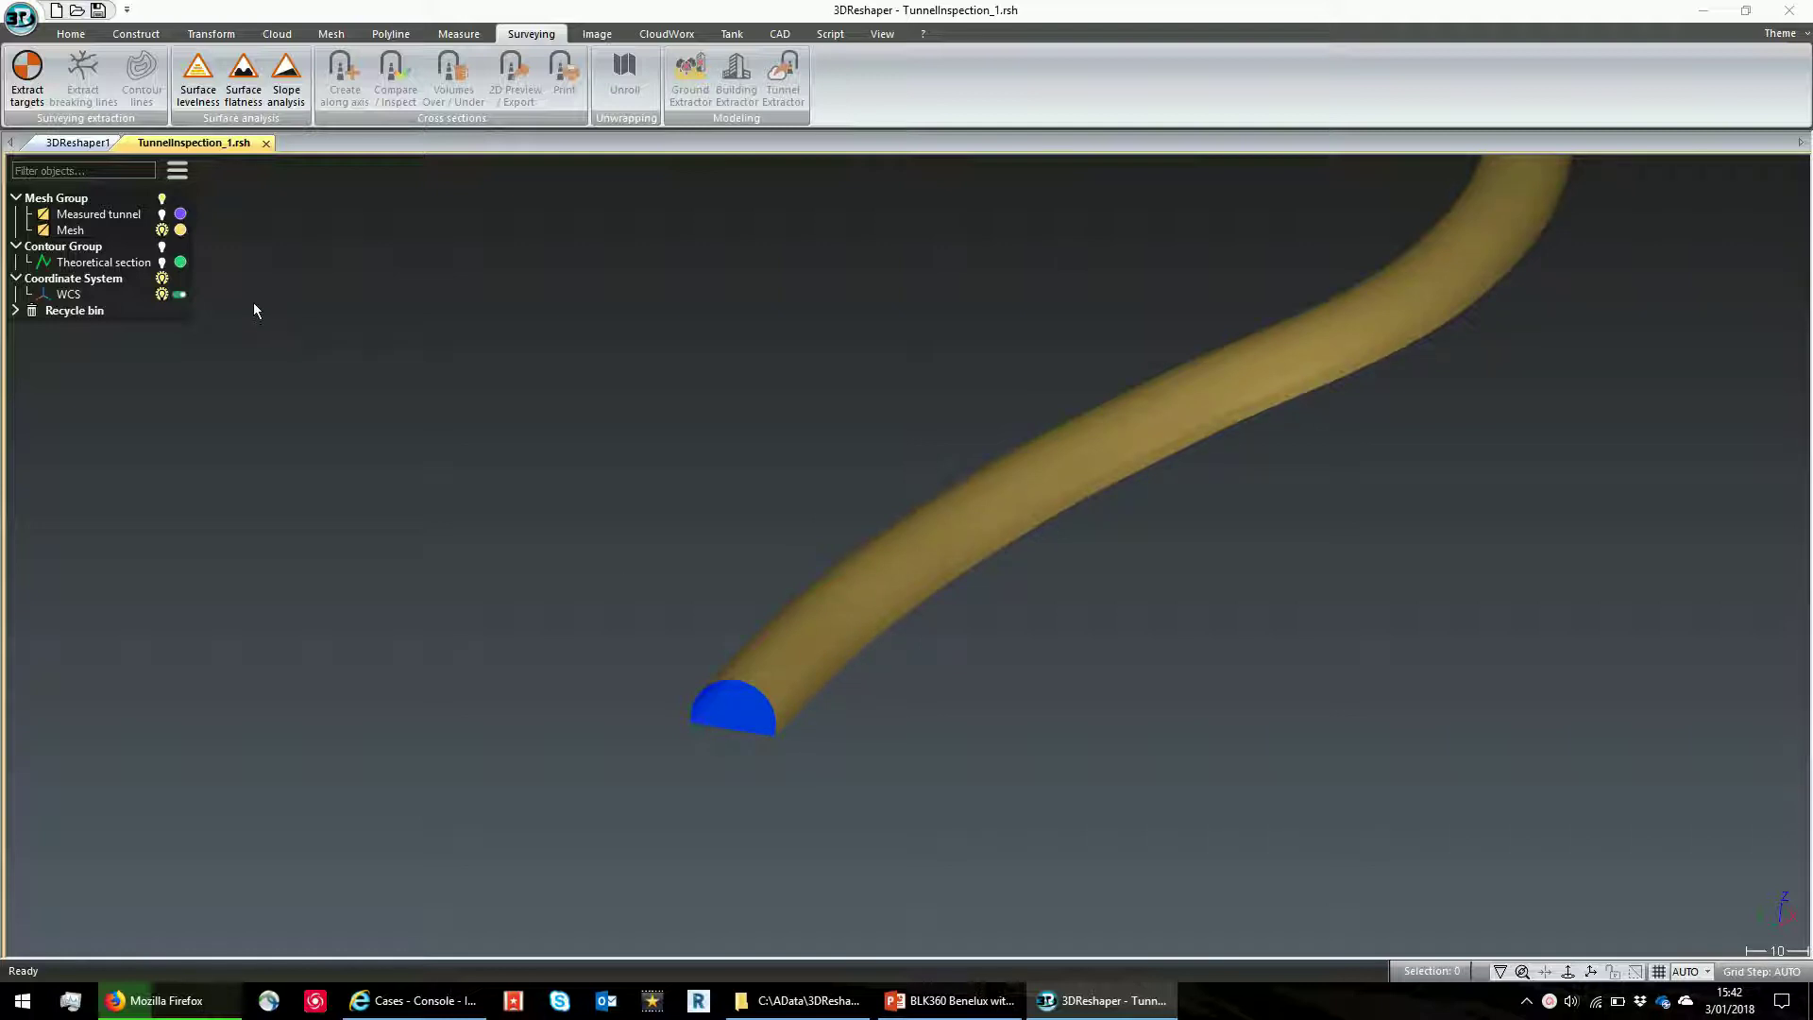
- Display Measured tunnel together with Mesh and compare the two surfaces at the tunnel entrance
click(161, 214)
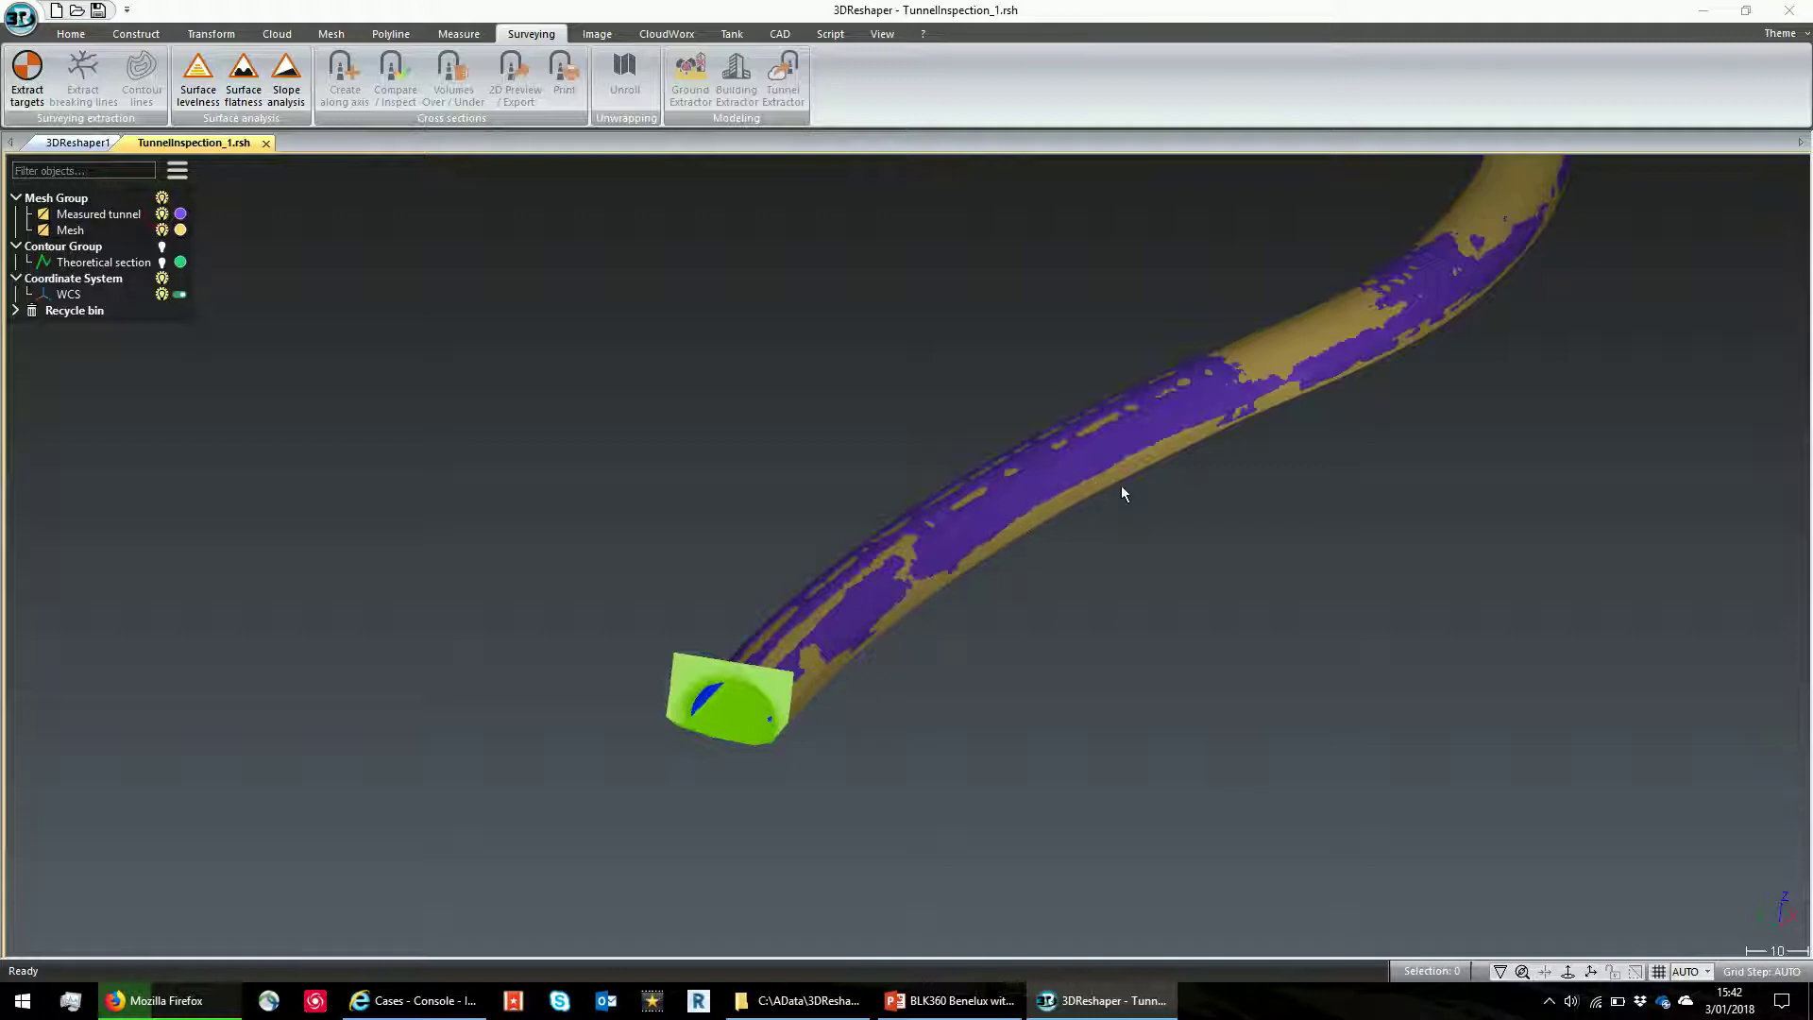
right_drag(1016, 552, 953, 610)
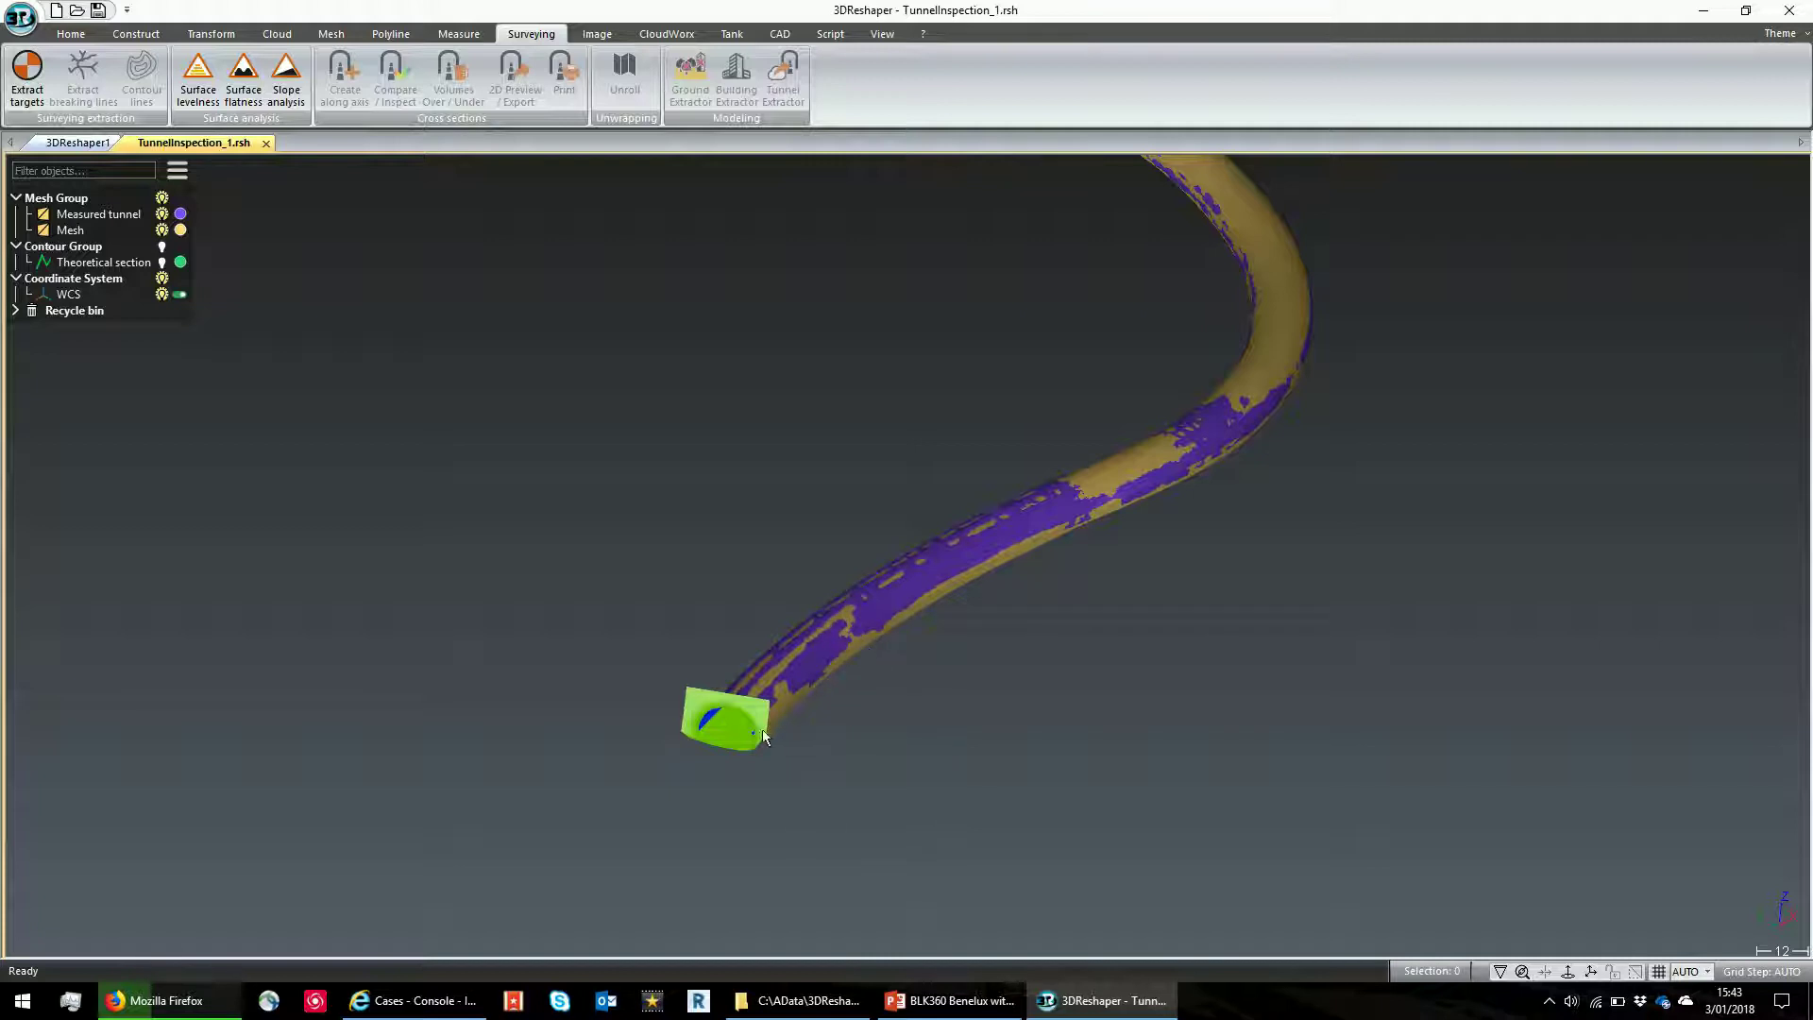
scroll(761, 729, up, 5)
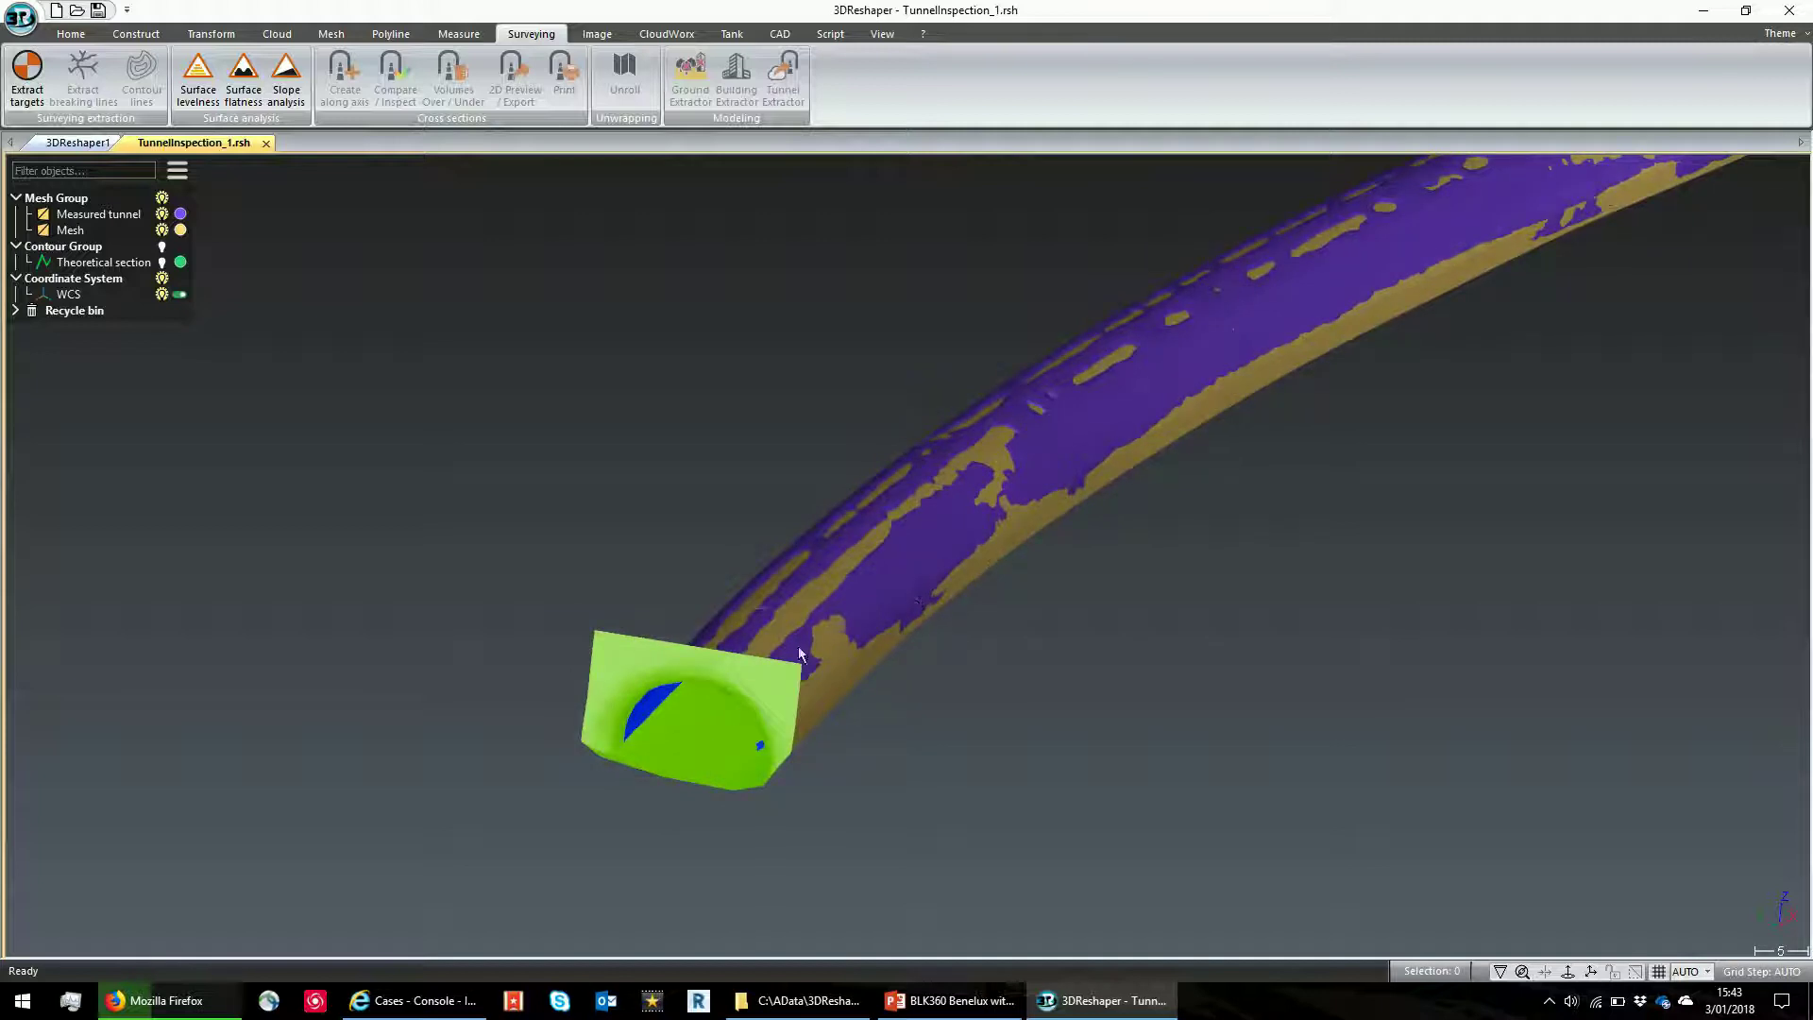
- Show only the Measured tunnel mesh and set its transparency to 60%
right_click(776, 685)
click(839, 312)
right_click(787, 669)
mouse_move(944, 607)
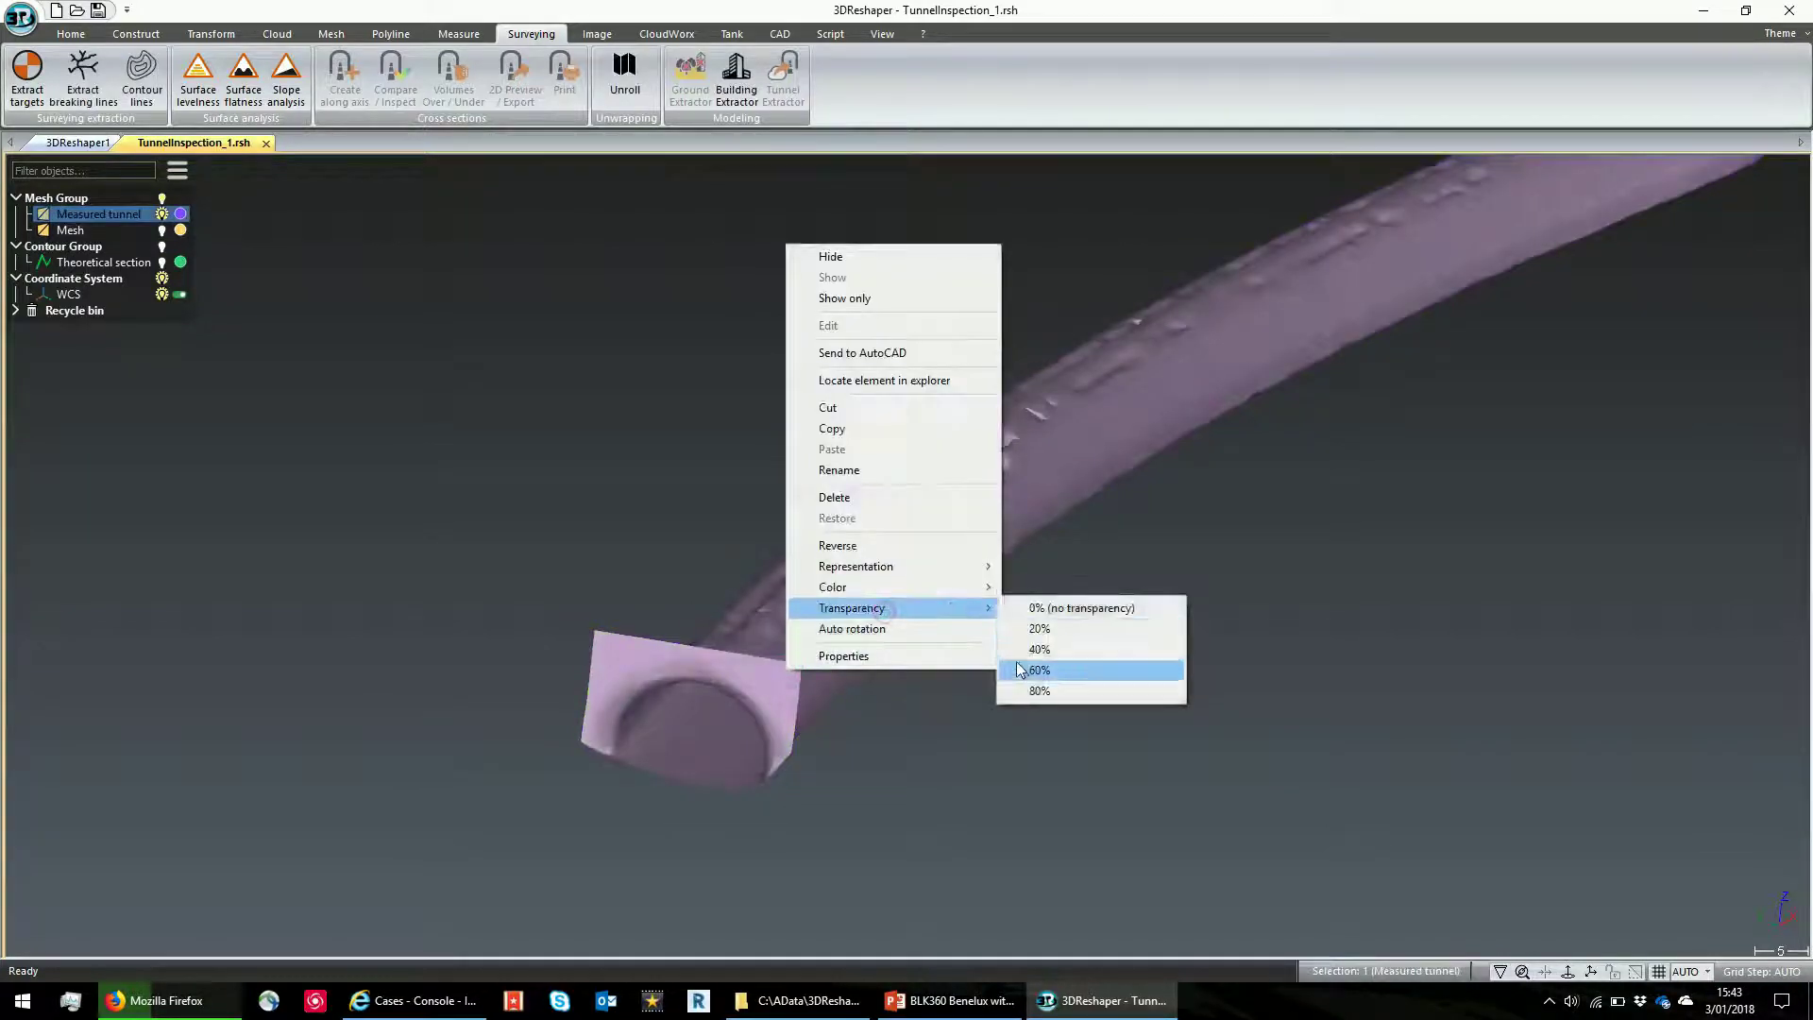
click(1023, 667)
drag(855, 630, 940, 667)
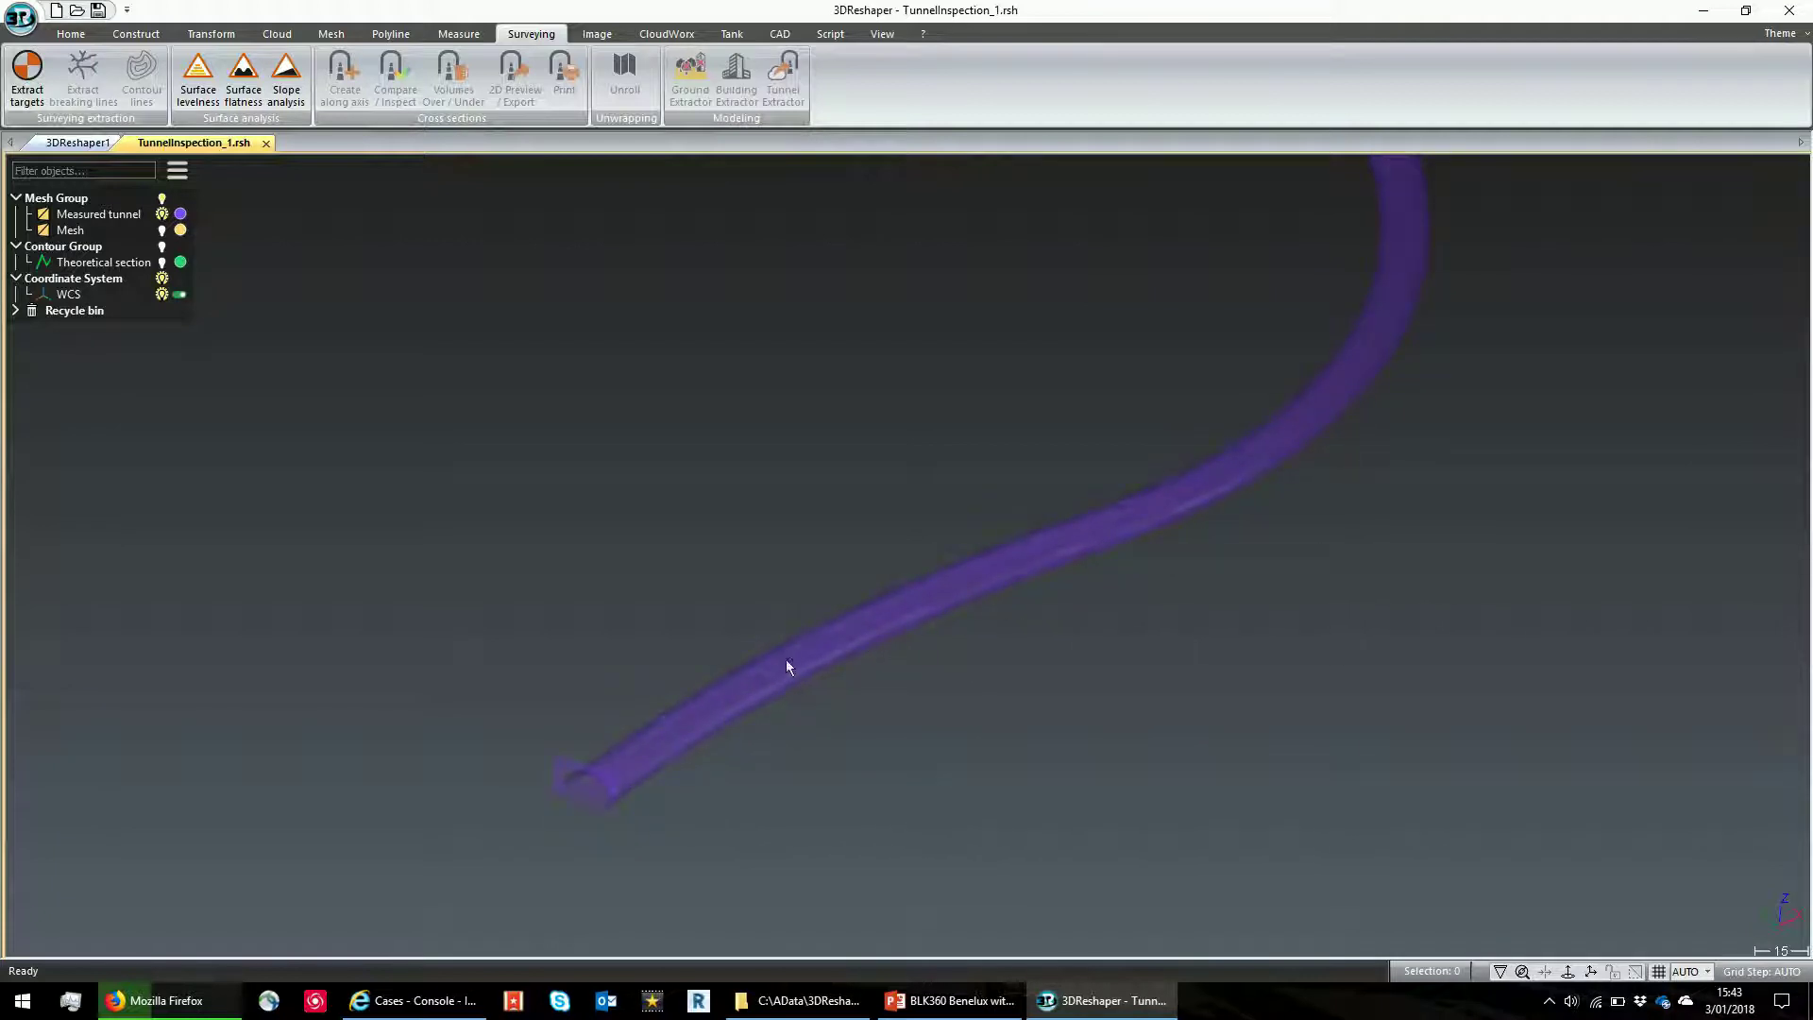
drag(810, 664, 825, 668)
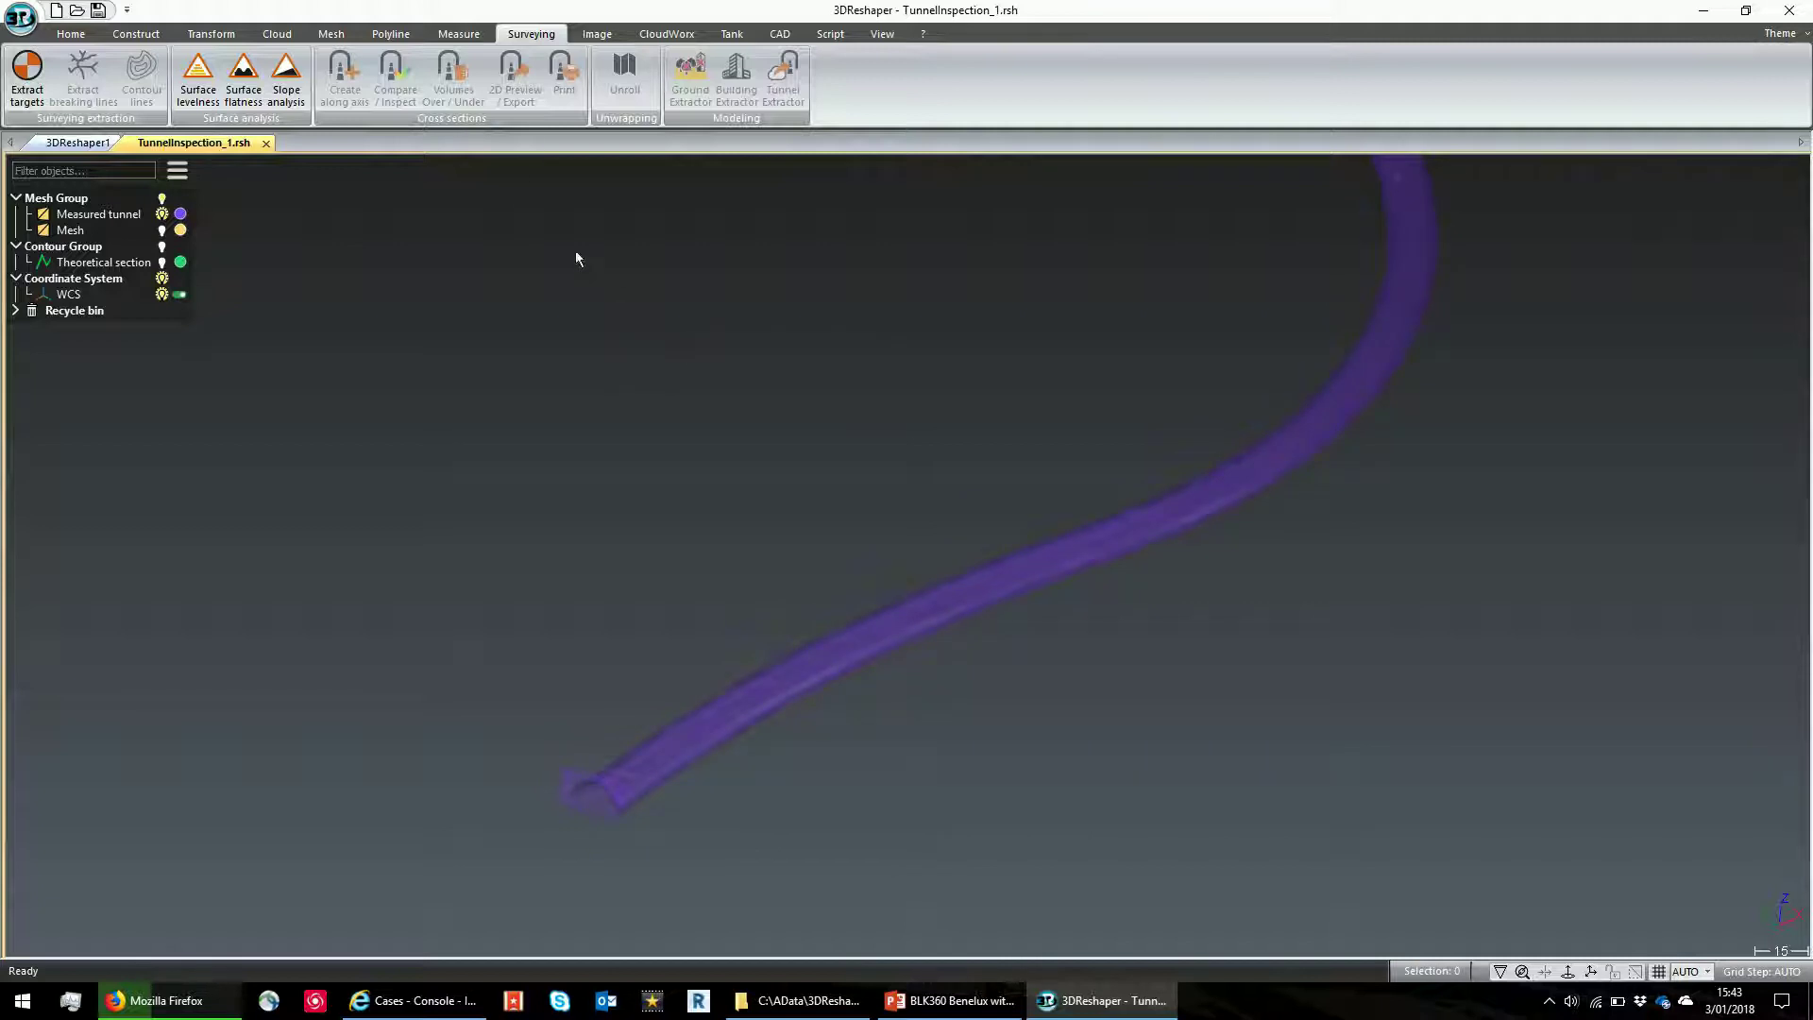
- Start a Neutral Axis extraction on Measured tunnel and compute the first help line automatically
click(390, 33)
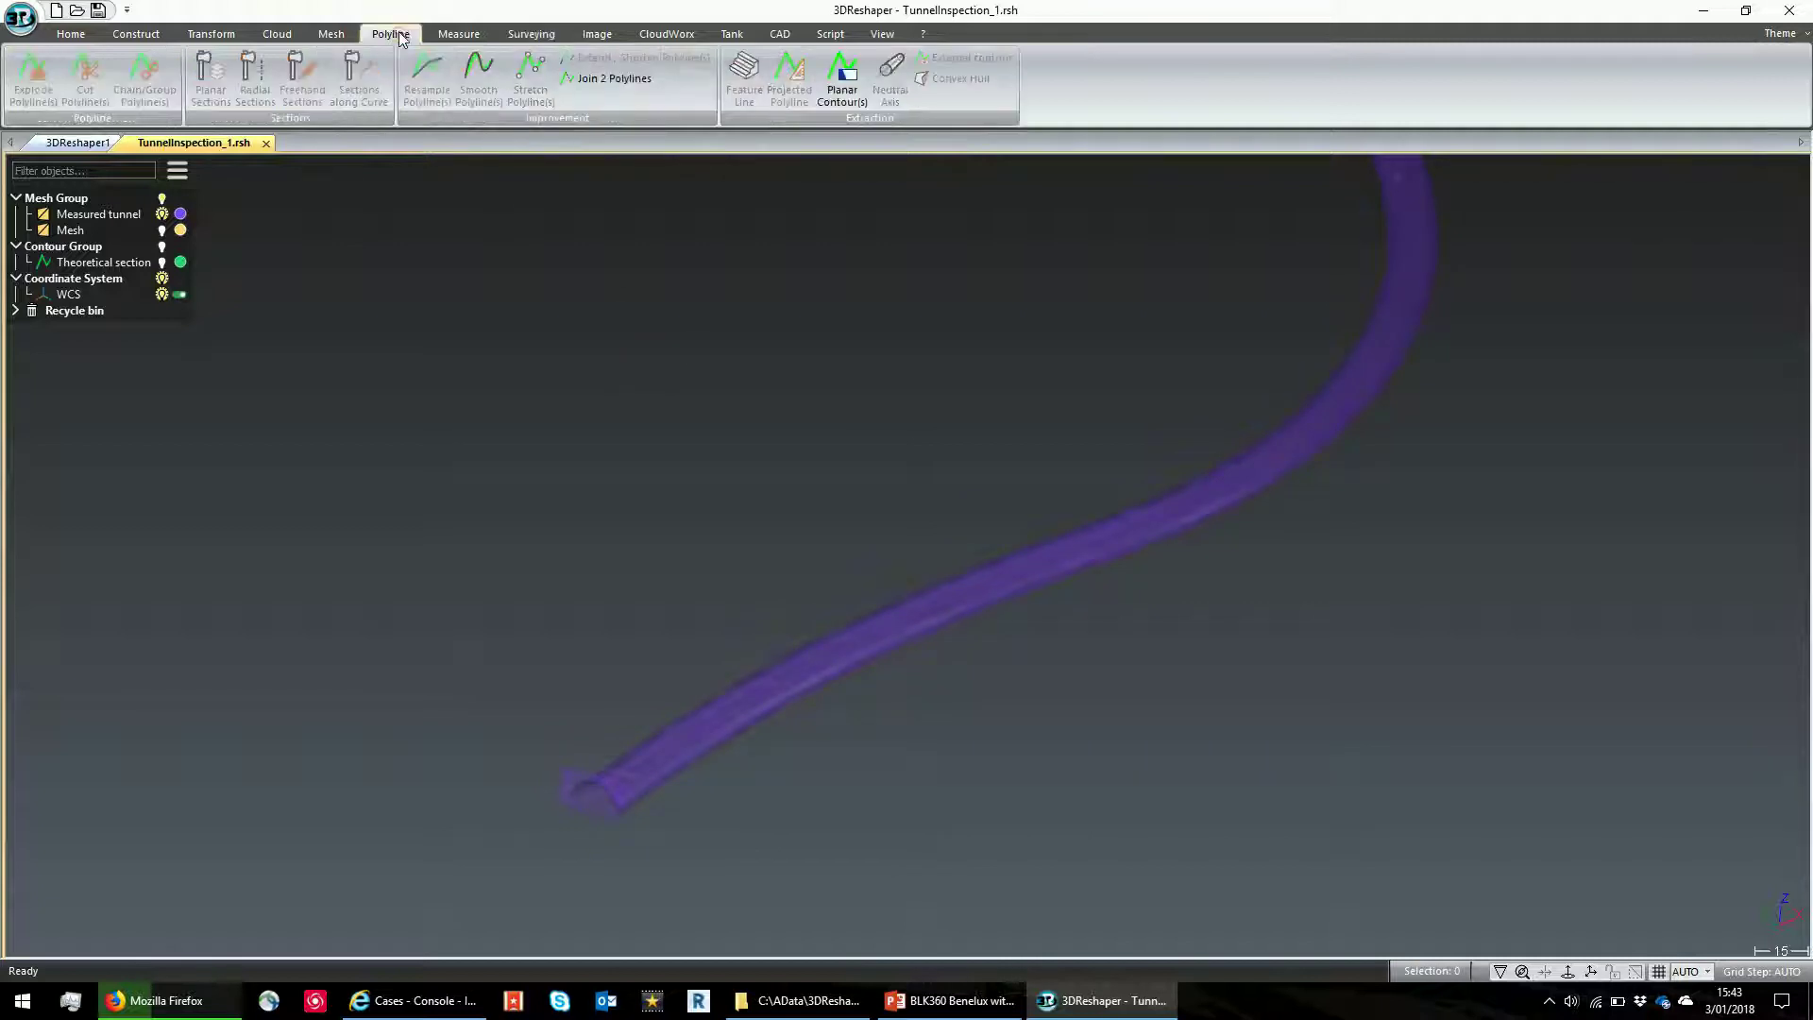
click(898, 603)
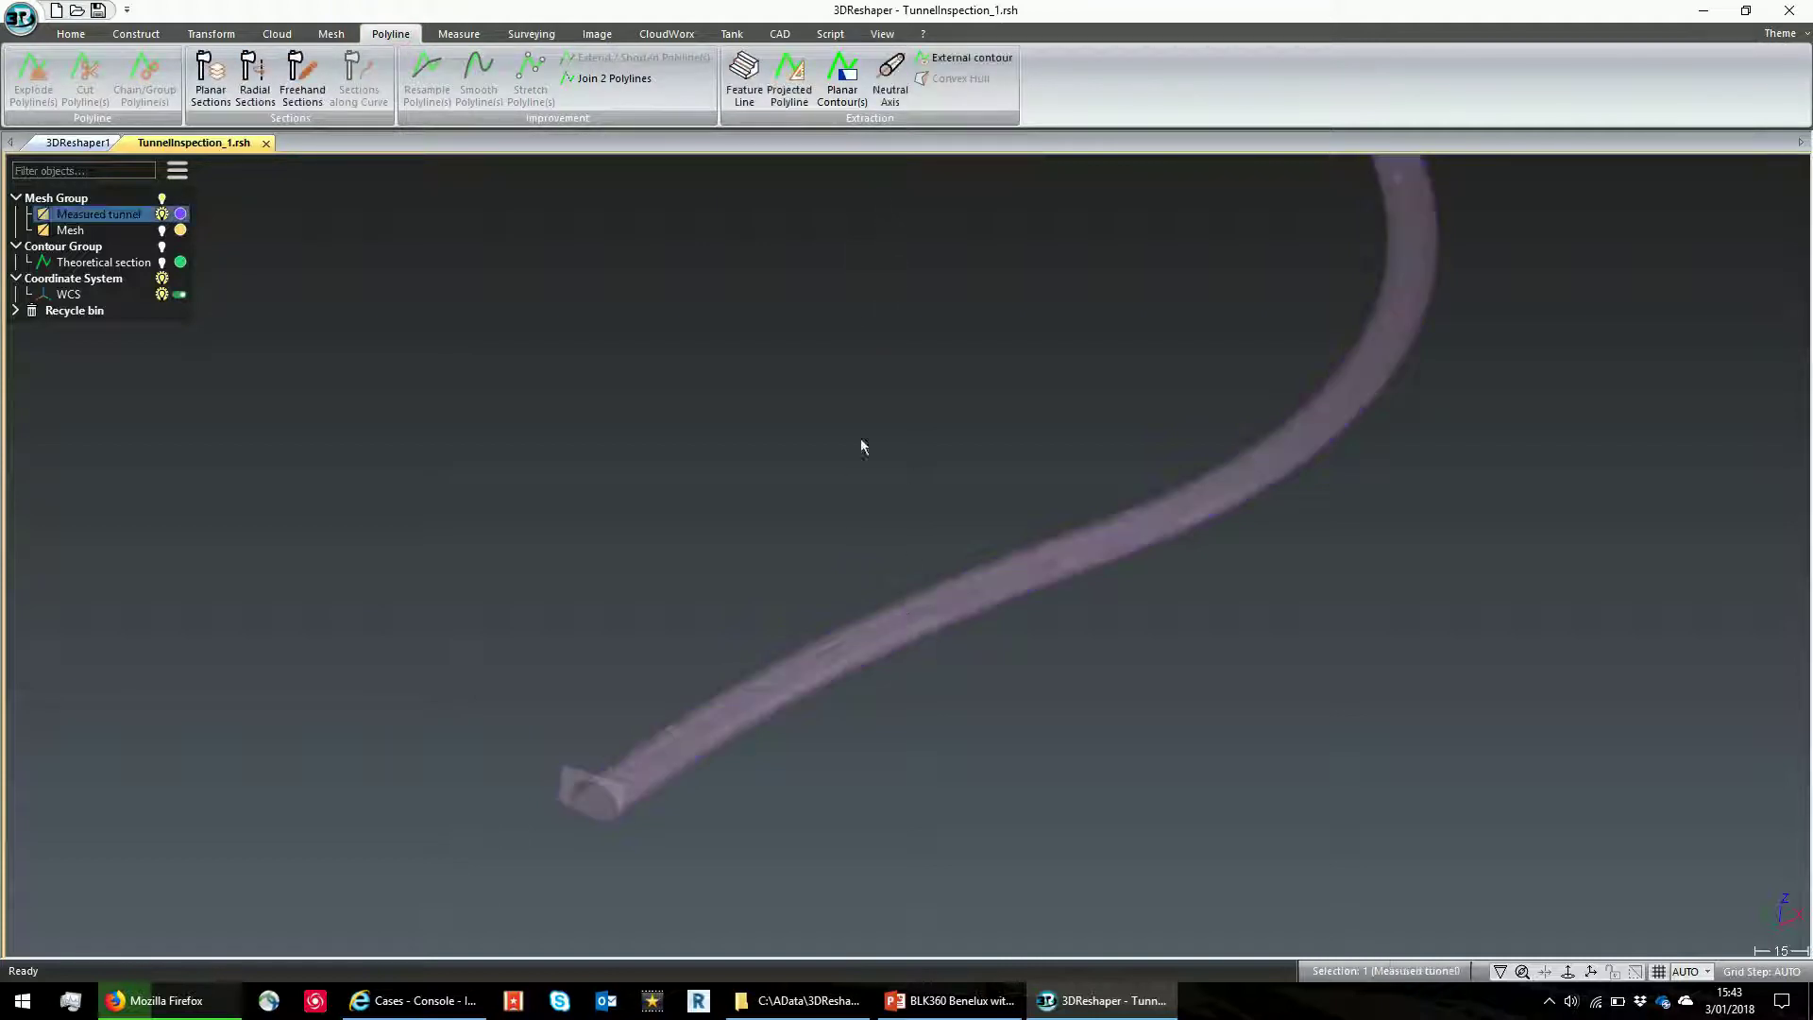
click(891, 94)
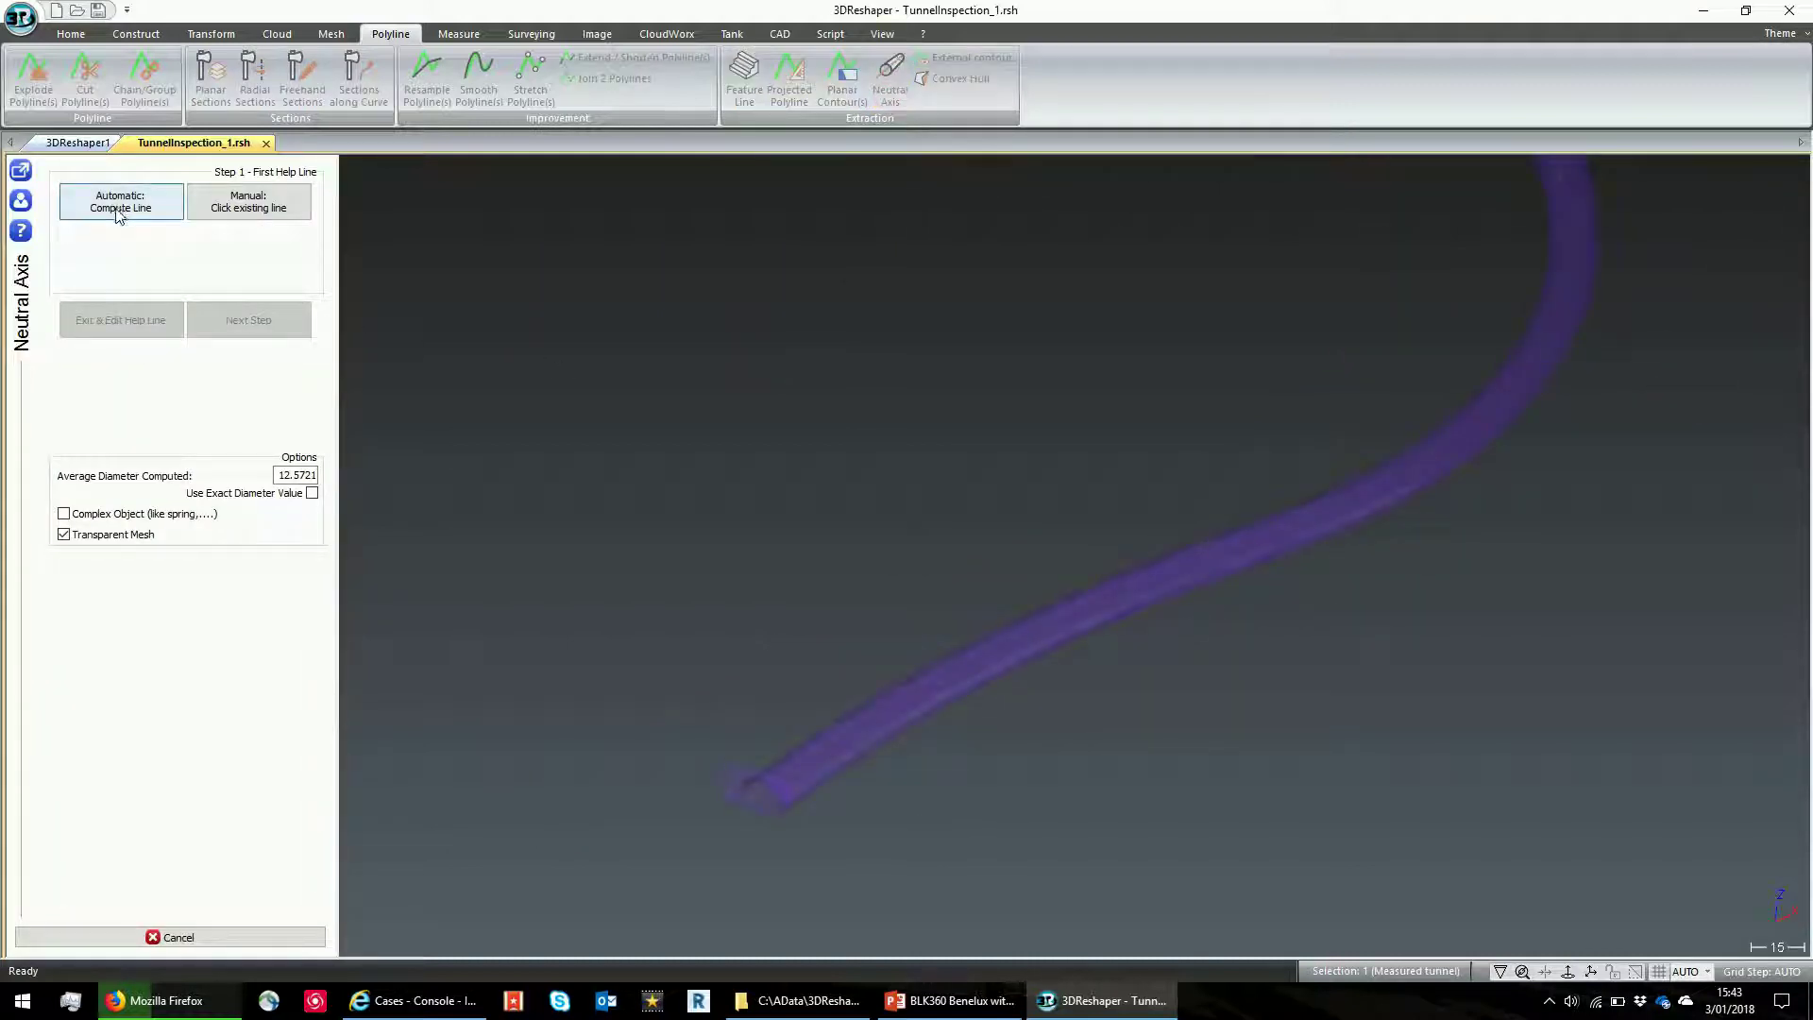
click(118, 215)
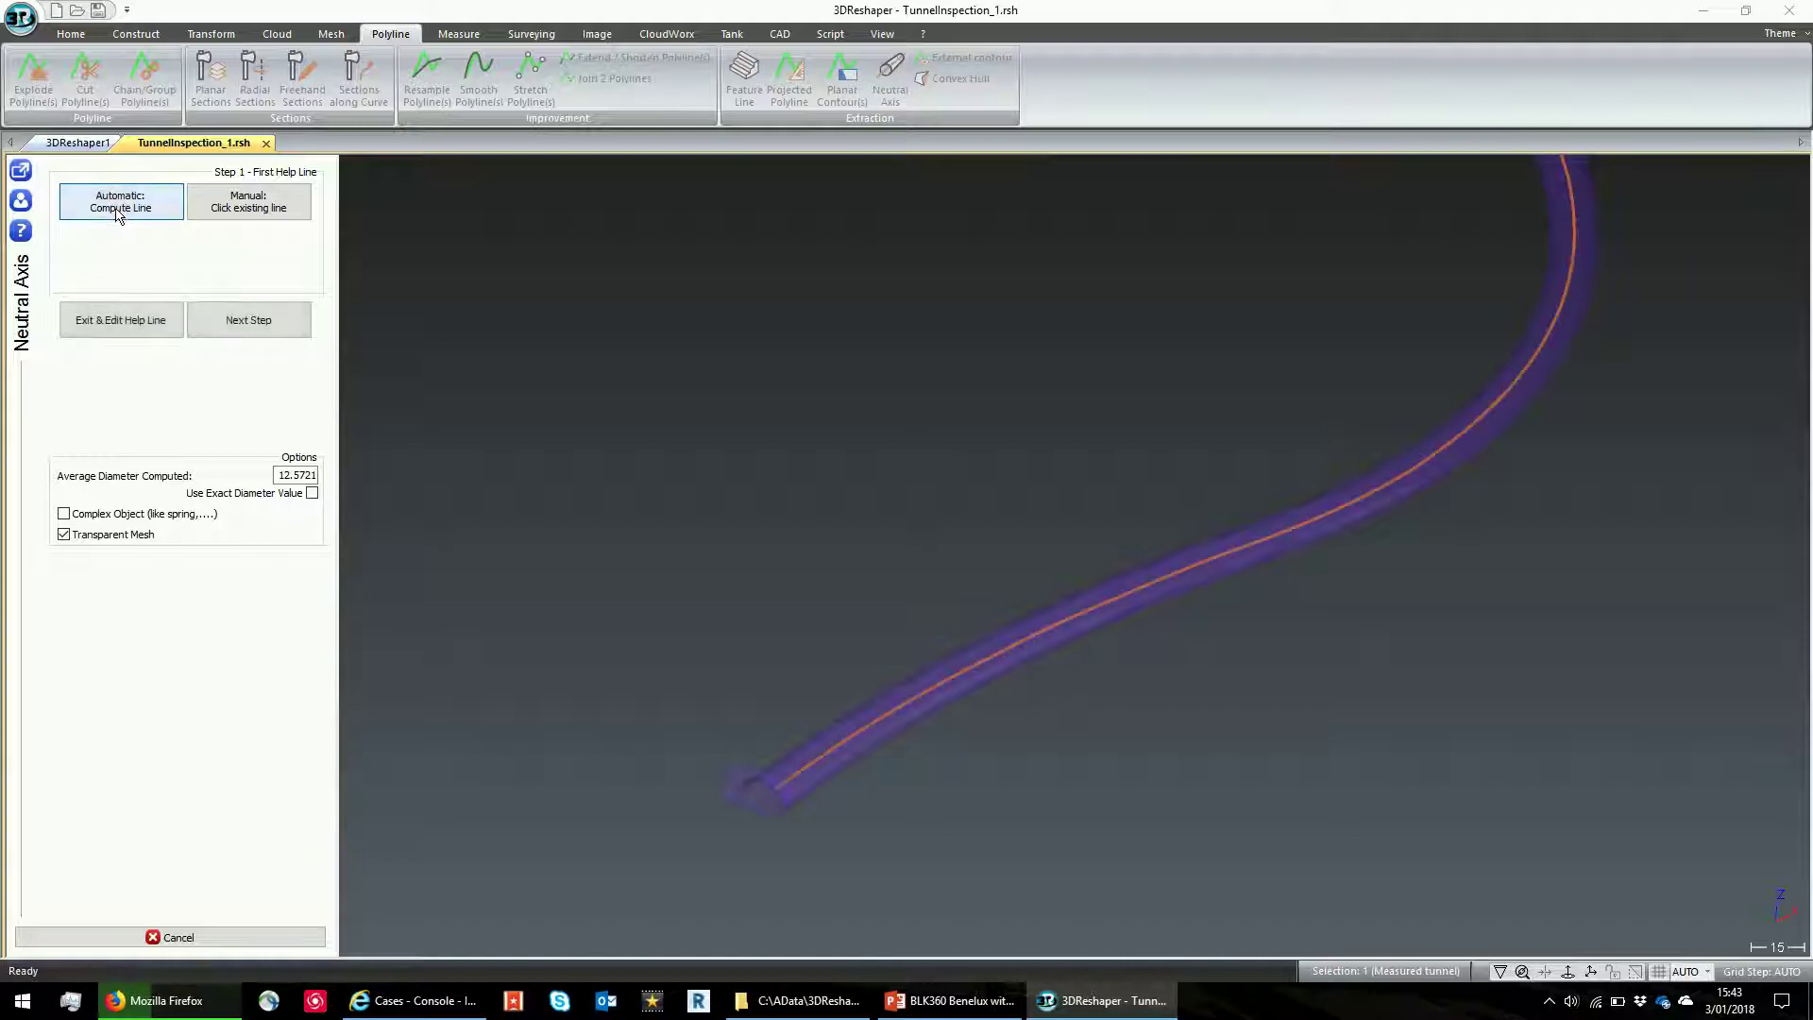
middle_drag(790, 780, 843, 763)
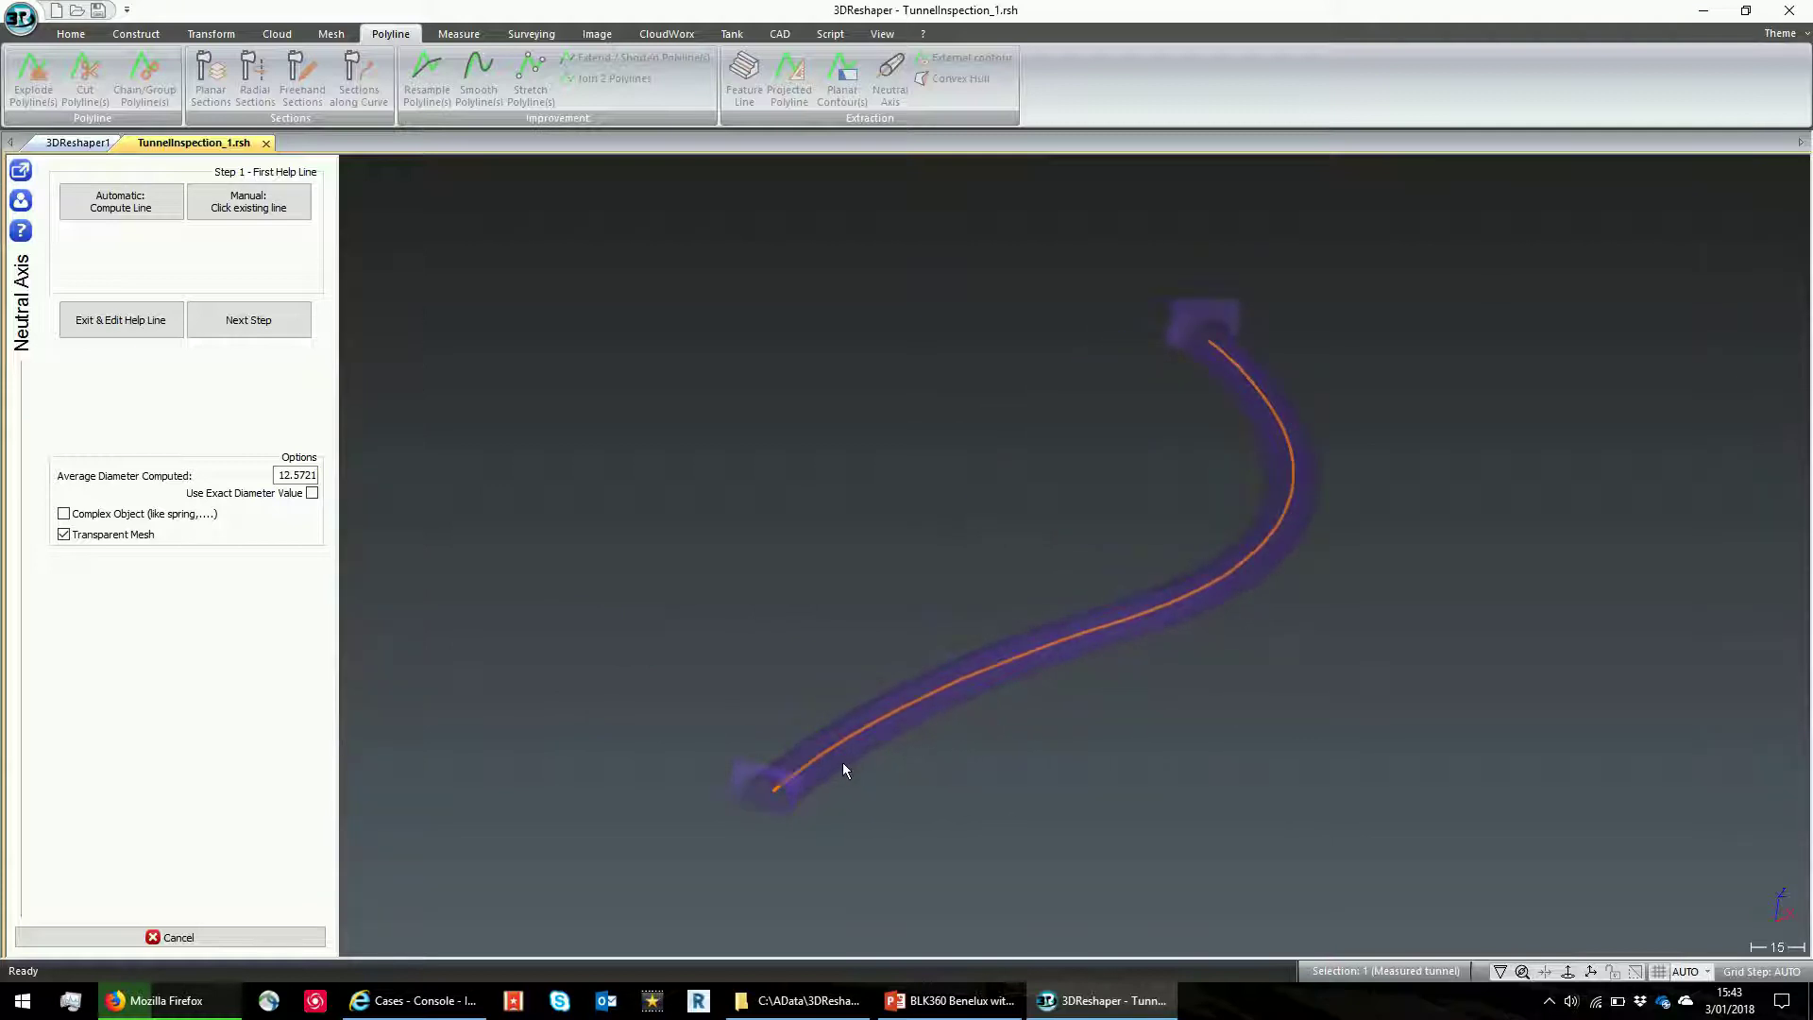
- Create the smoothed neutral axis of Measured tunnel with section type Circle, previewing it before accepting
click(247, 323)
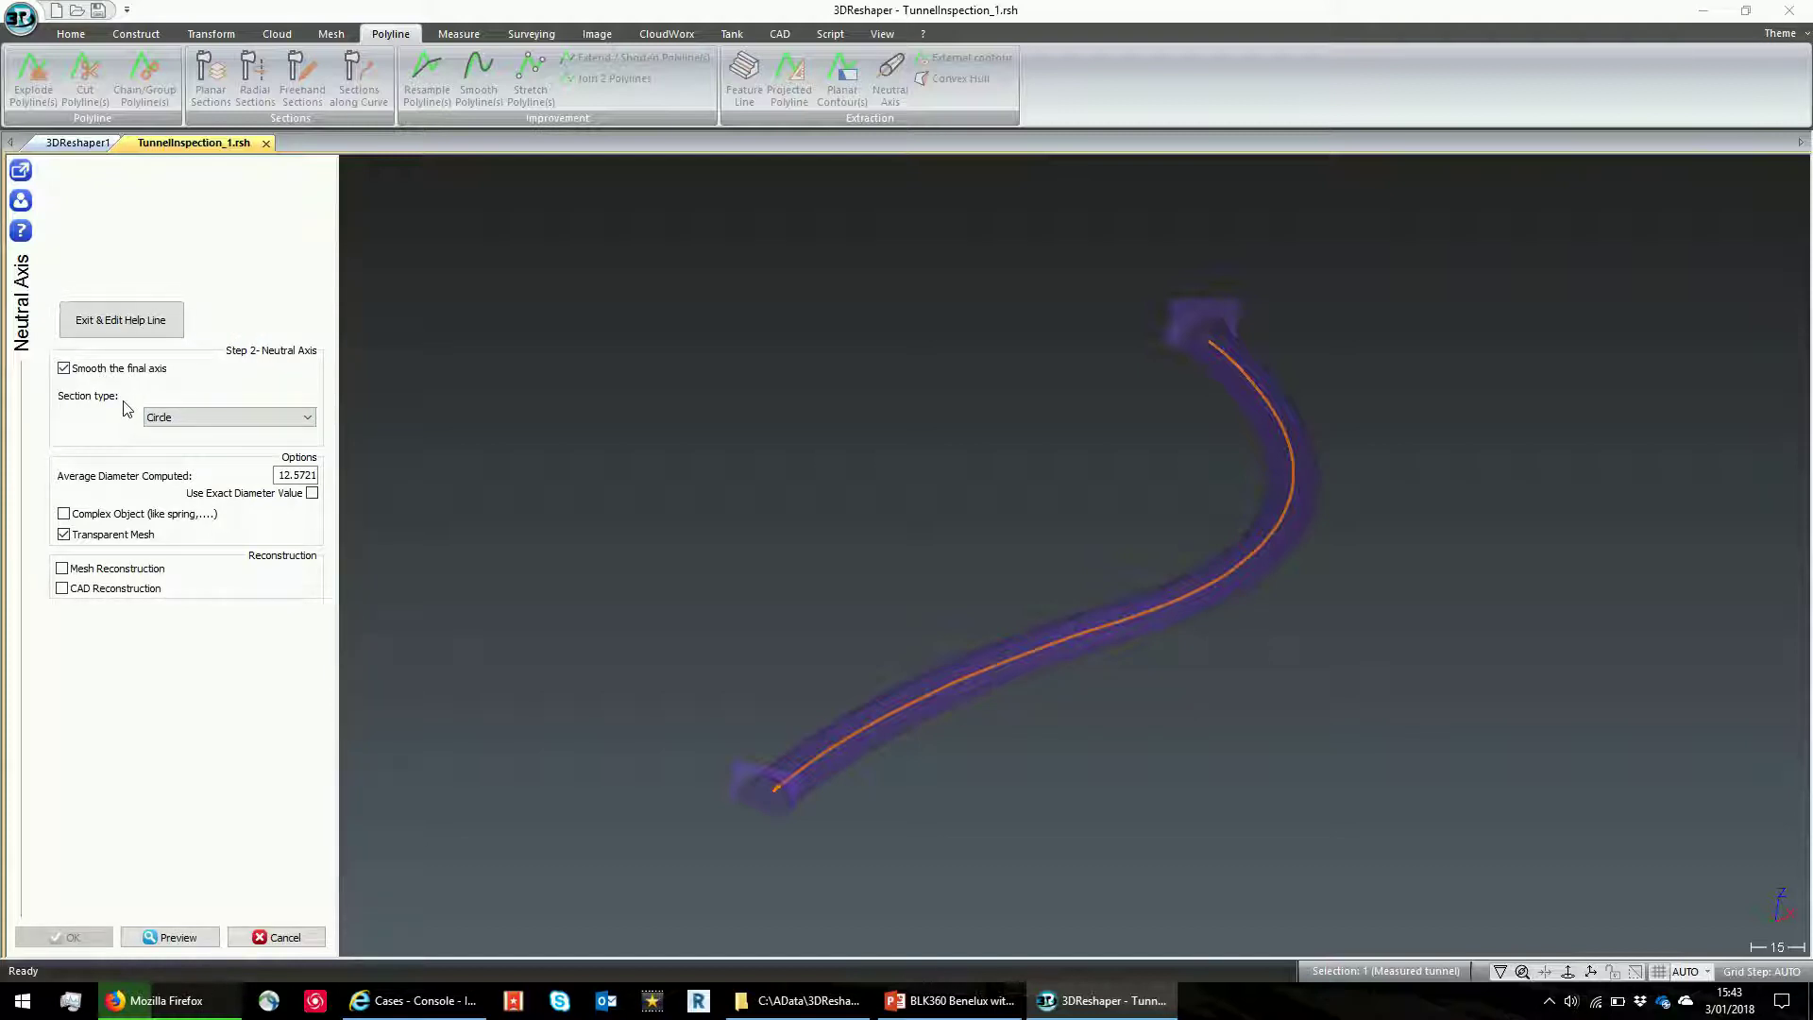
click(185, 423)
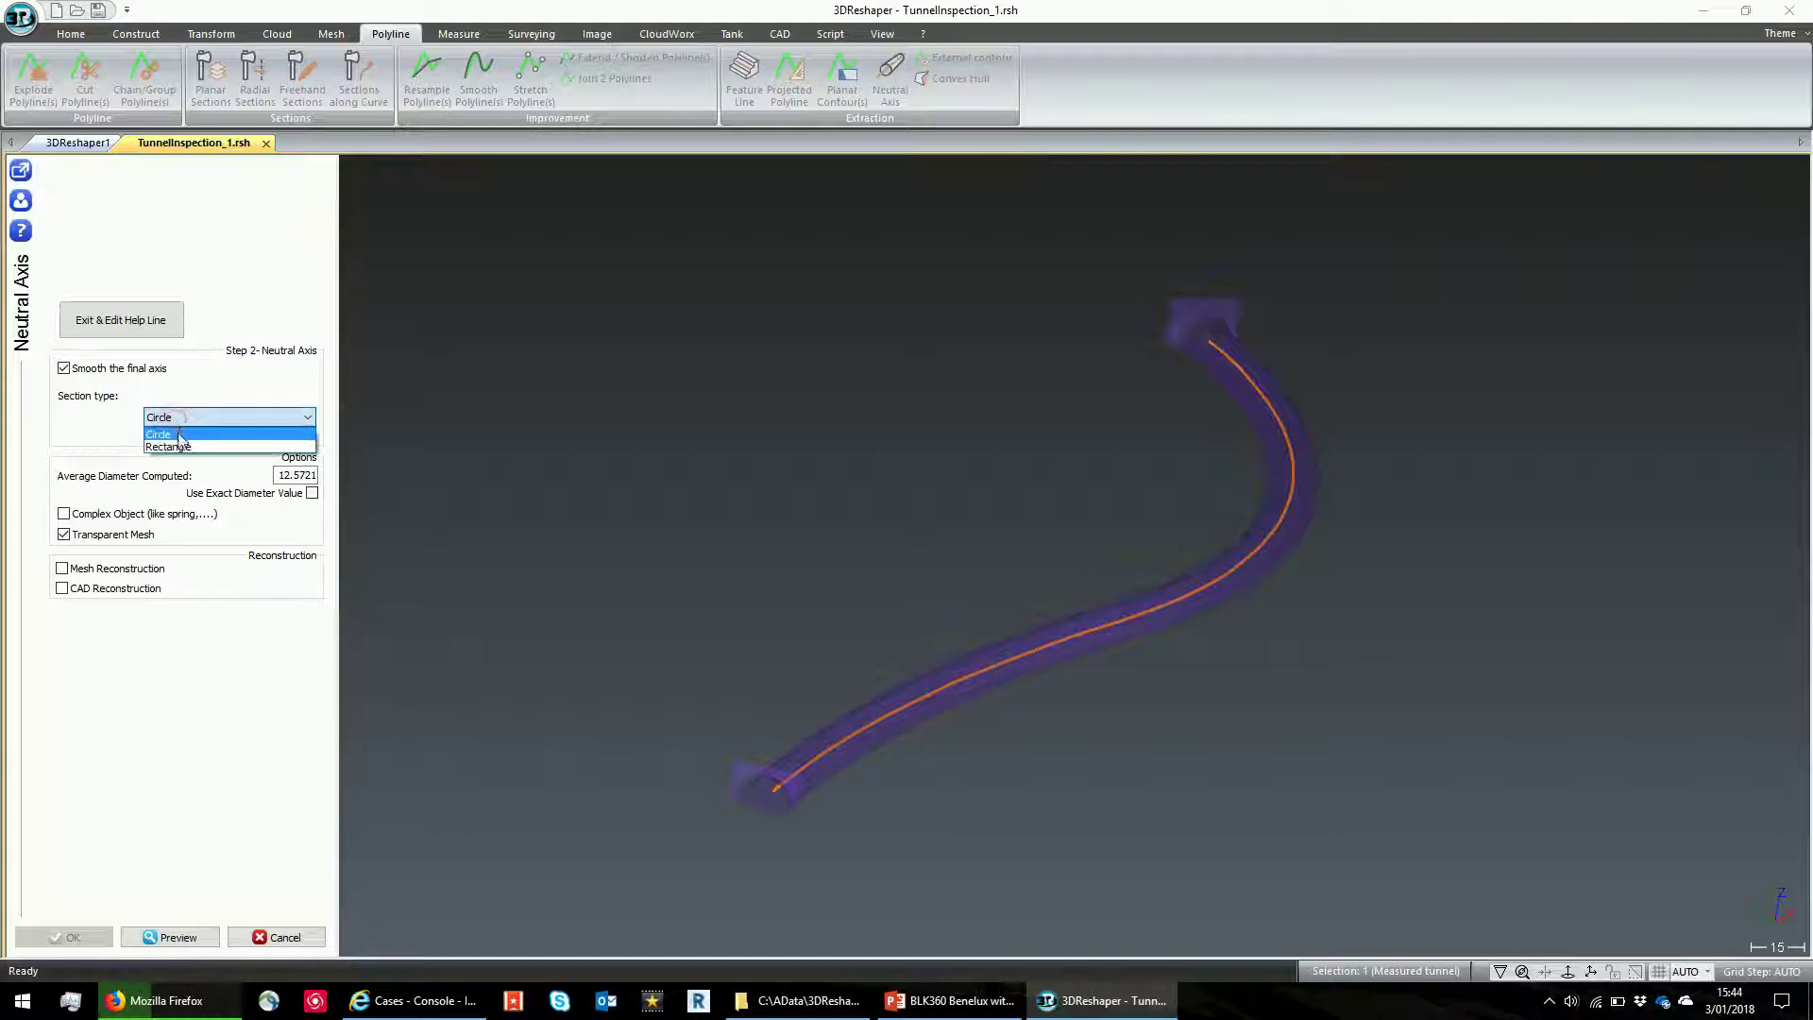
click(176, 417)
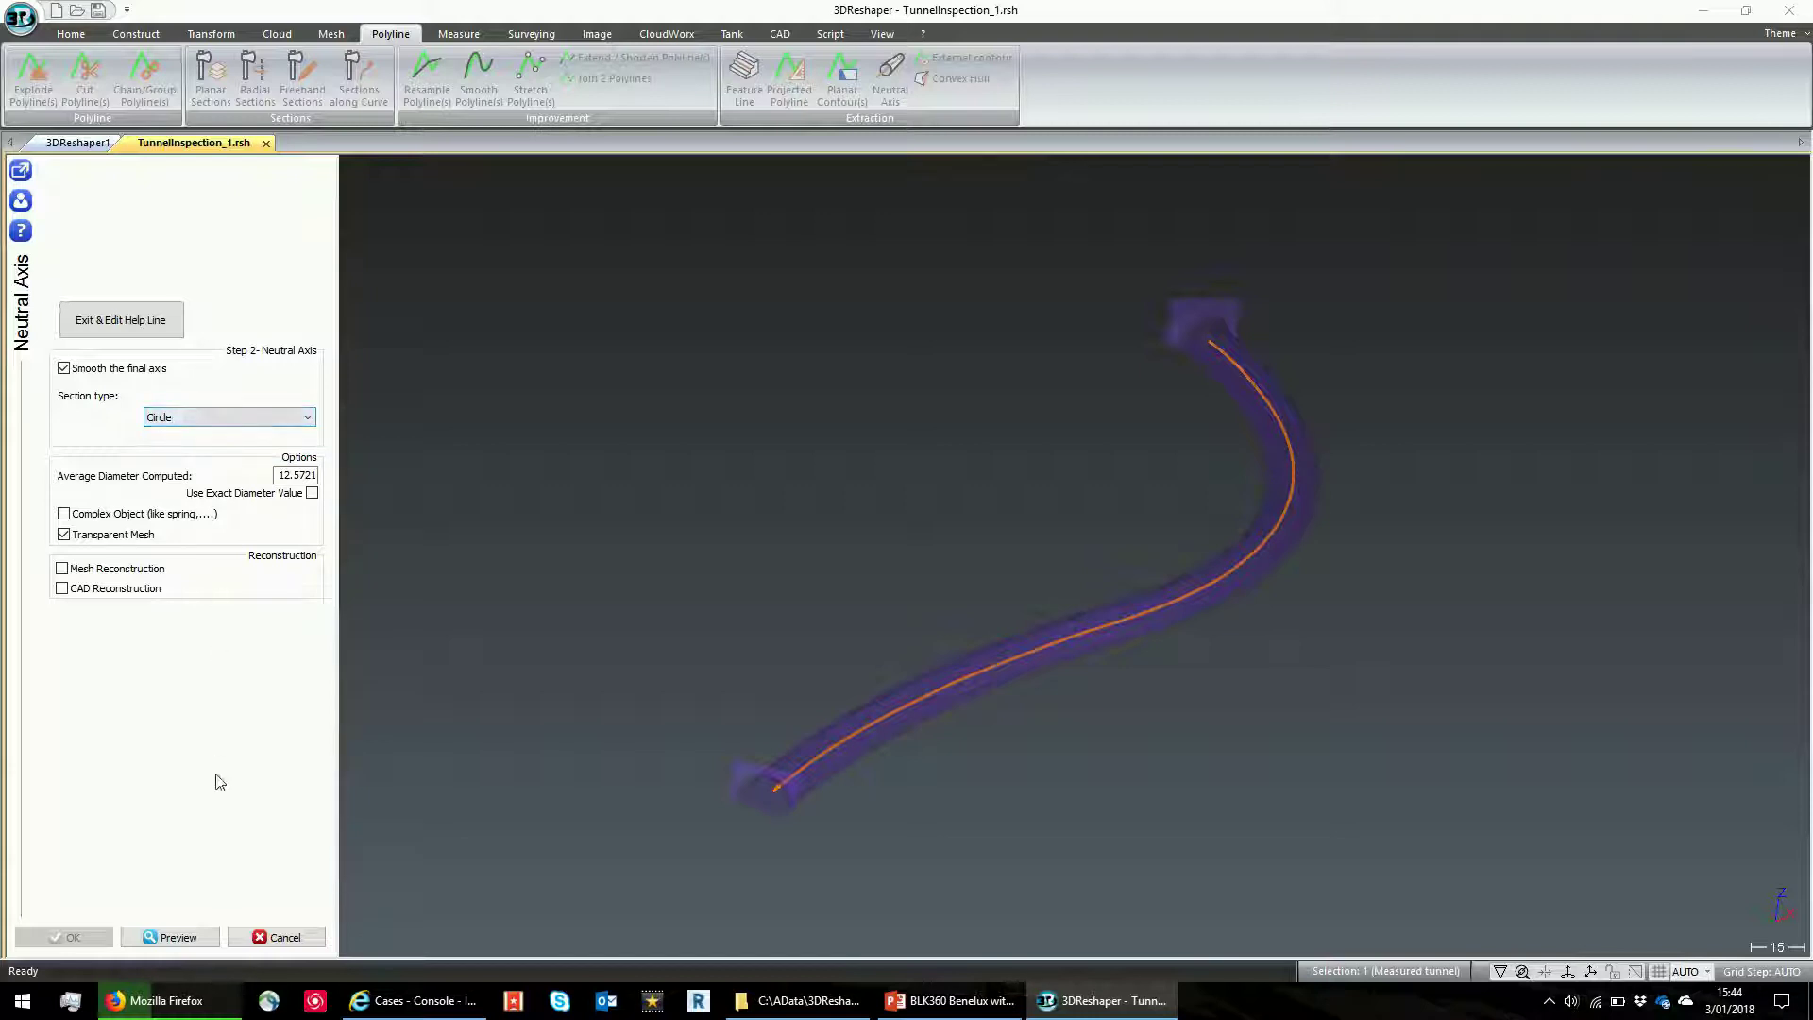
click(180, 938)
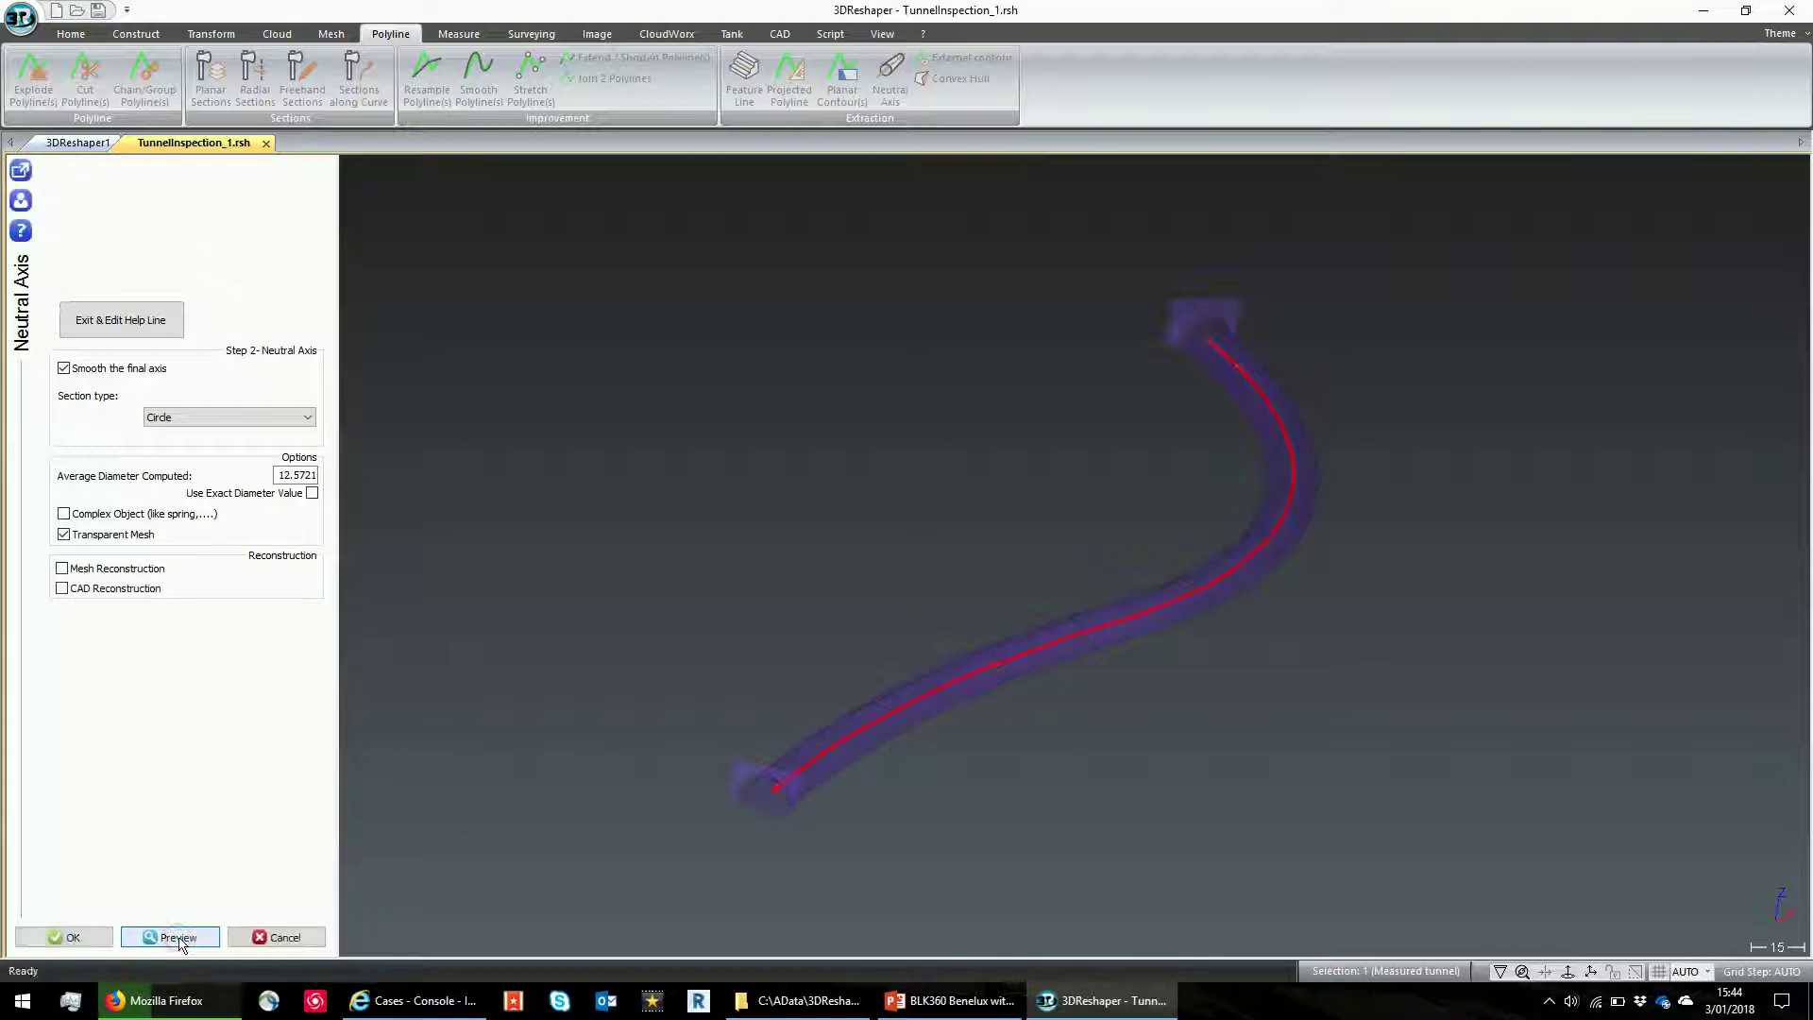
click(93, 937)
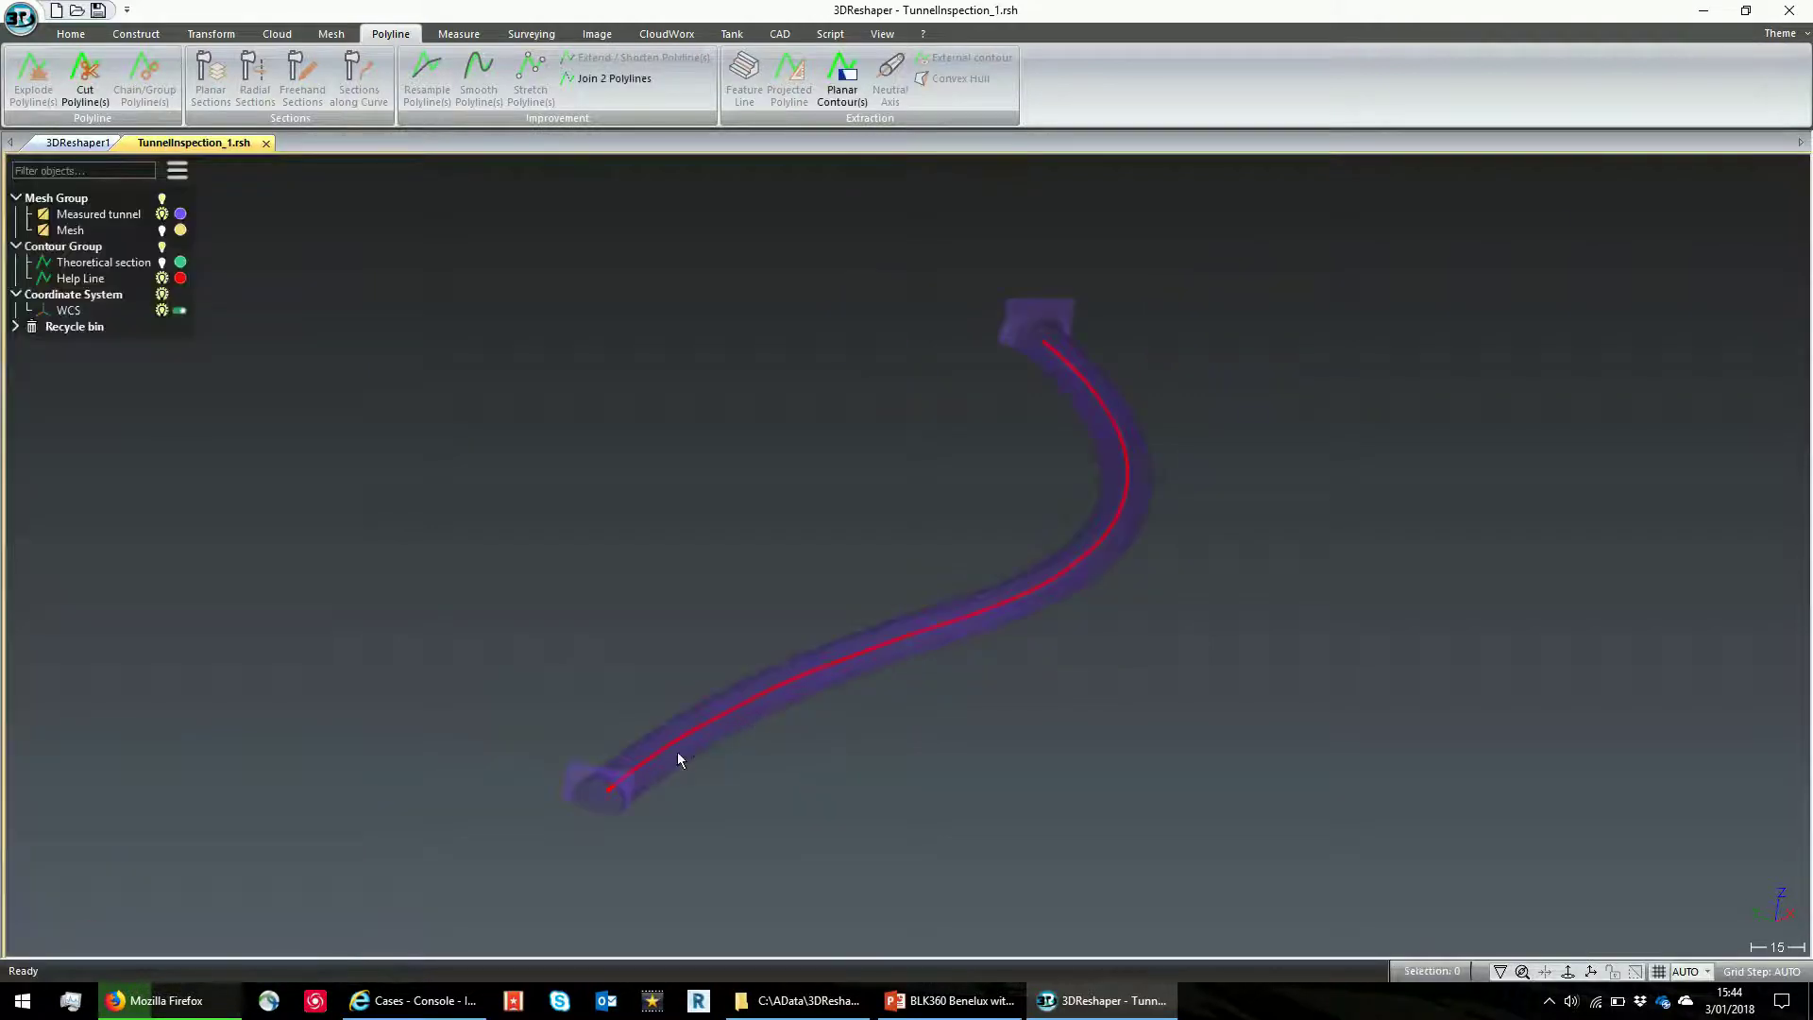
- Display the hidden Mesh object together with Measured tunnel and the extracted axis line
scroll(656, 778, up, 5)
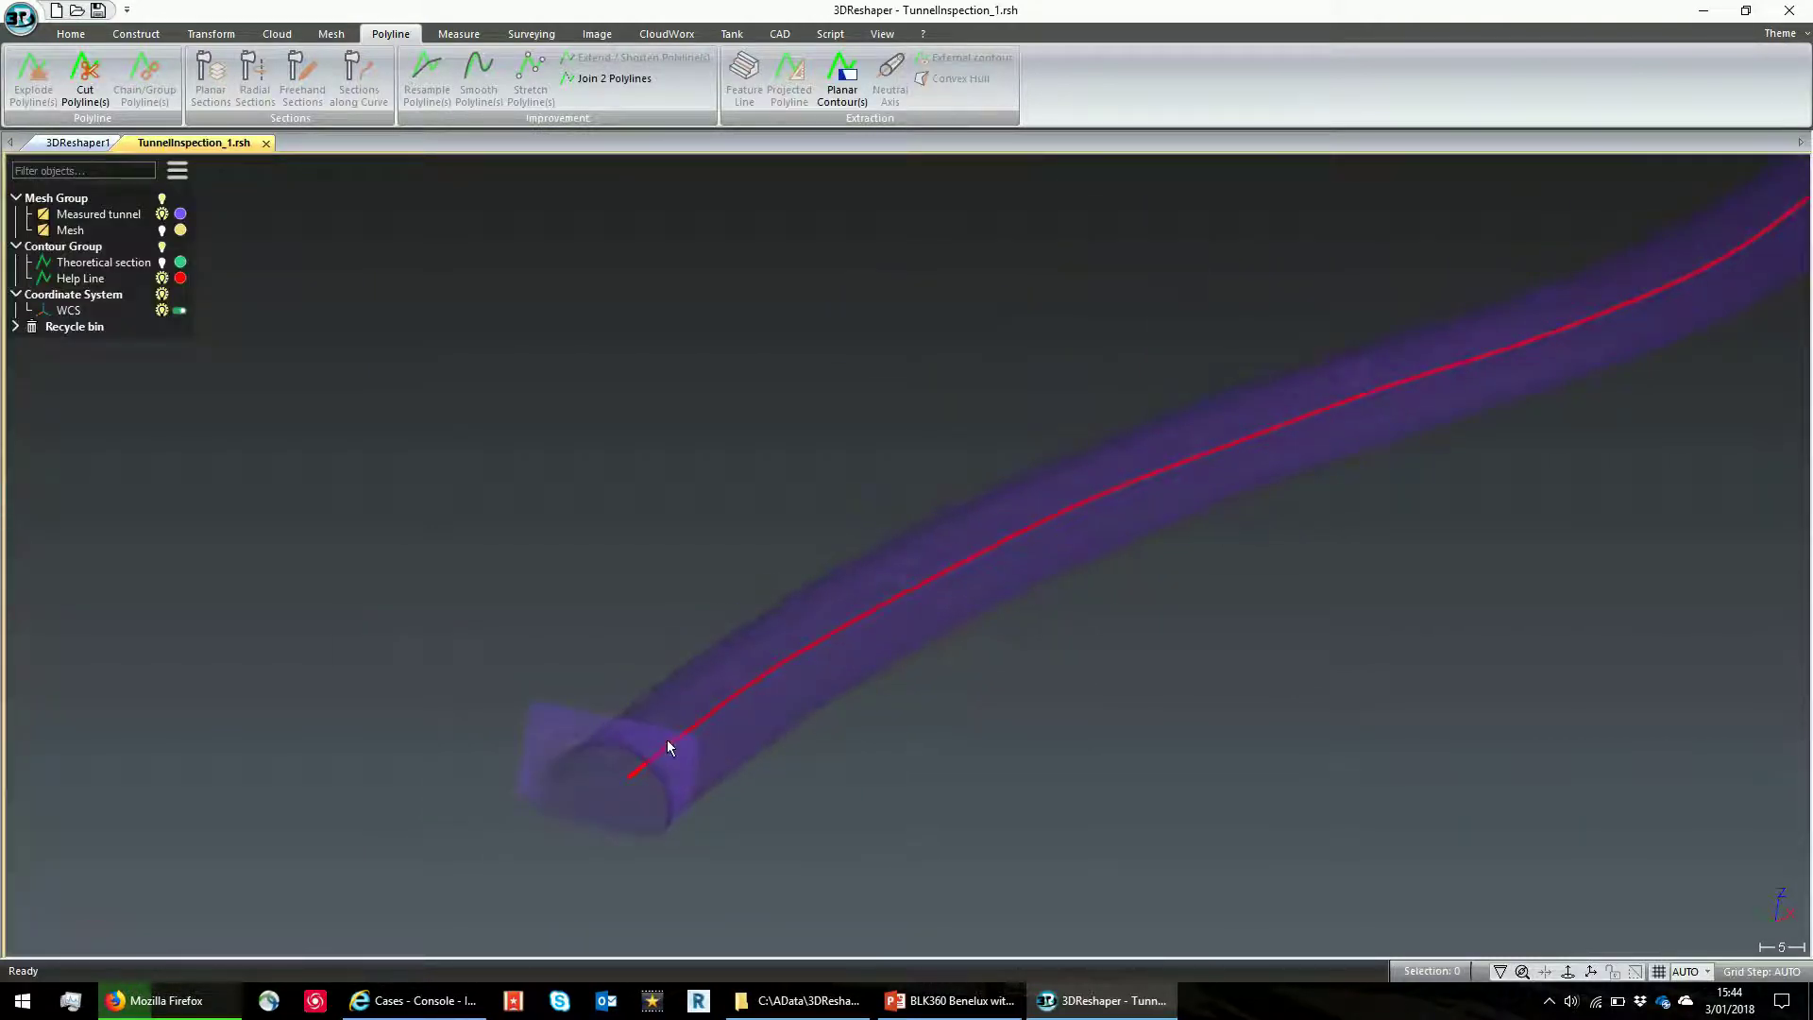
click(161, 230)
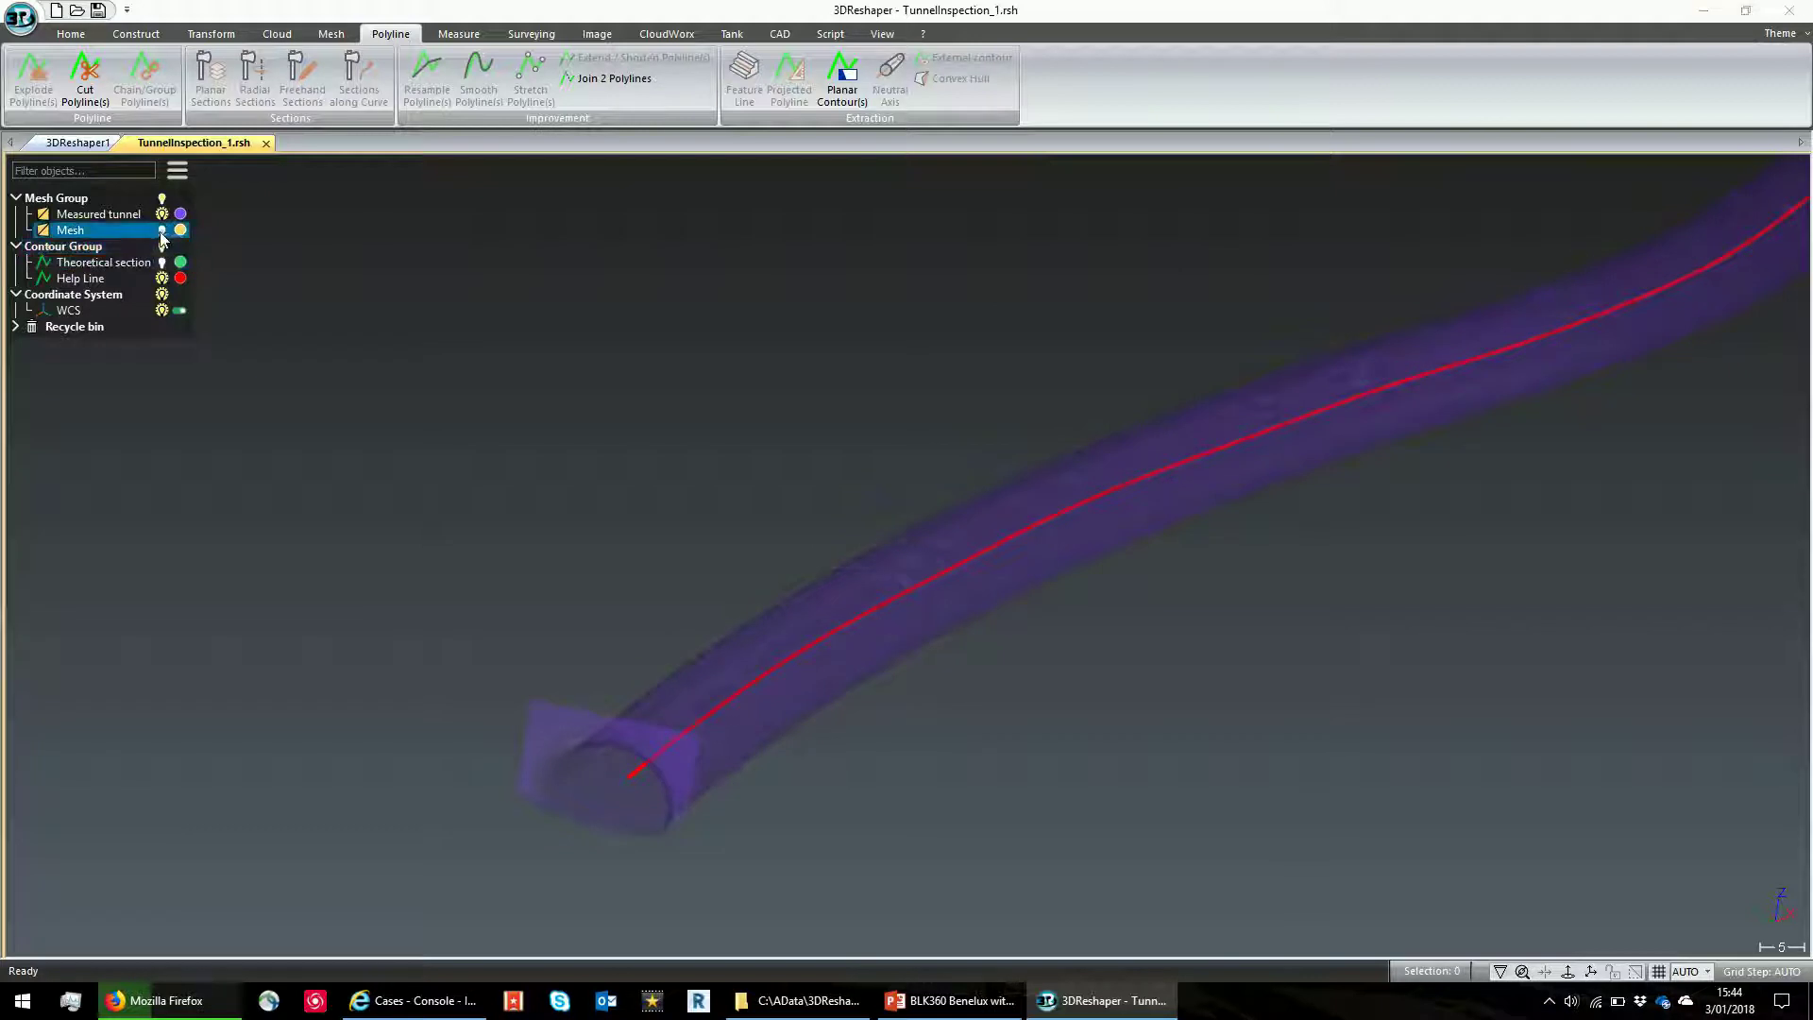
scroll(595, 636, down, 4)
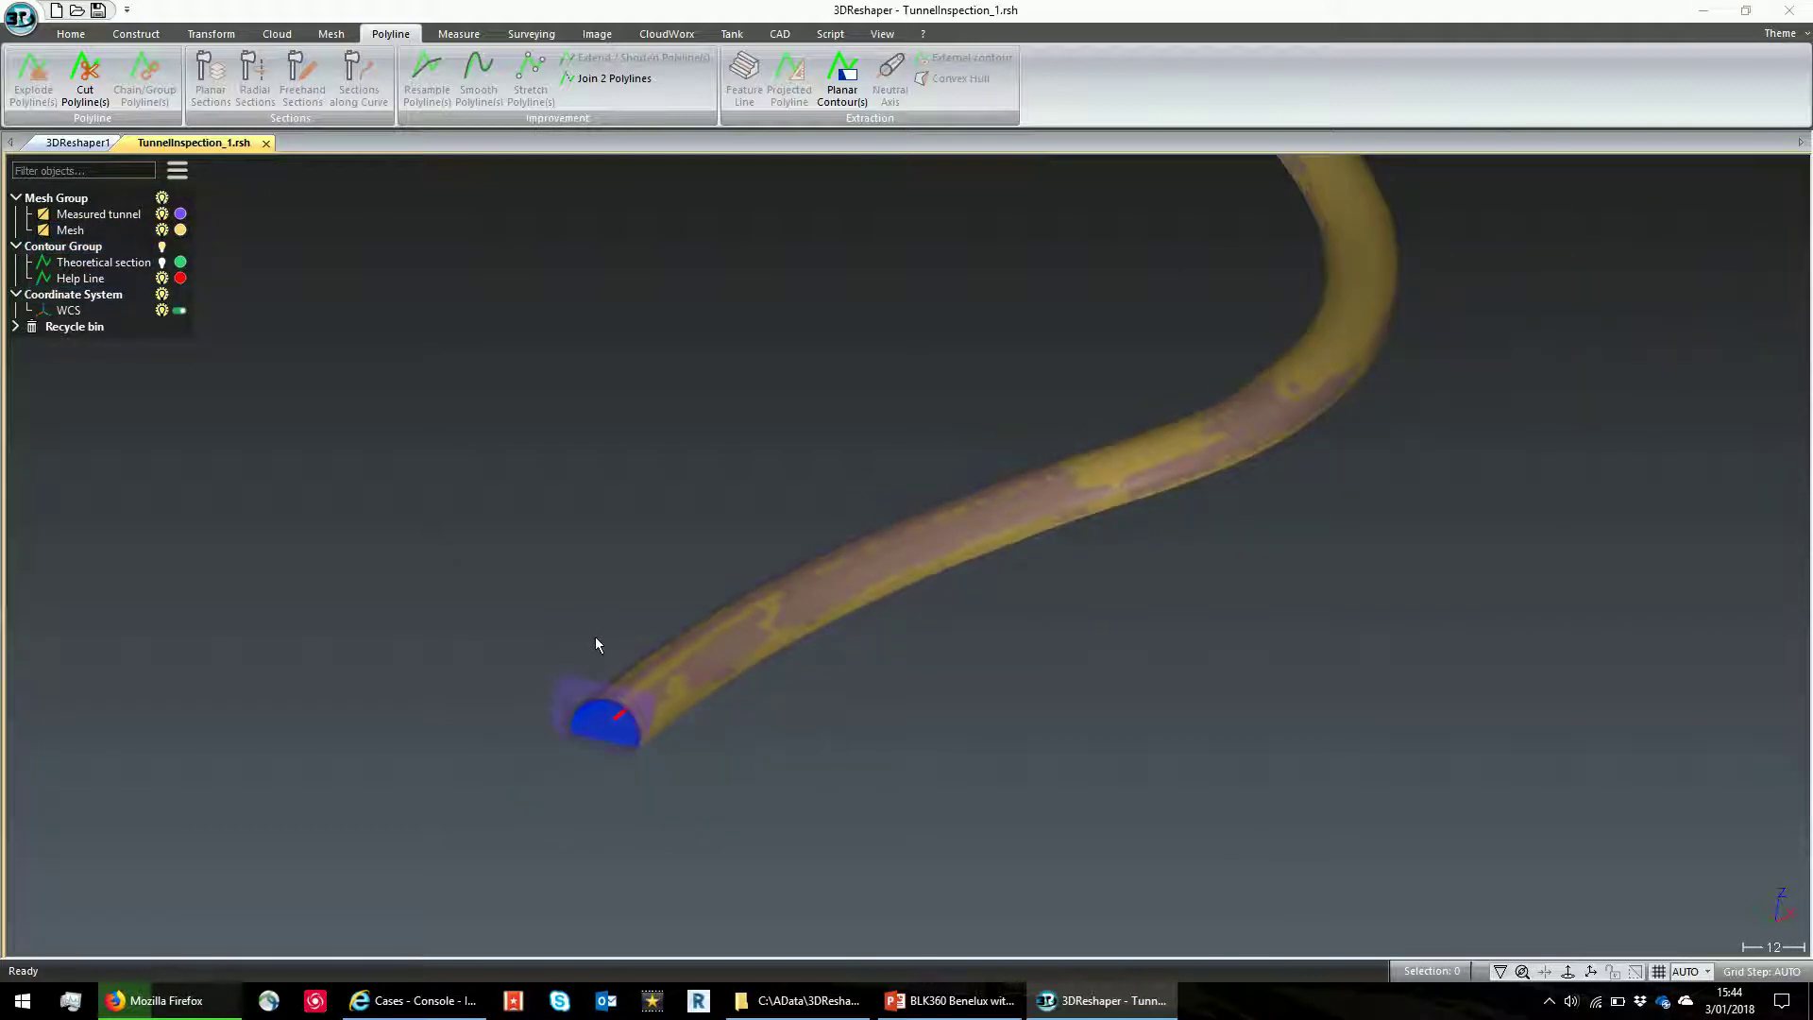
- Start creating cross sections along Help Line for Measured tunnel and Mesh, with a regular step of 10 between profiles
drag(762, 550, 476, 822)
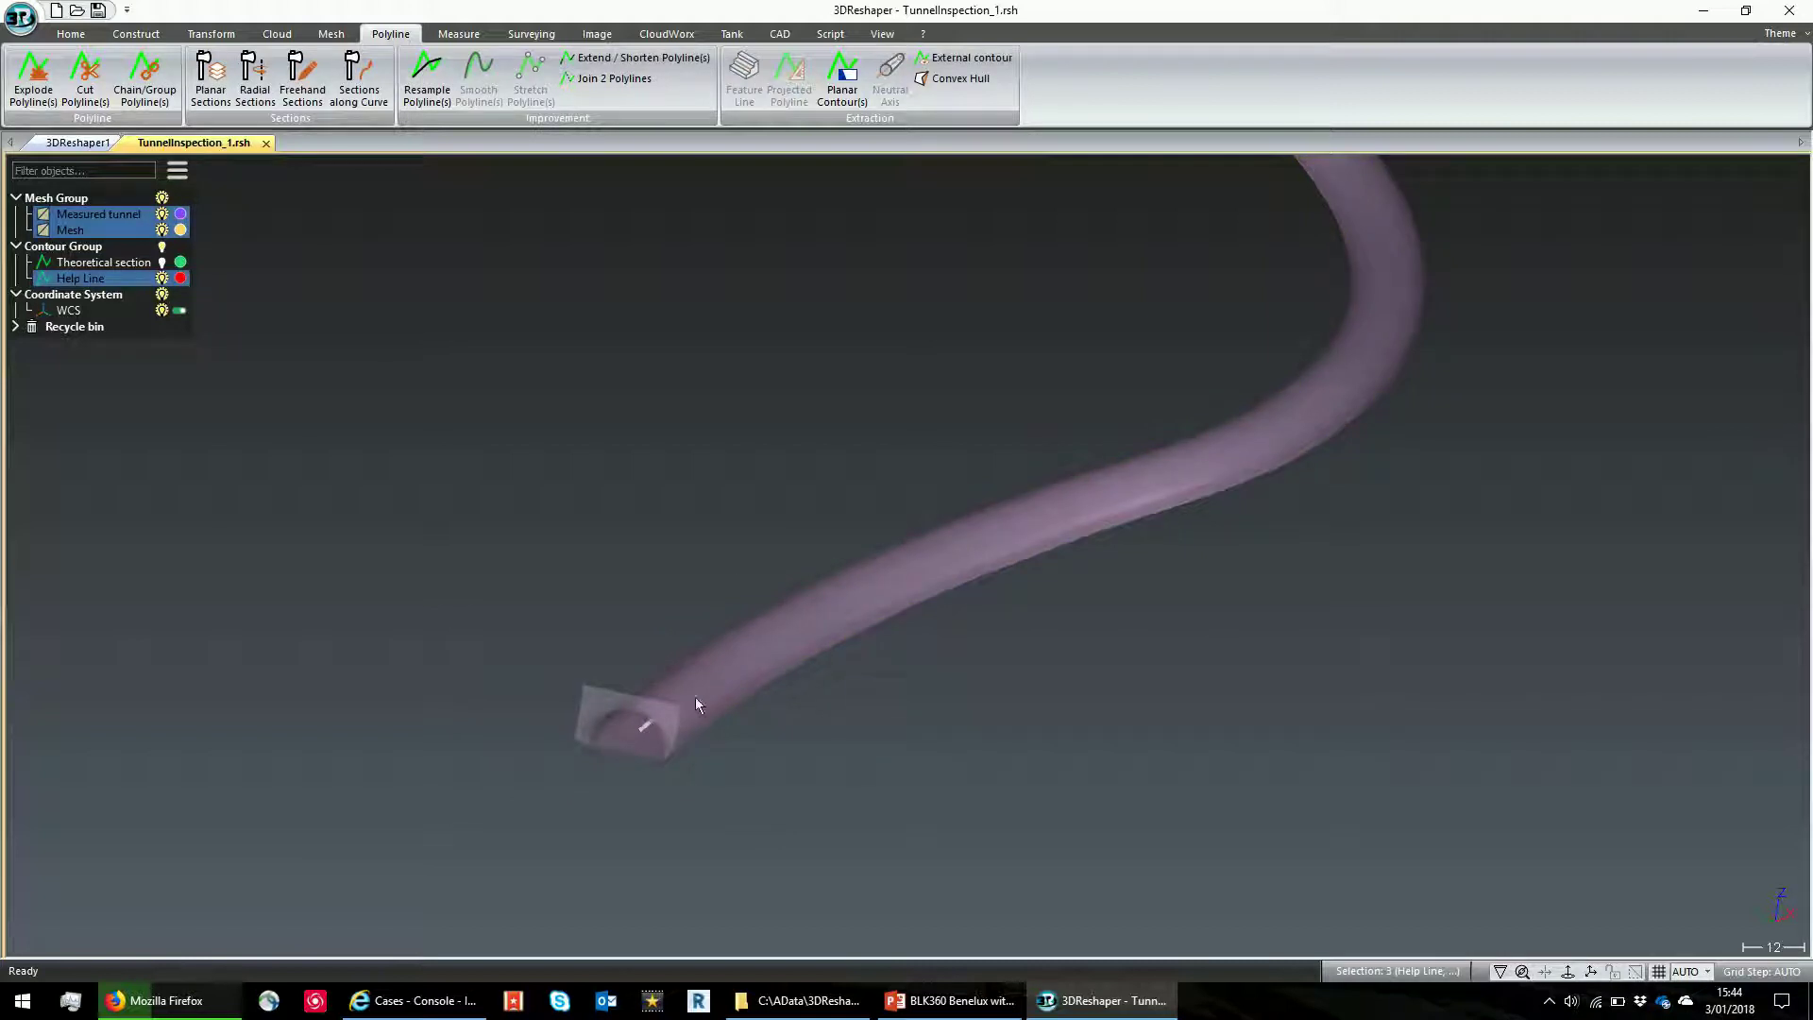
click(519, 36)
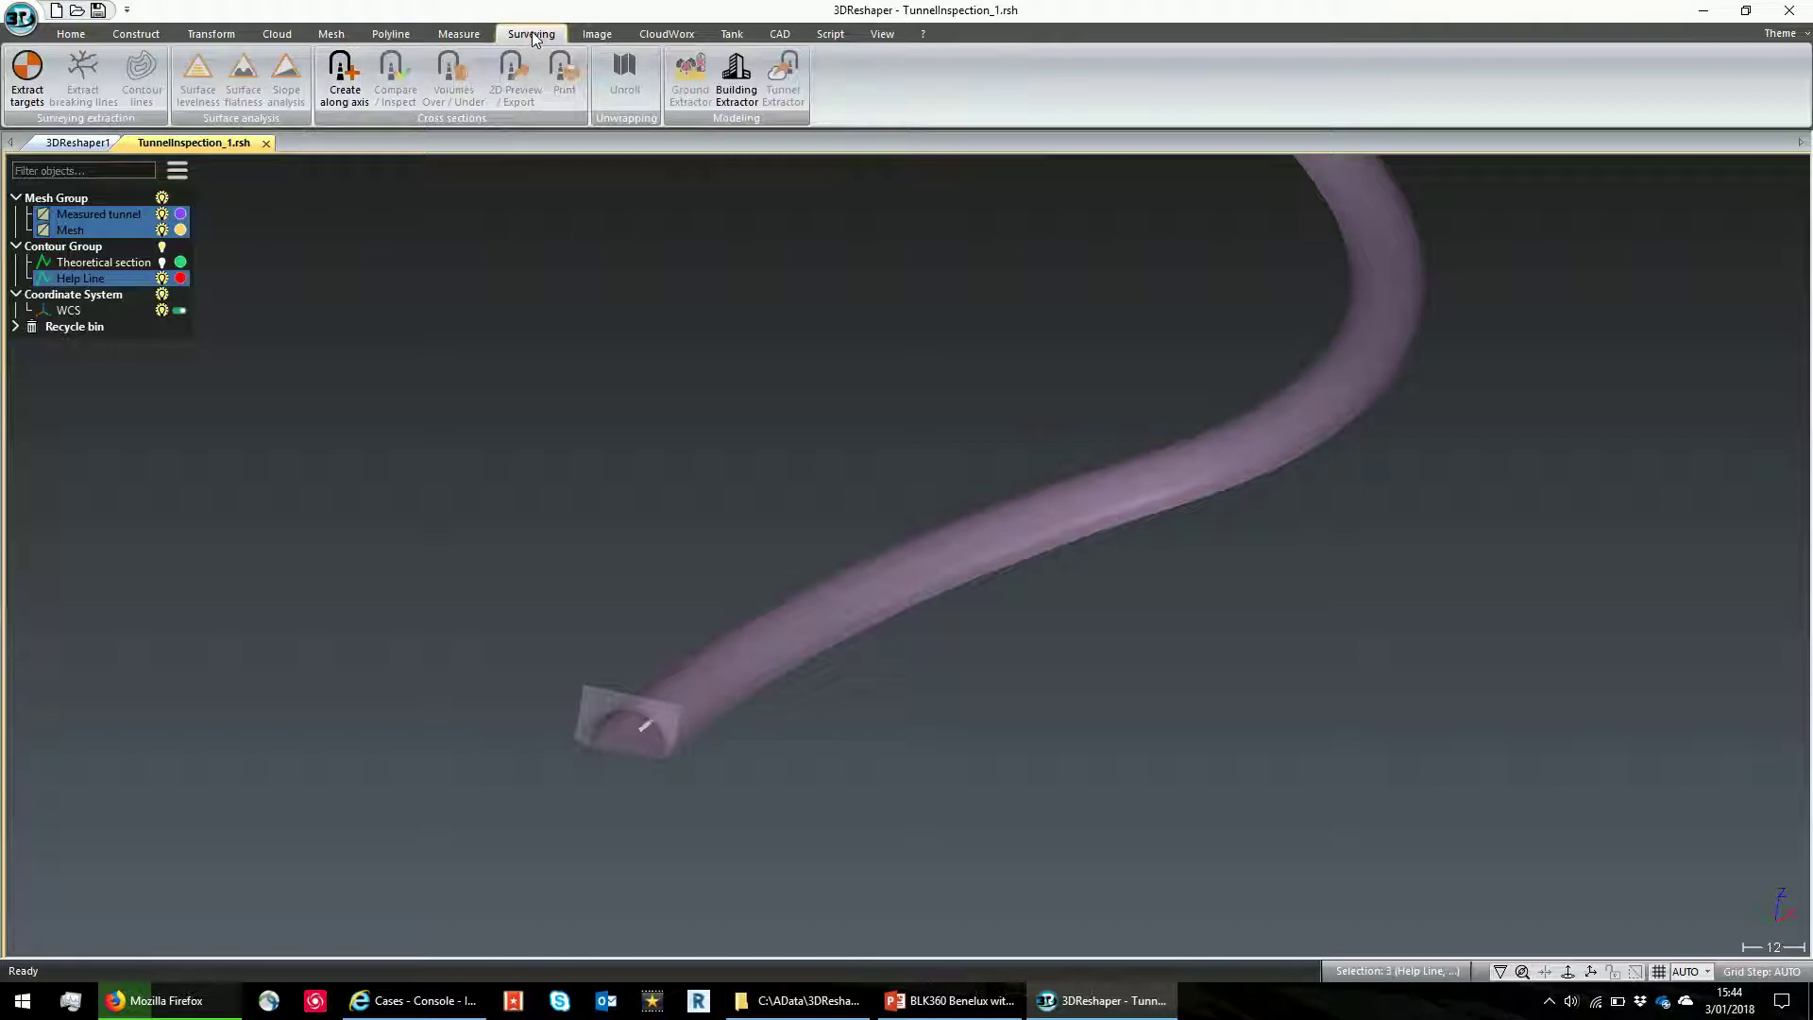
click(343, 98)
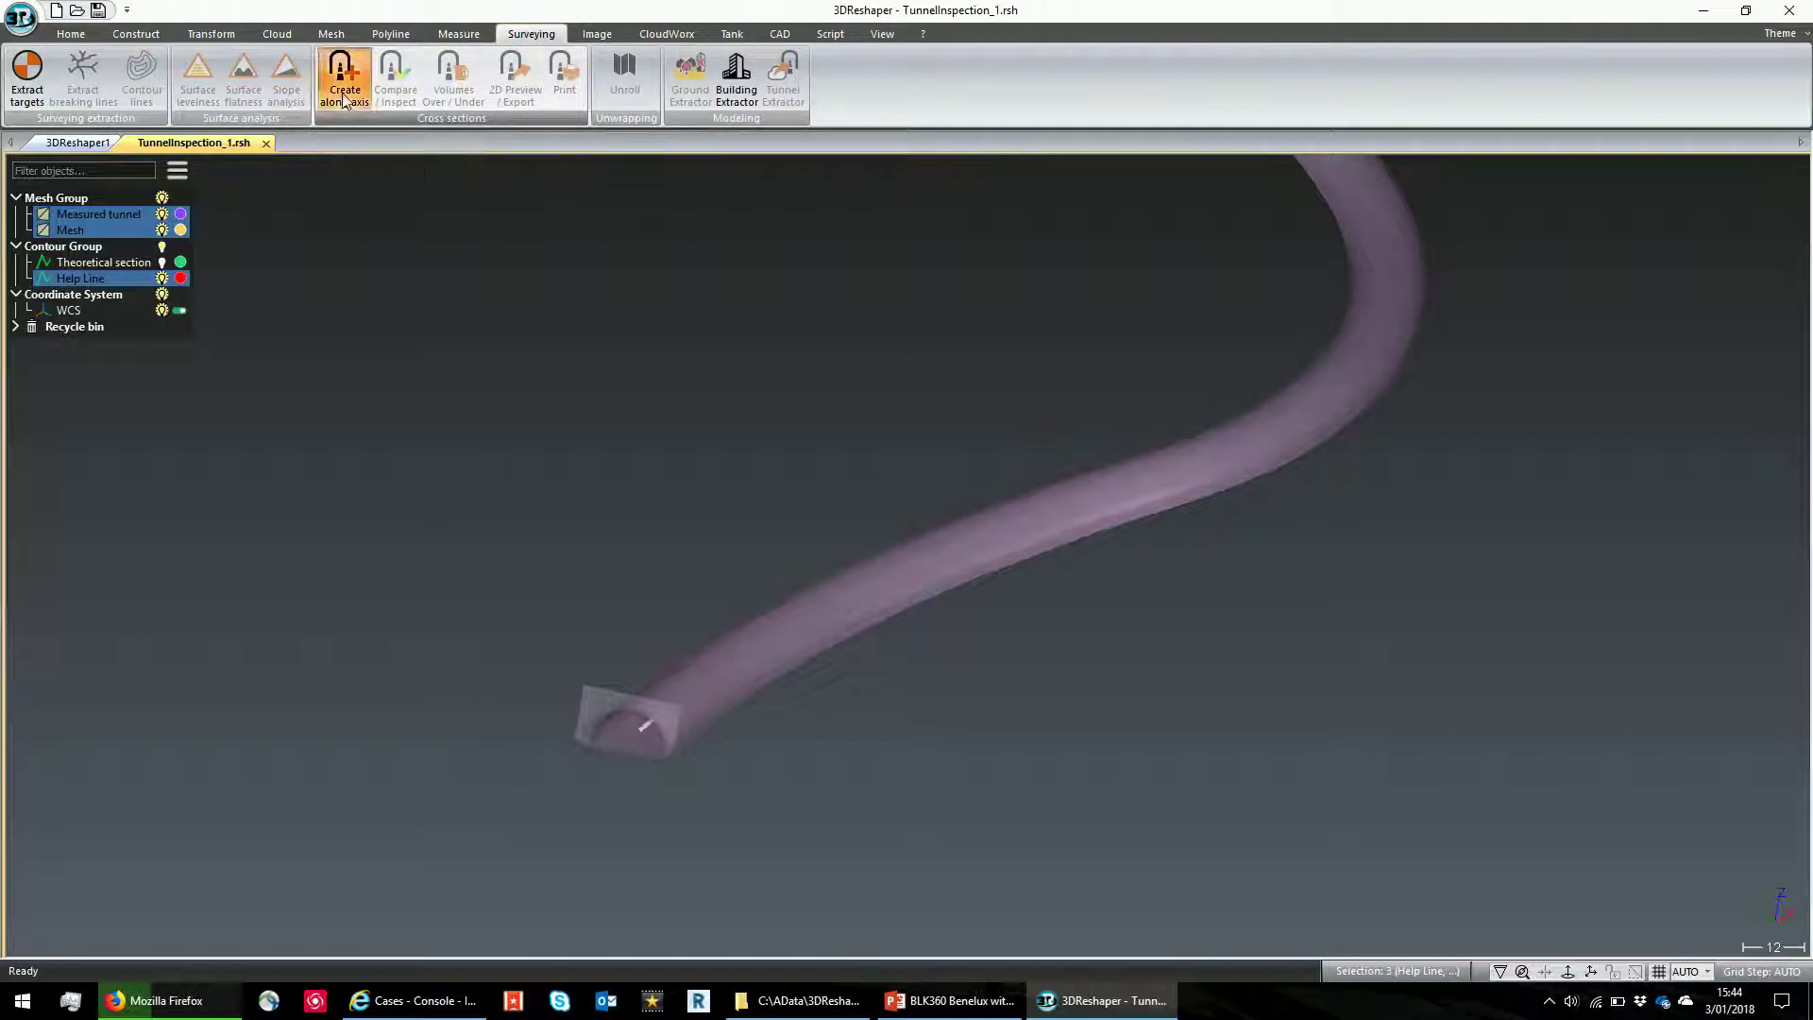
double_click(282, 253)
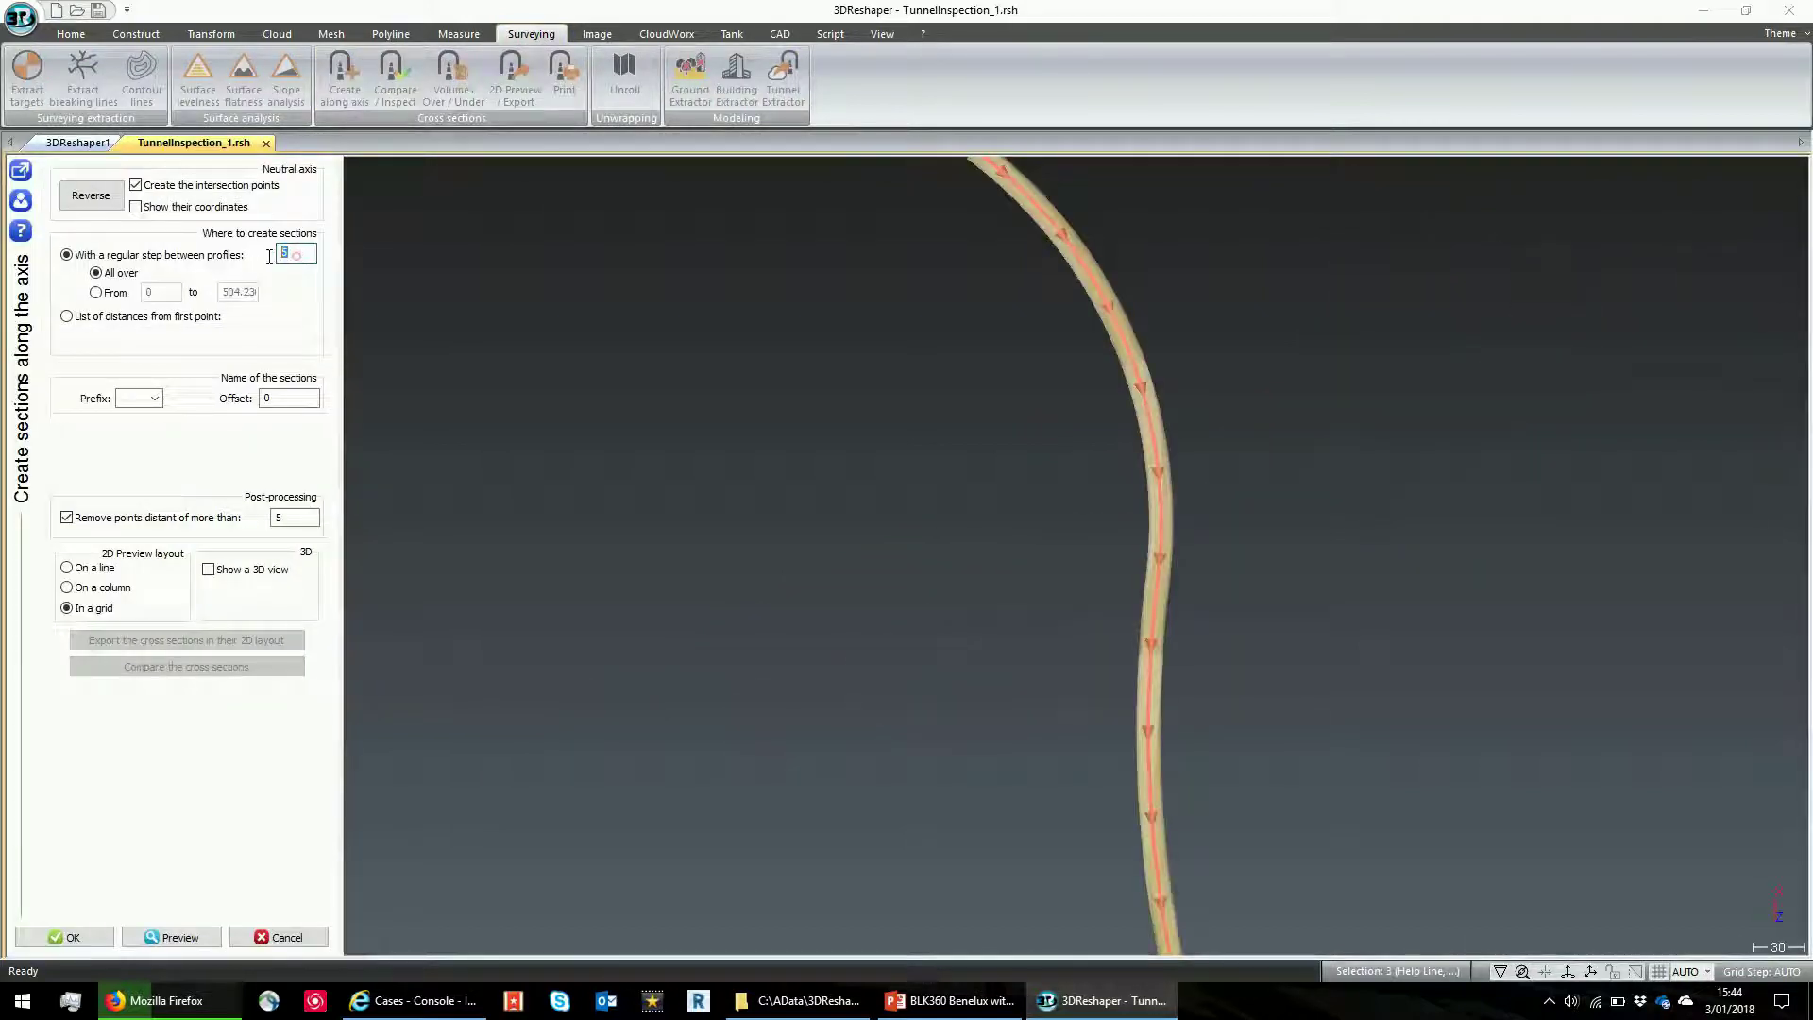
text(20)
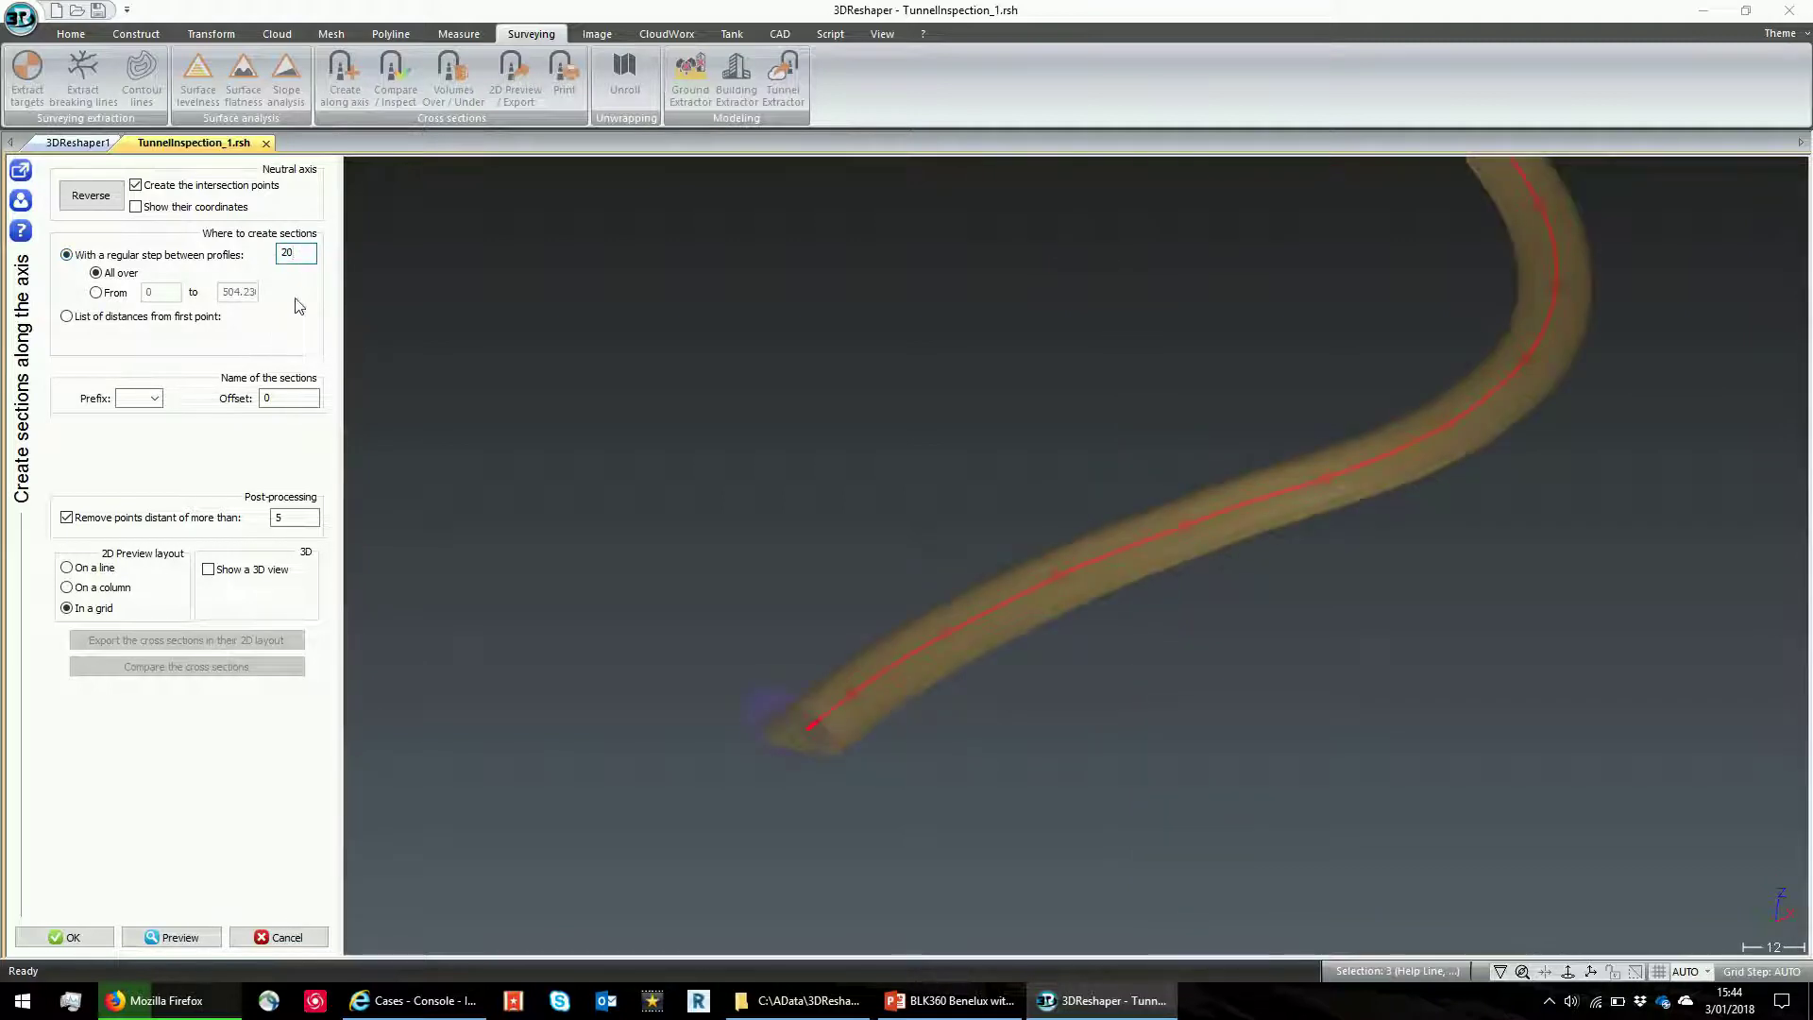
key(BackSpace)
key(BackSpace)
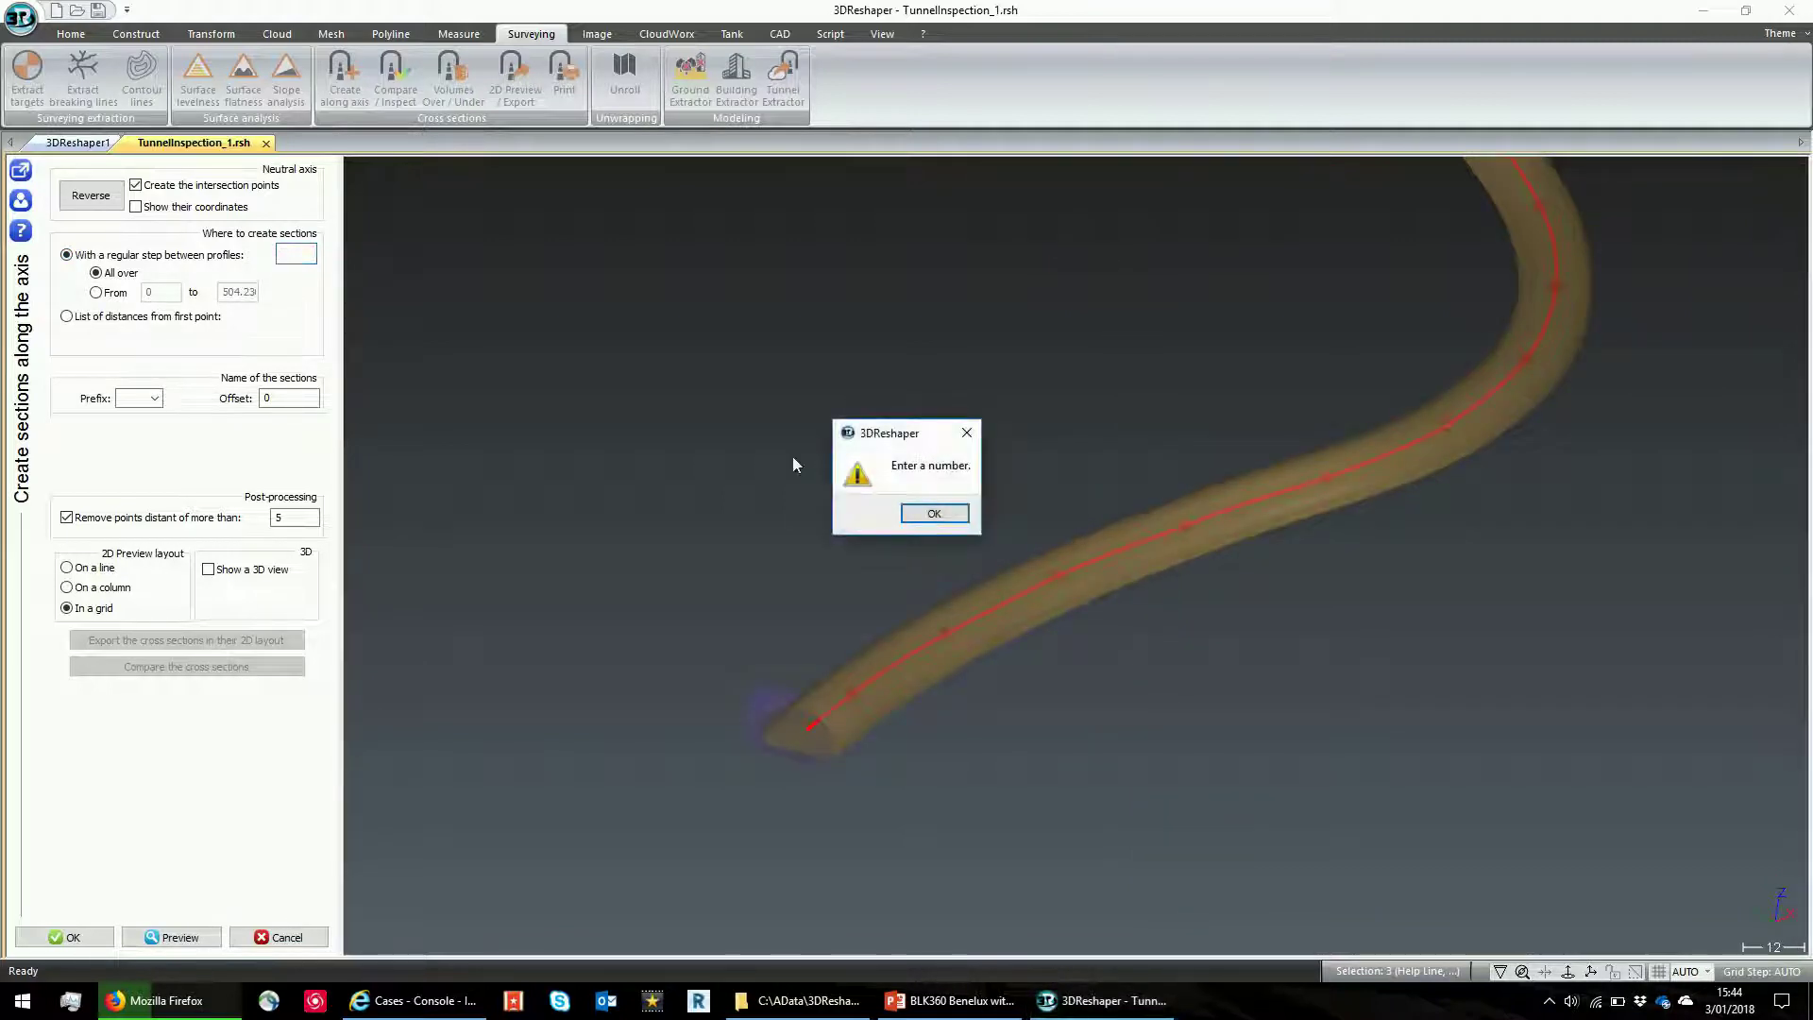
click(934, 514)
text(10)
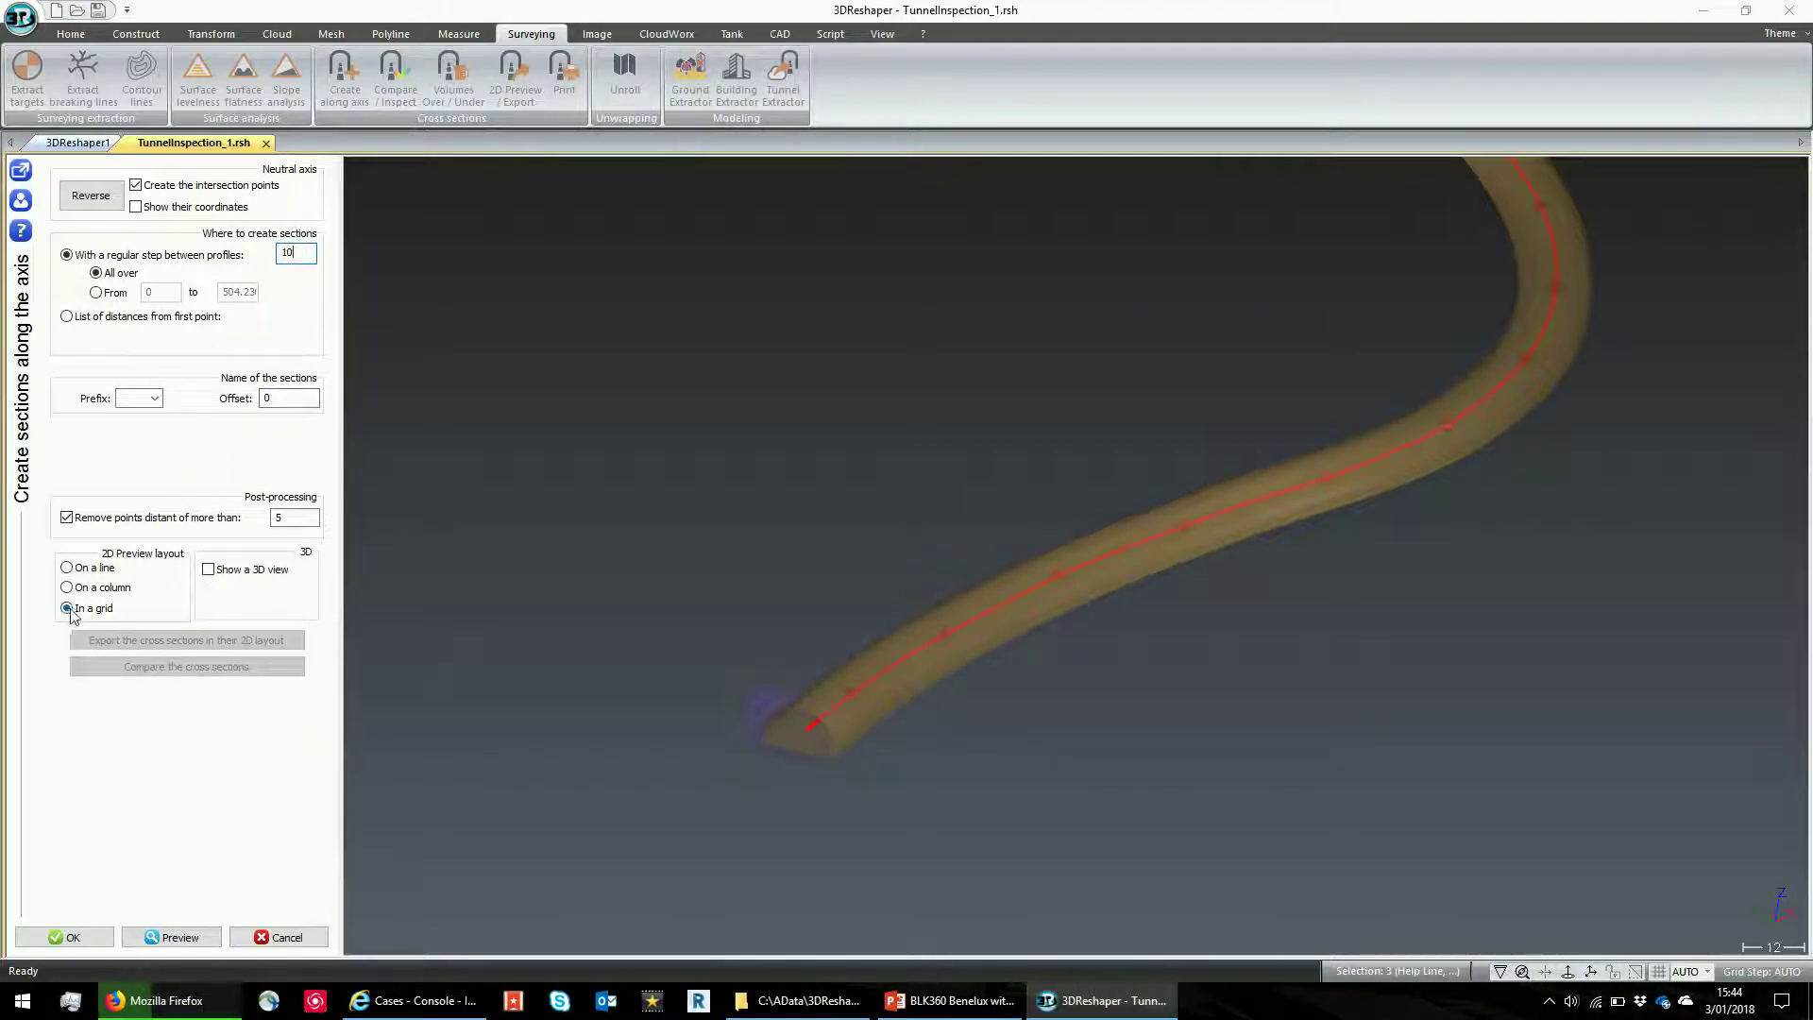
- Turn on the 3D view, disable the removal of distant points, and preview the cross sections in a grid
click(208, 571)
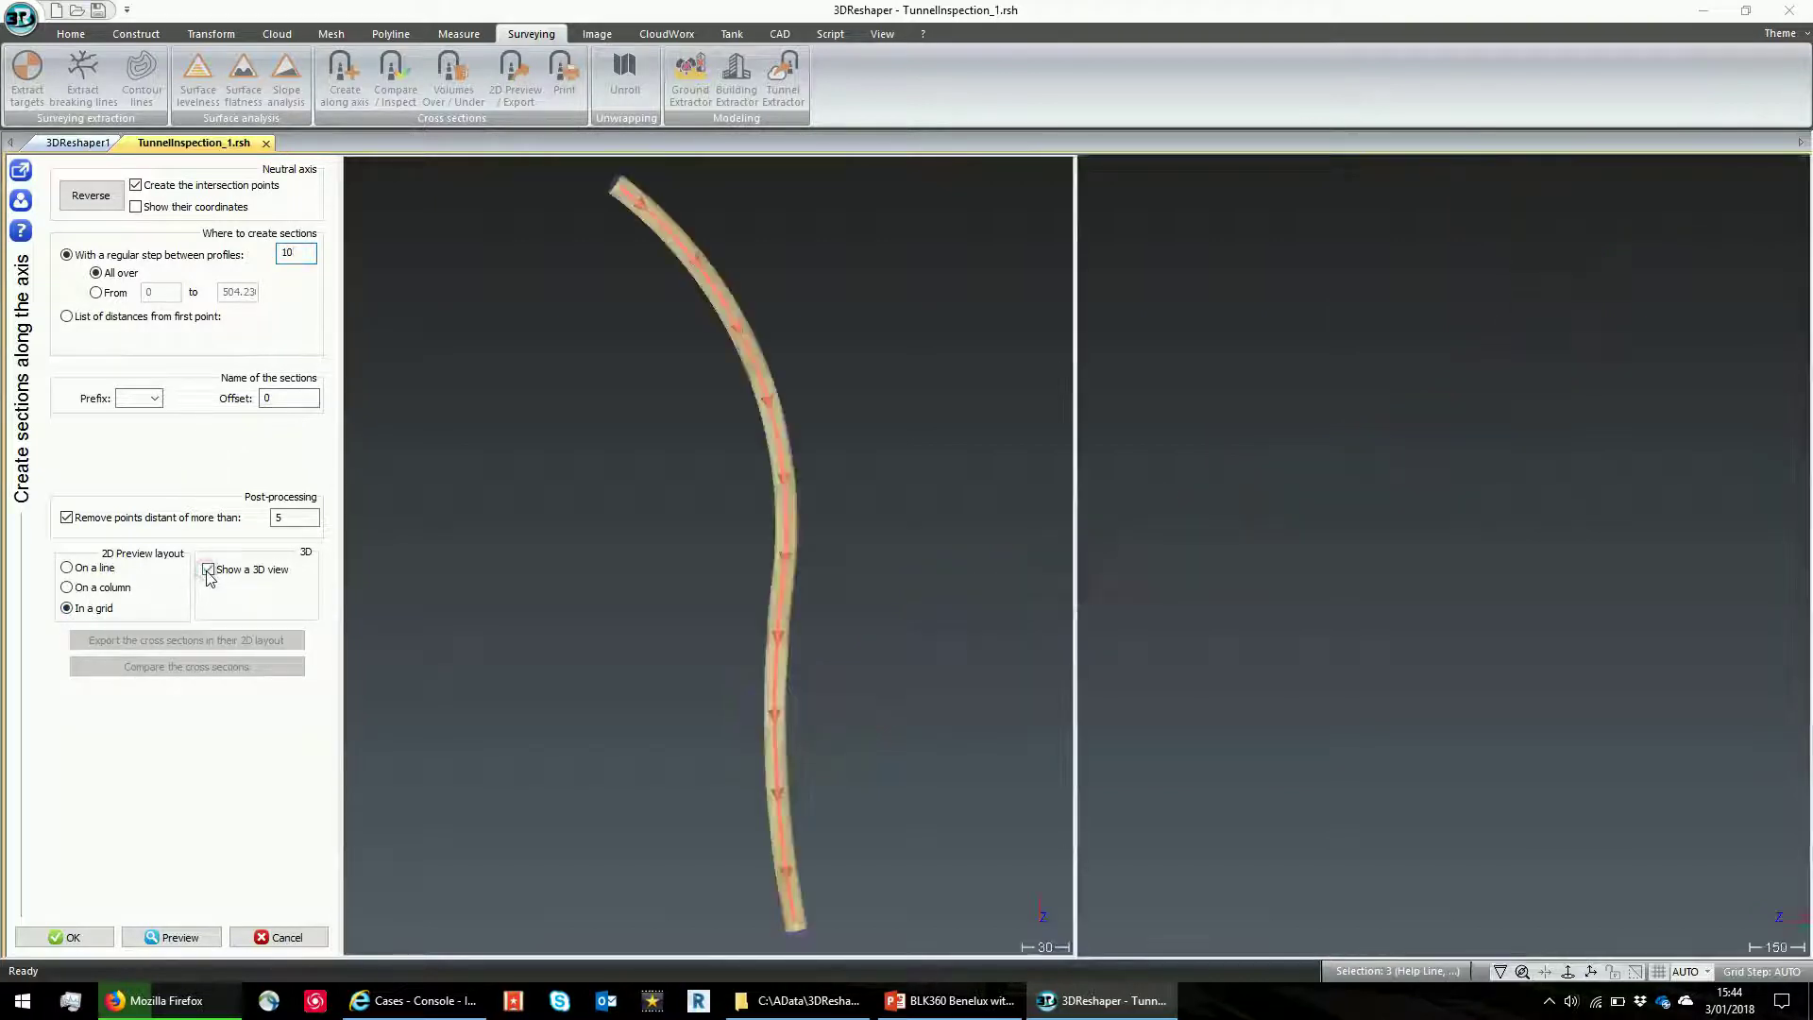
click(173, 937)
scroll(757, 614, up, 5)
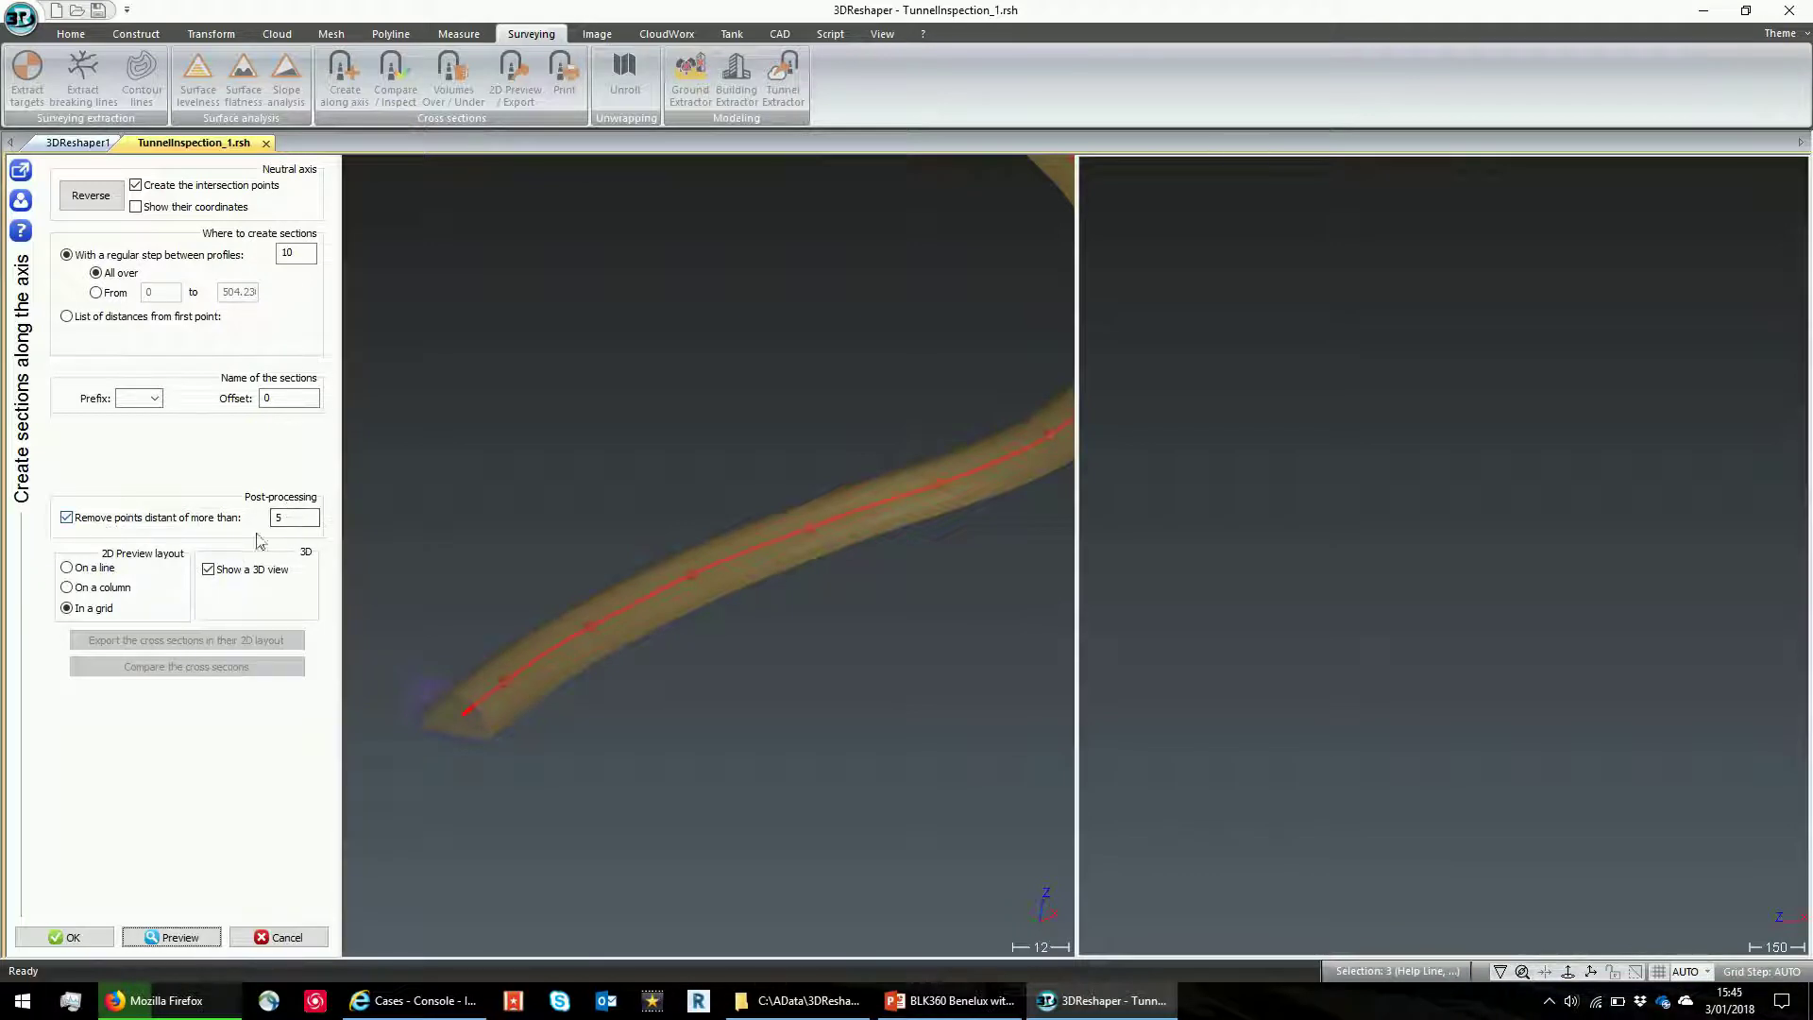
click(281, 517)
double_click(281, 516)
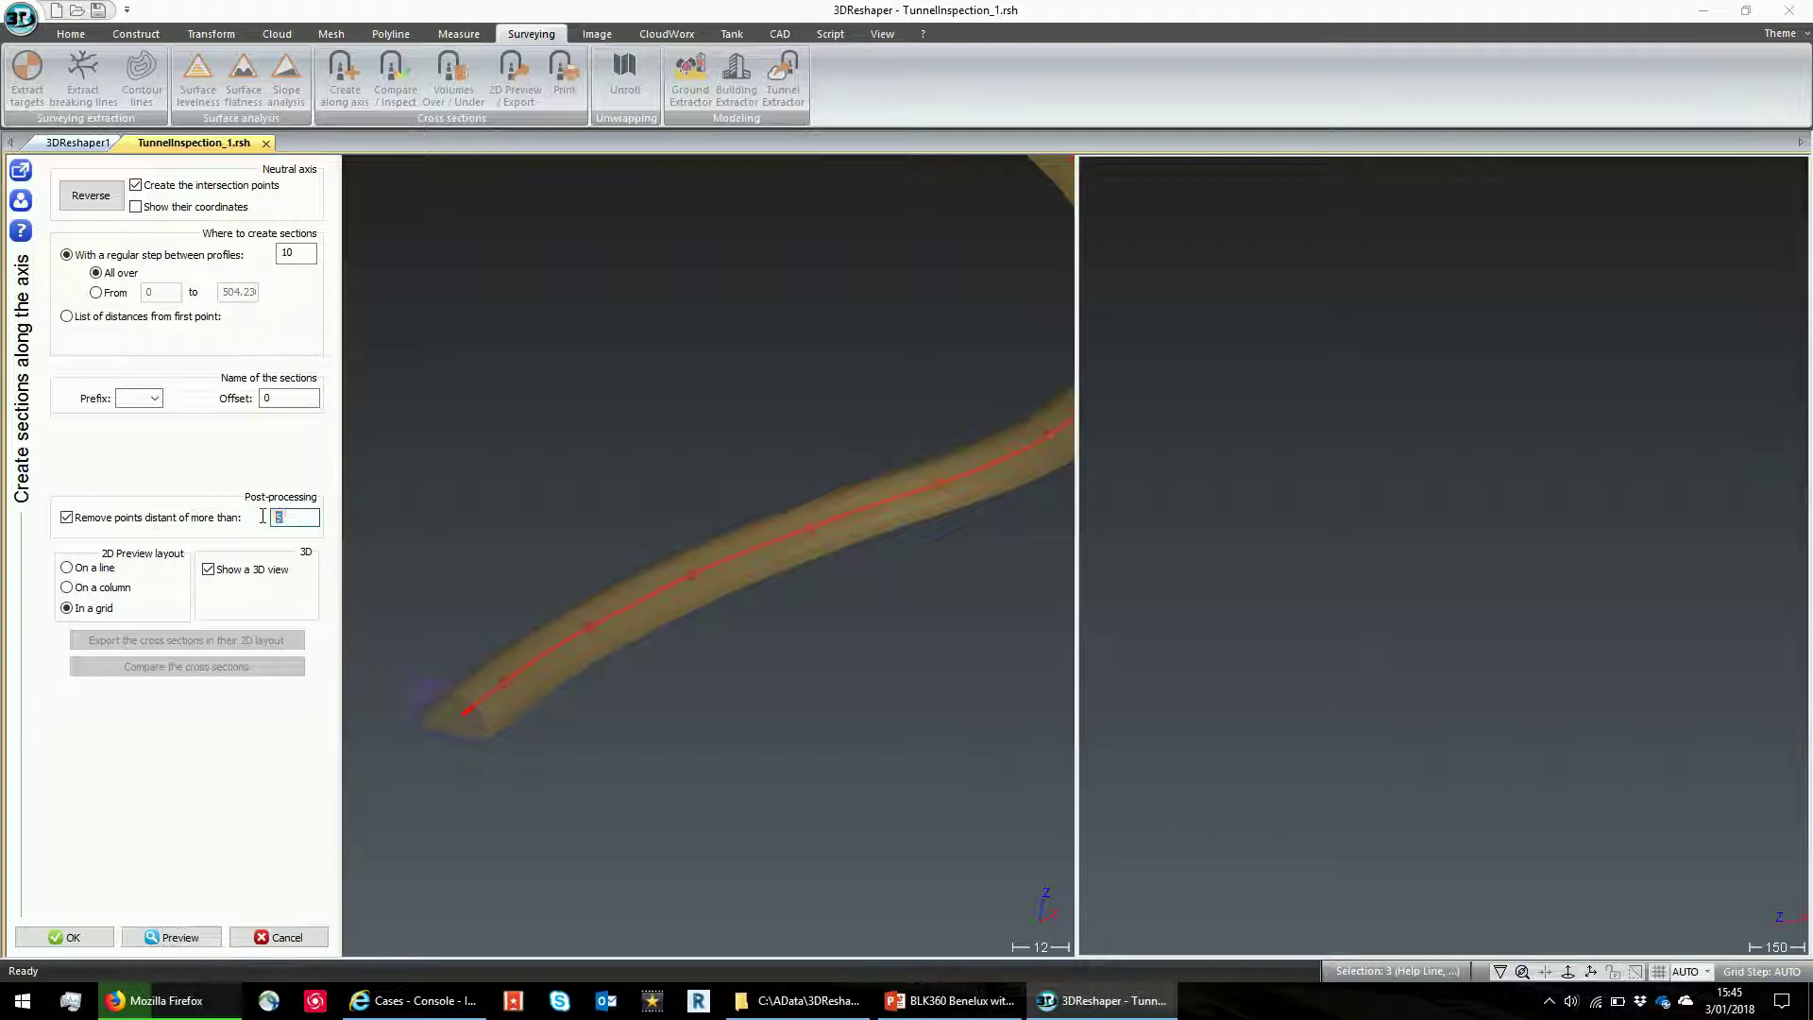
click(67, 518)
click(179, 937)
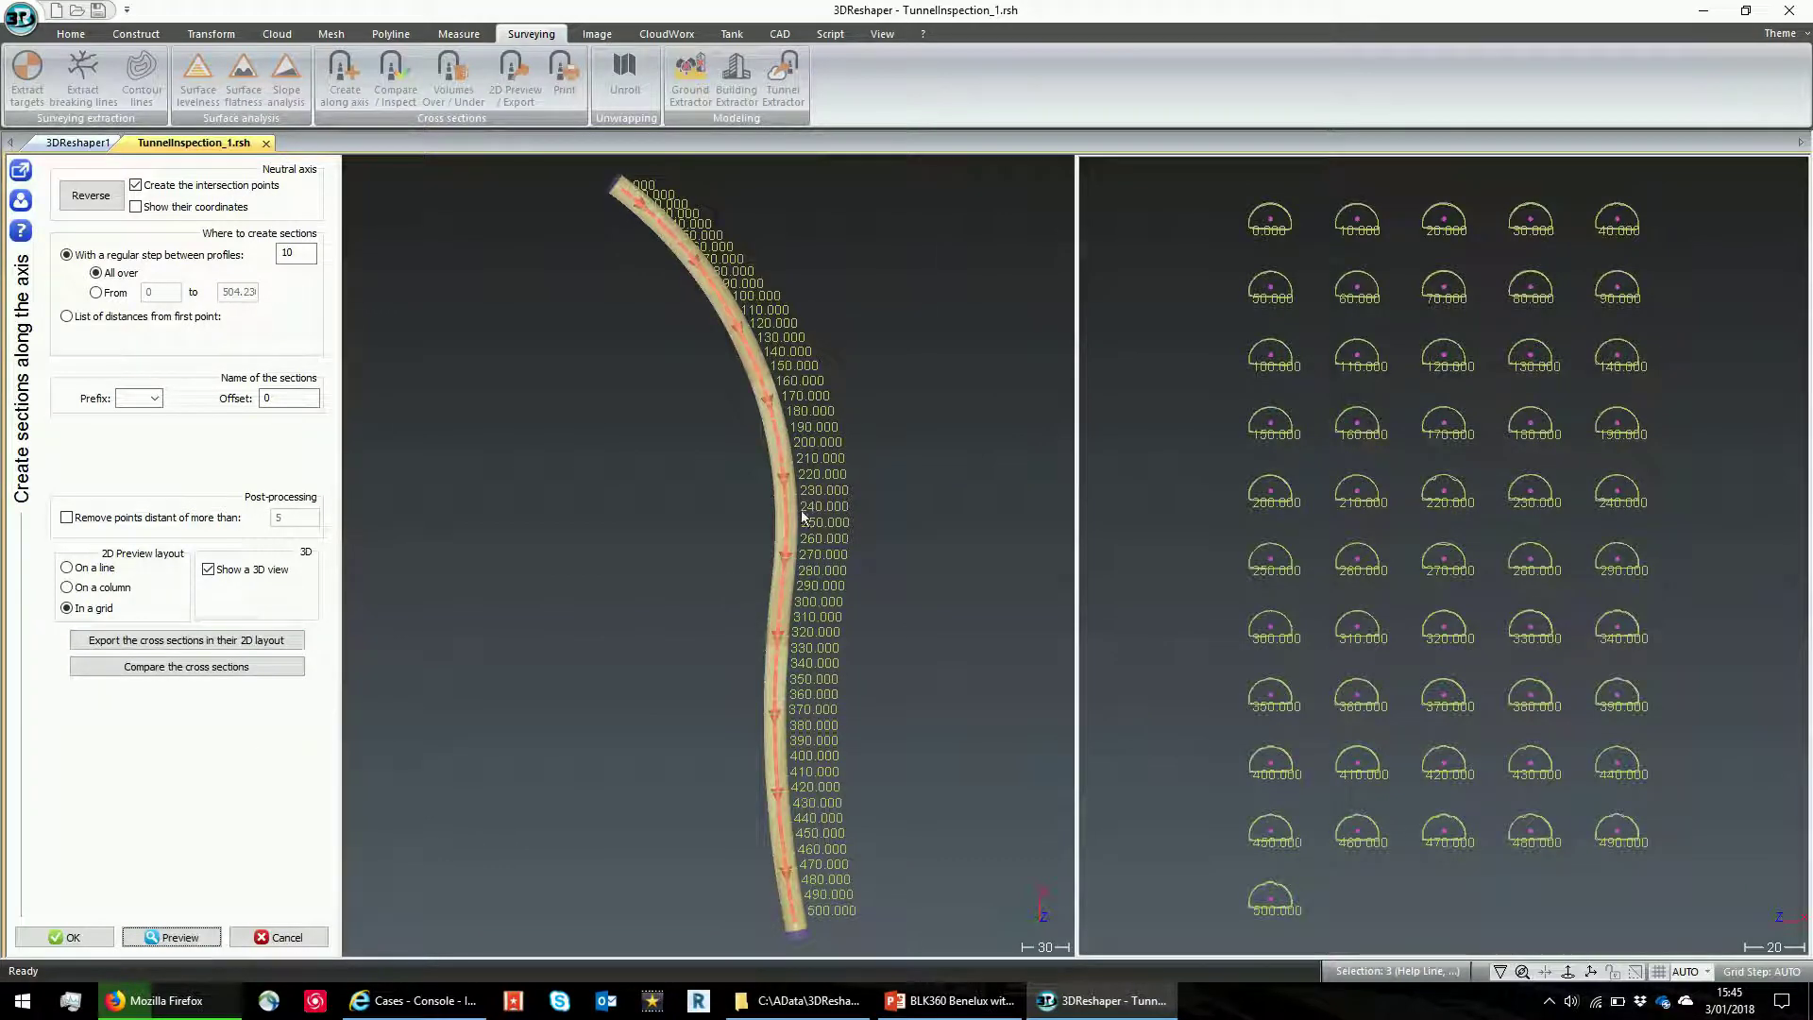
- Examine the section positions along the tunnel and the 2D grid of profiles, including section 10.000 up close
scroll(688, 281, up, 6)
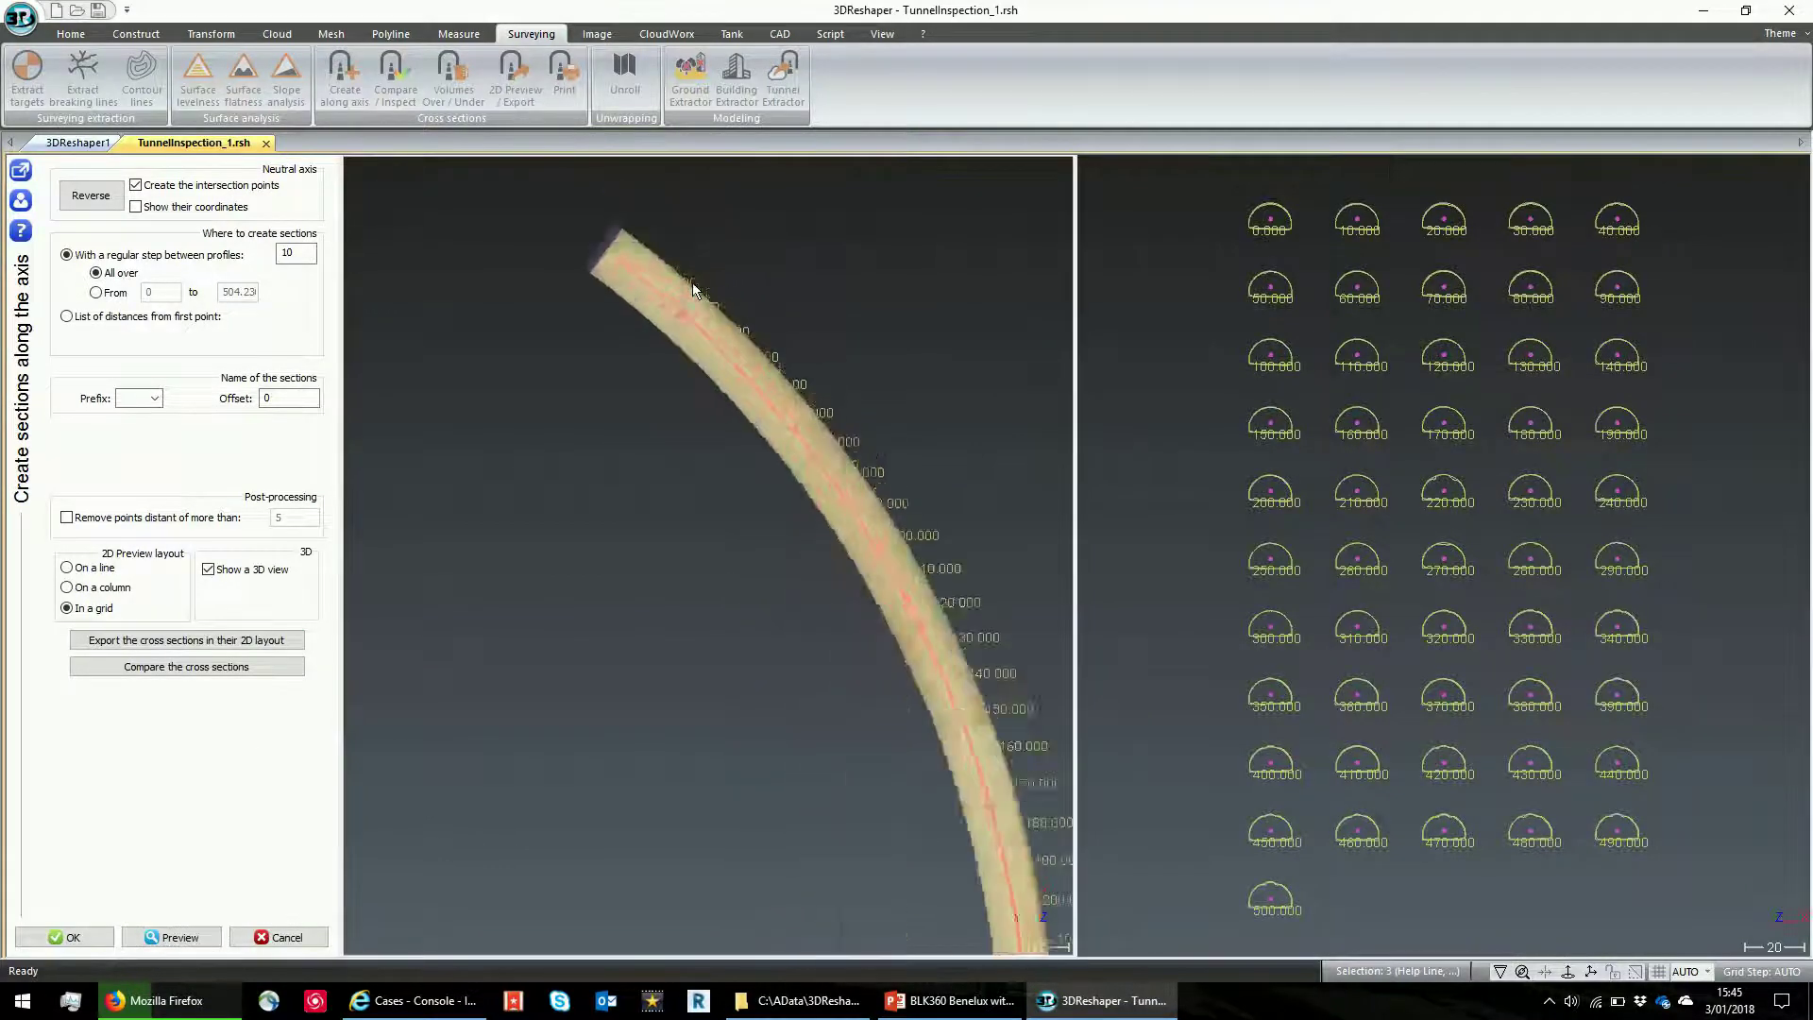
scroll(688, 282, up, 2)
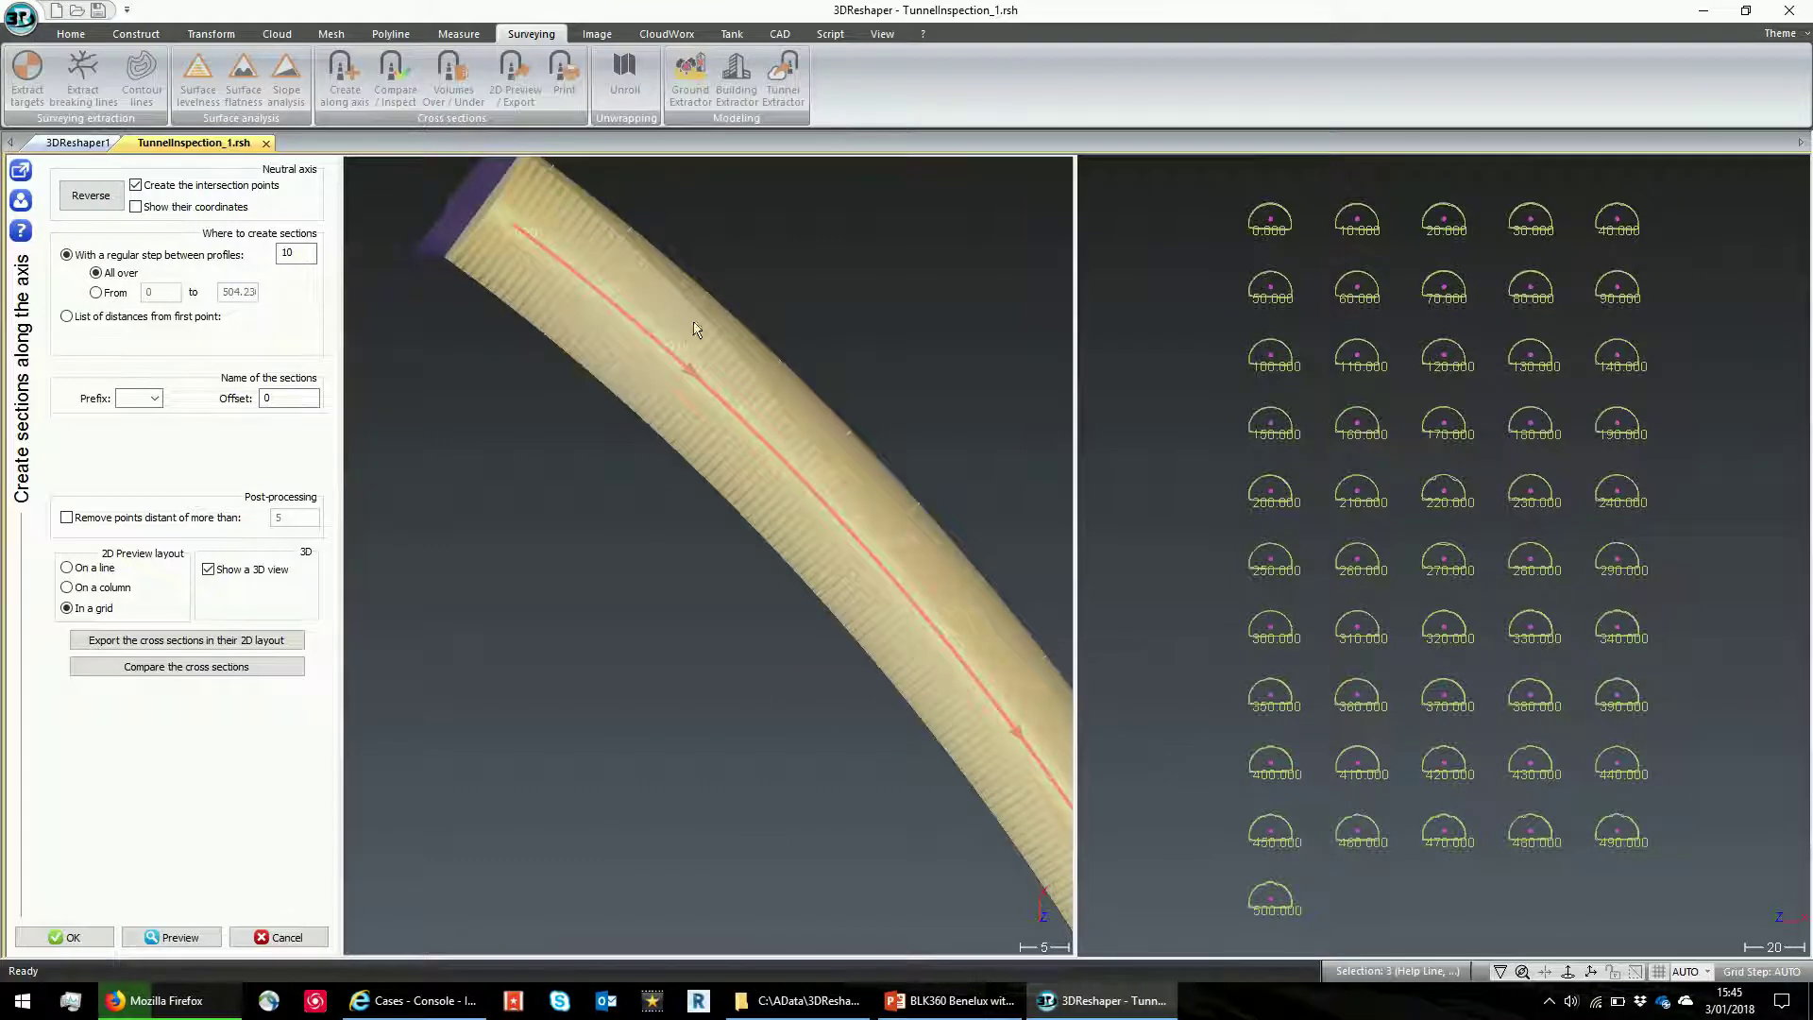
drag(881, 563, 983, 503)
middle_drag(1242, 302, 1239, 453)
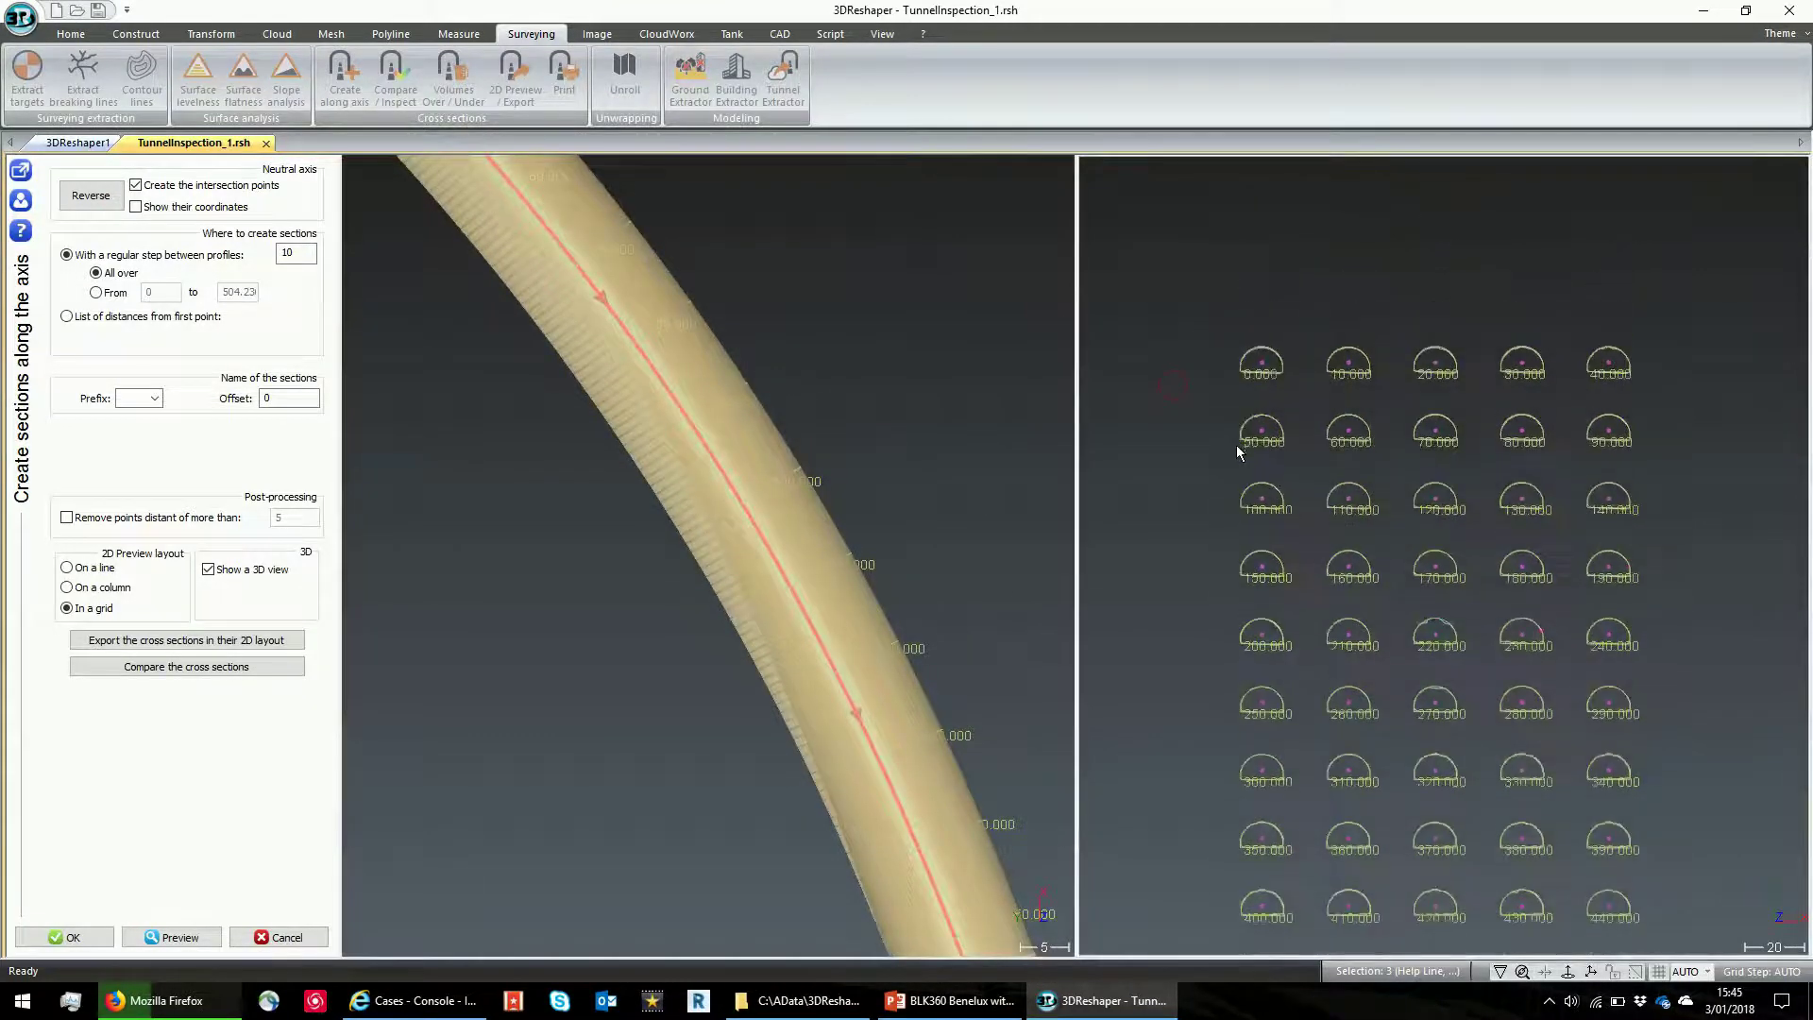
scroll(1339, 363, up, 10)
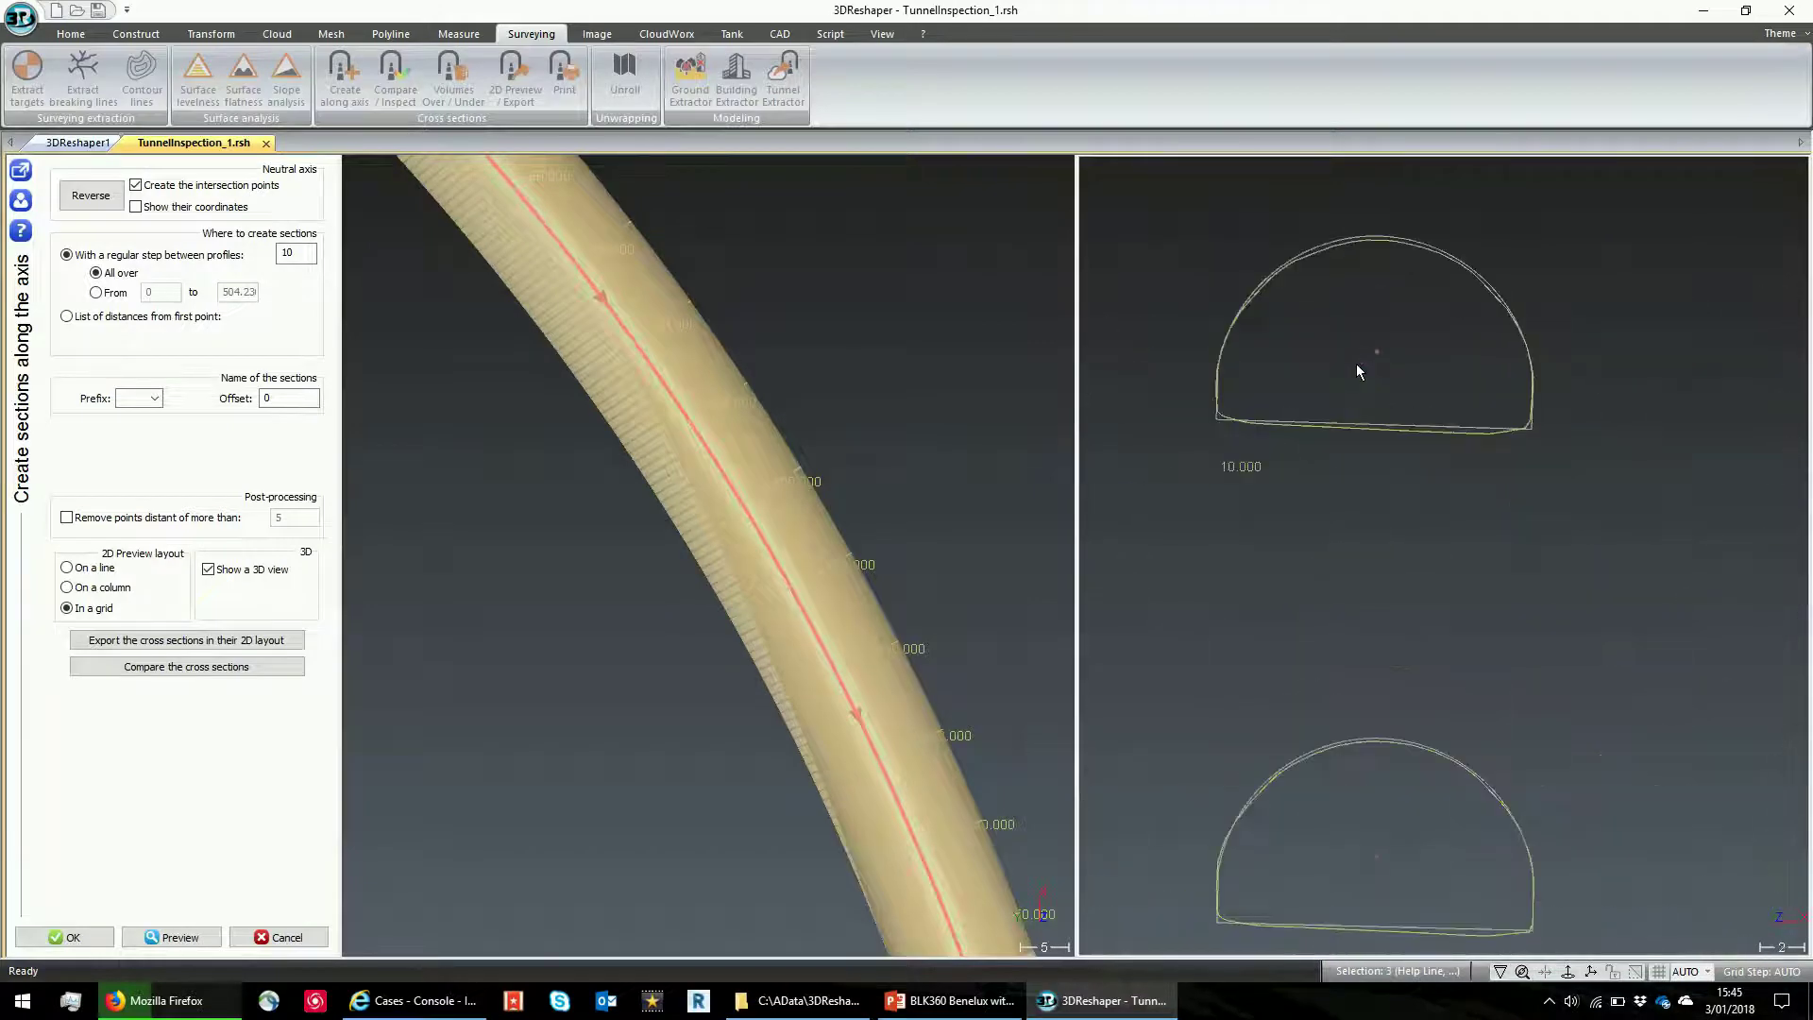
middle_drag(1353, 377, 1401, 546)
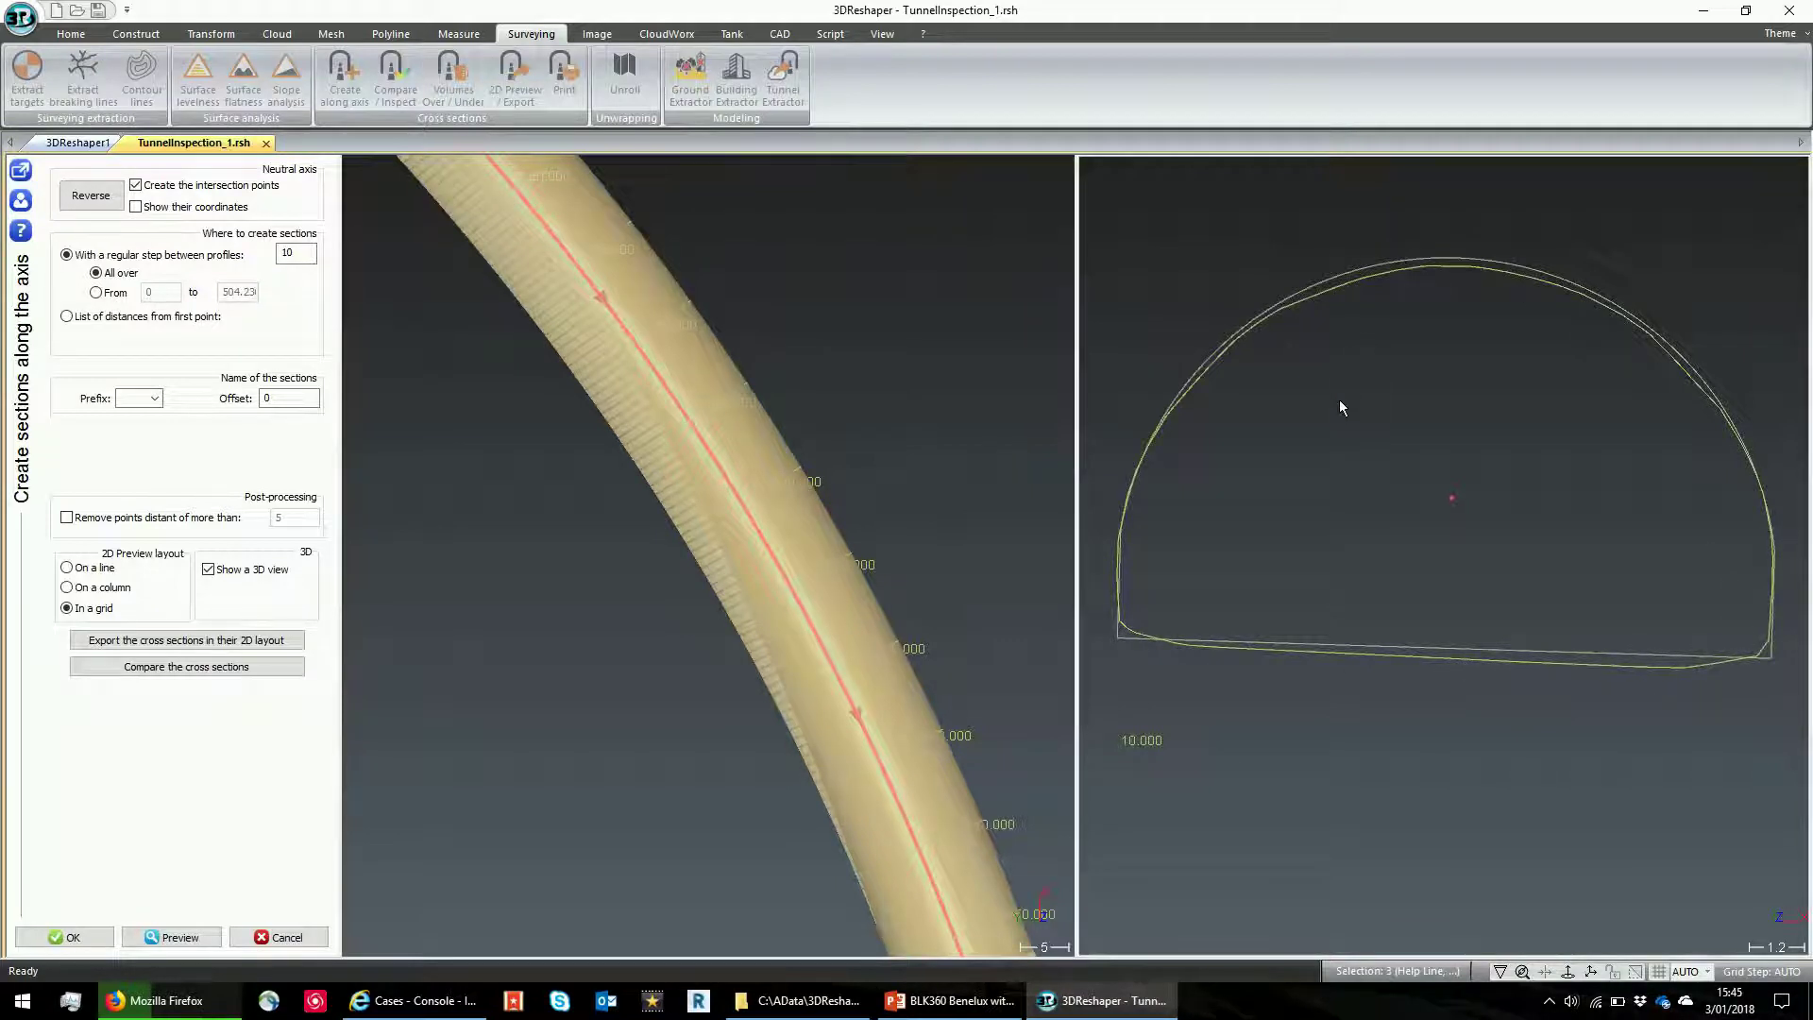
scroll(1368, 539, down, 5)
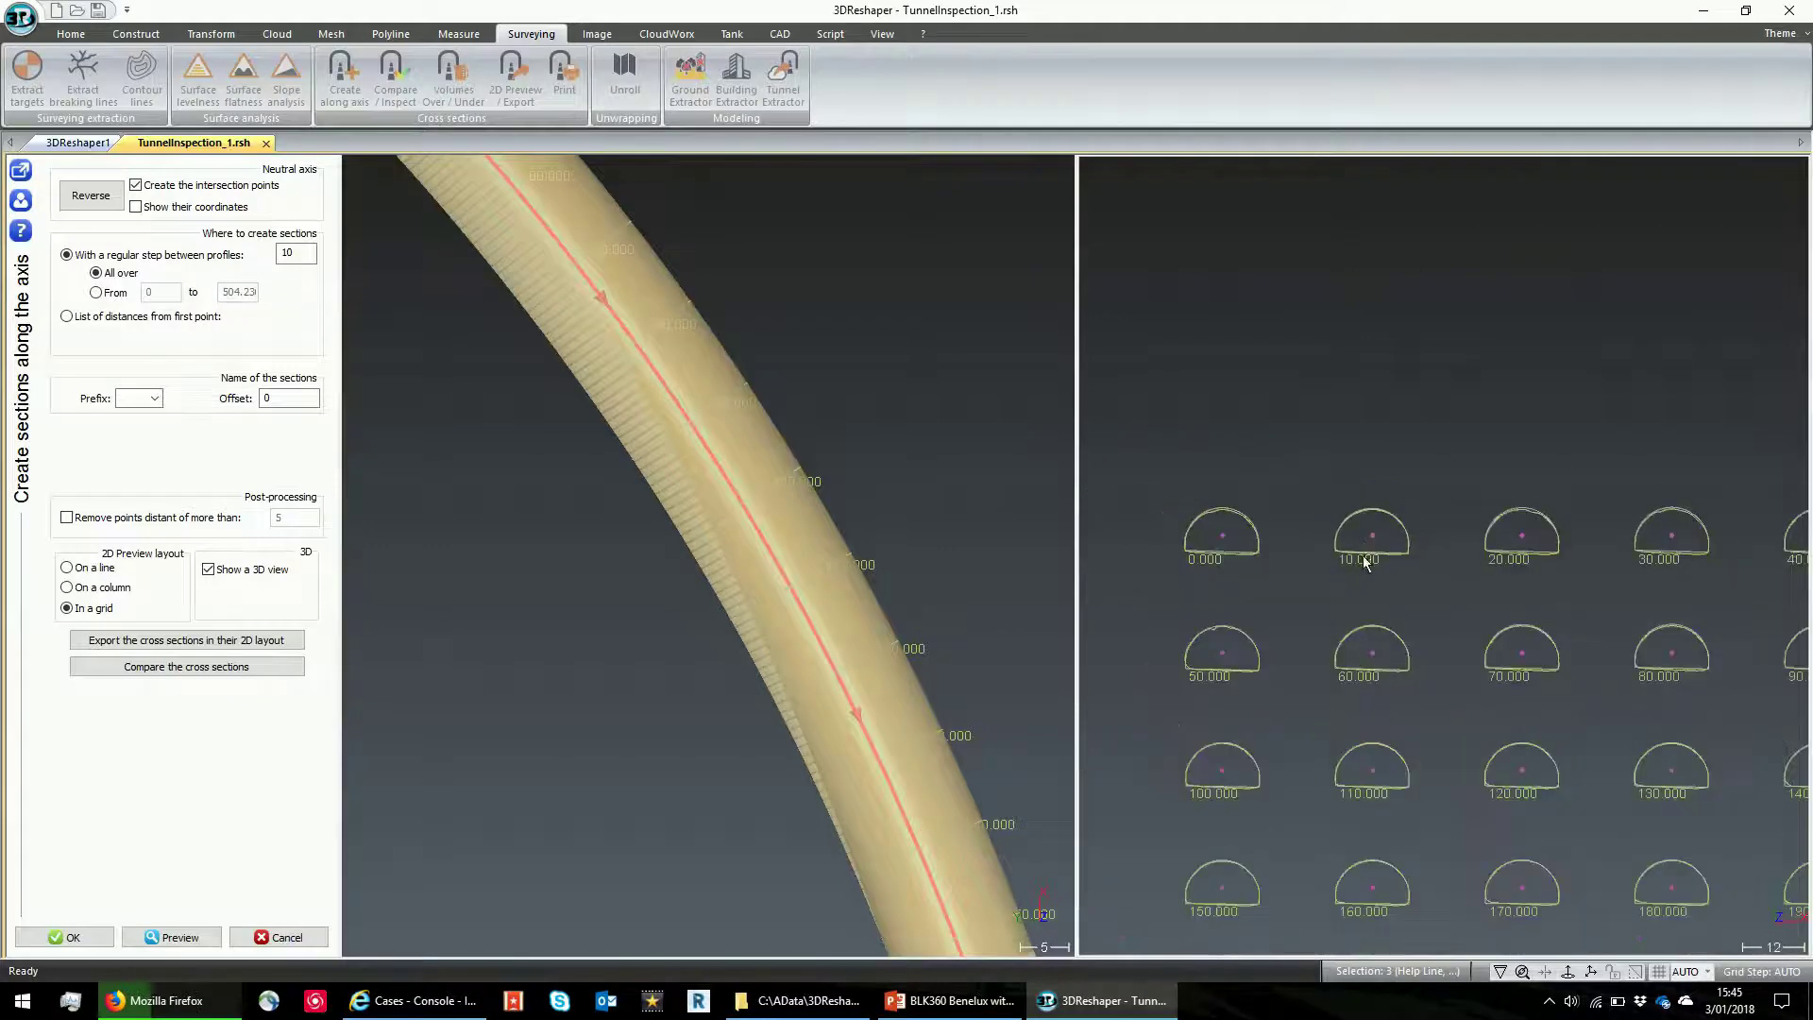
middle_drag(1378, 593, 1367, 436)
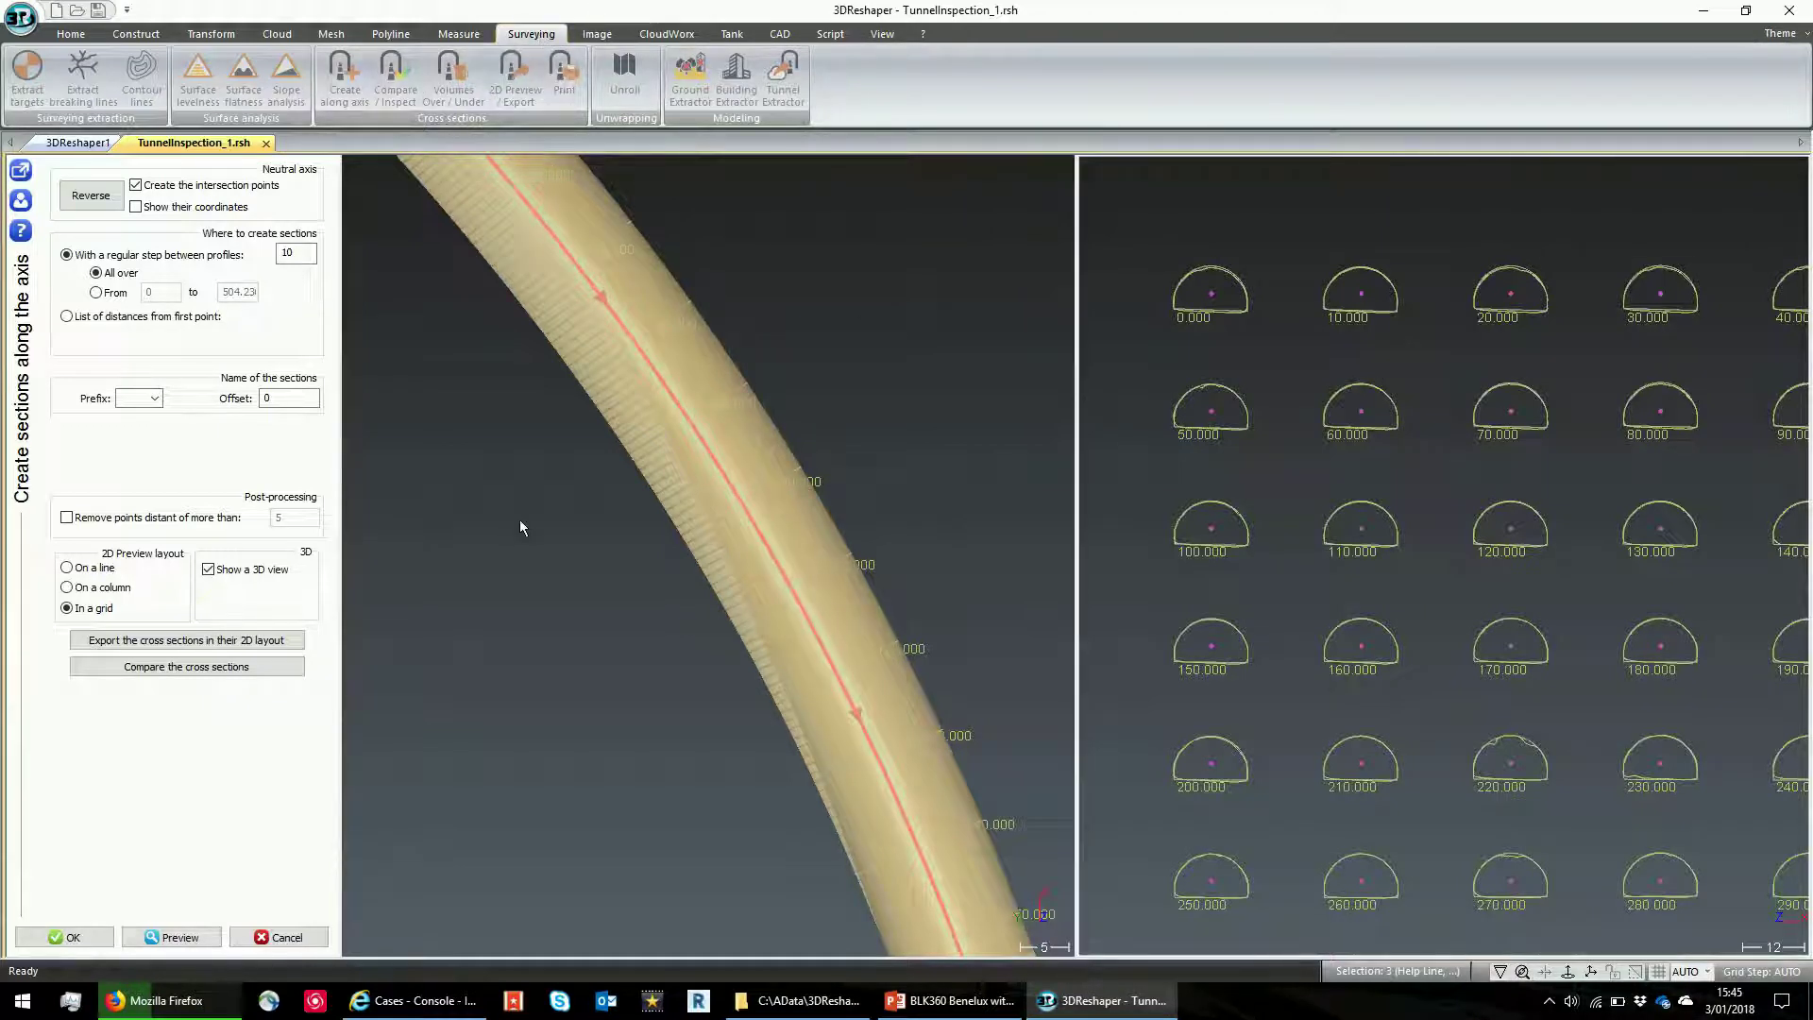
- Compare the cross sections using Measured tunnel as reference, preview the deviations, and check those at section 170.000
click(177, 667)
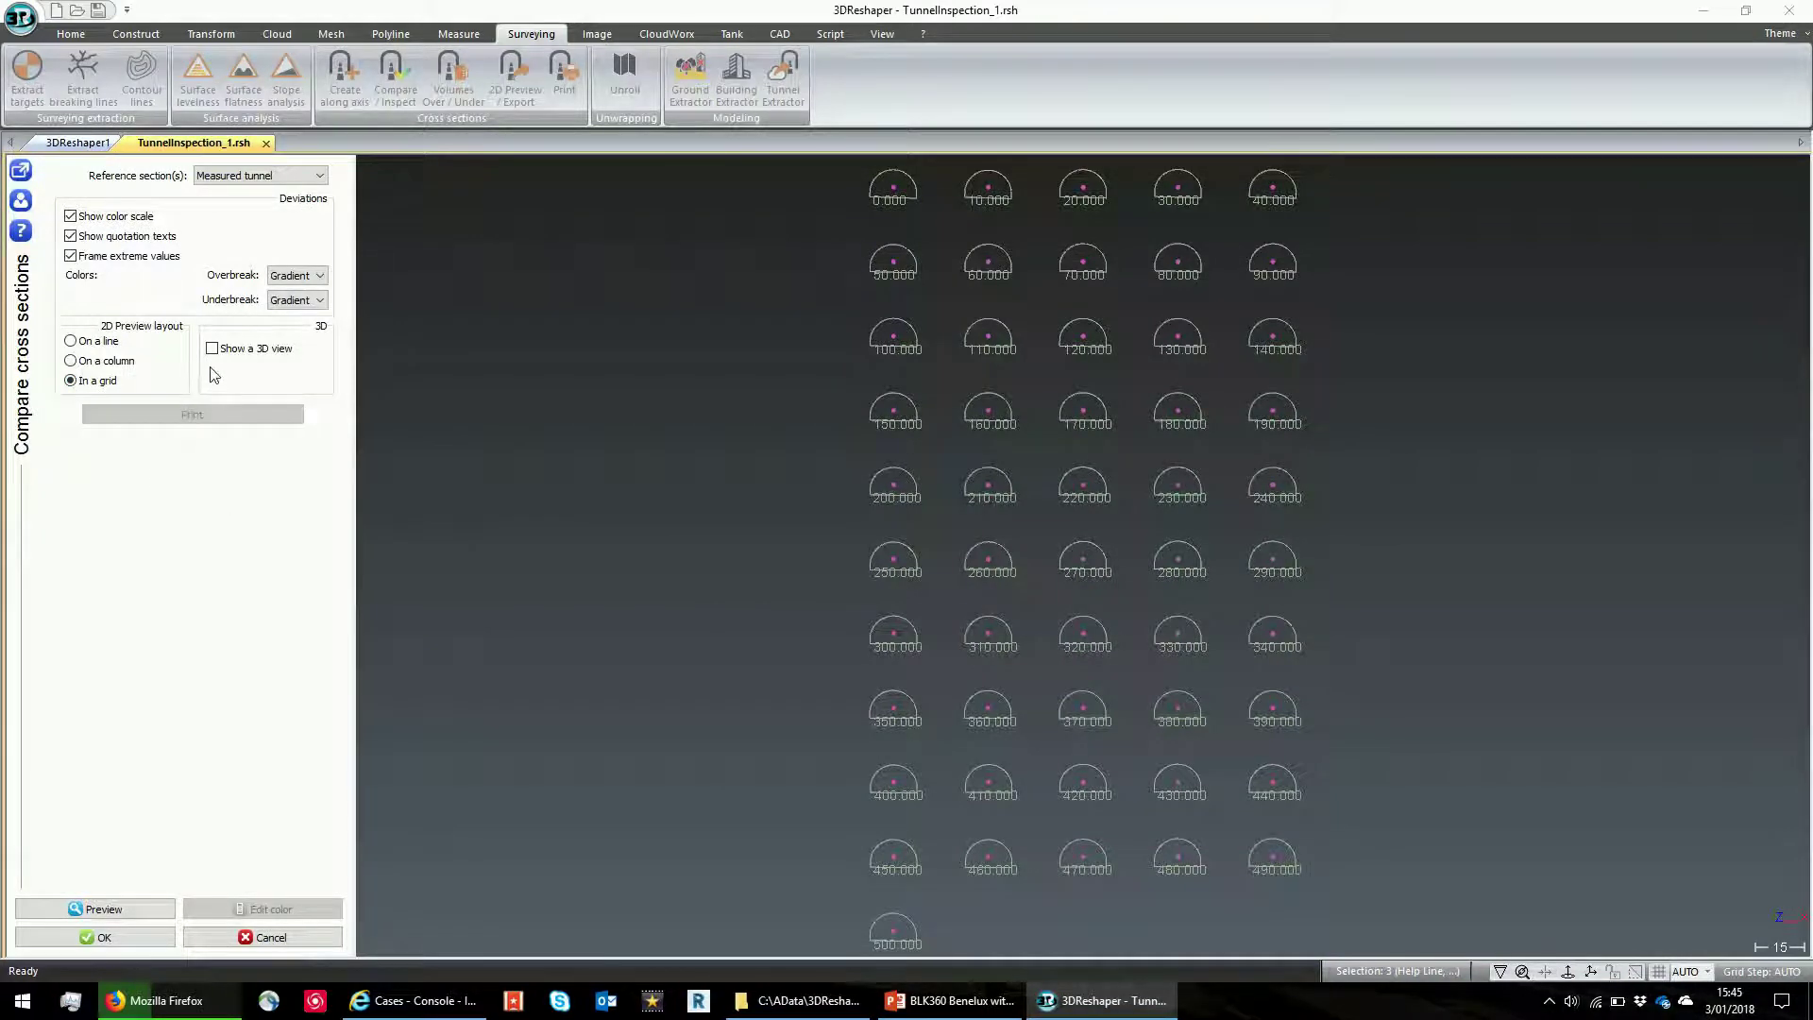
click(111, 910)
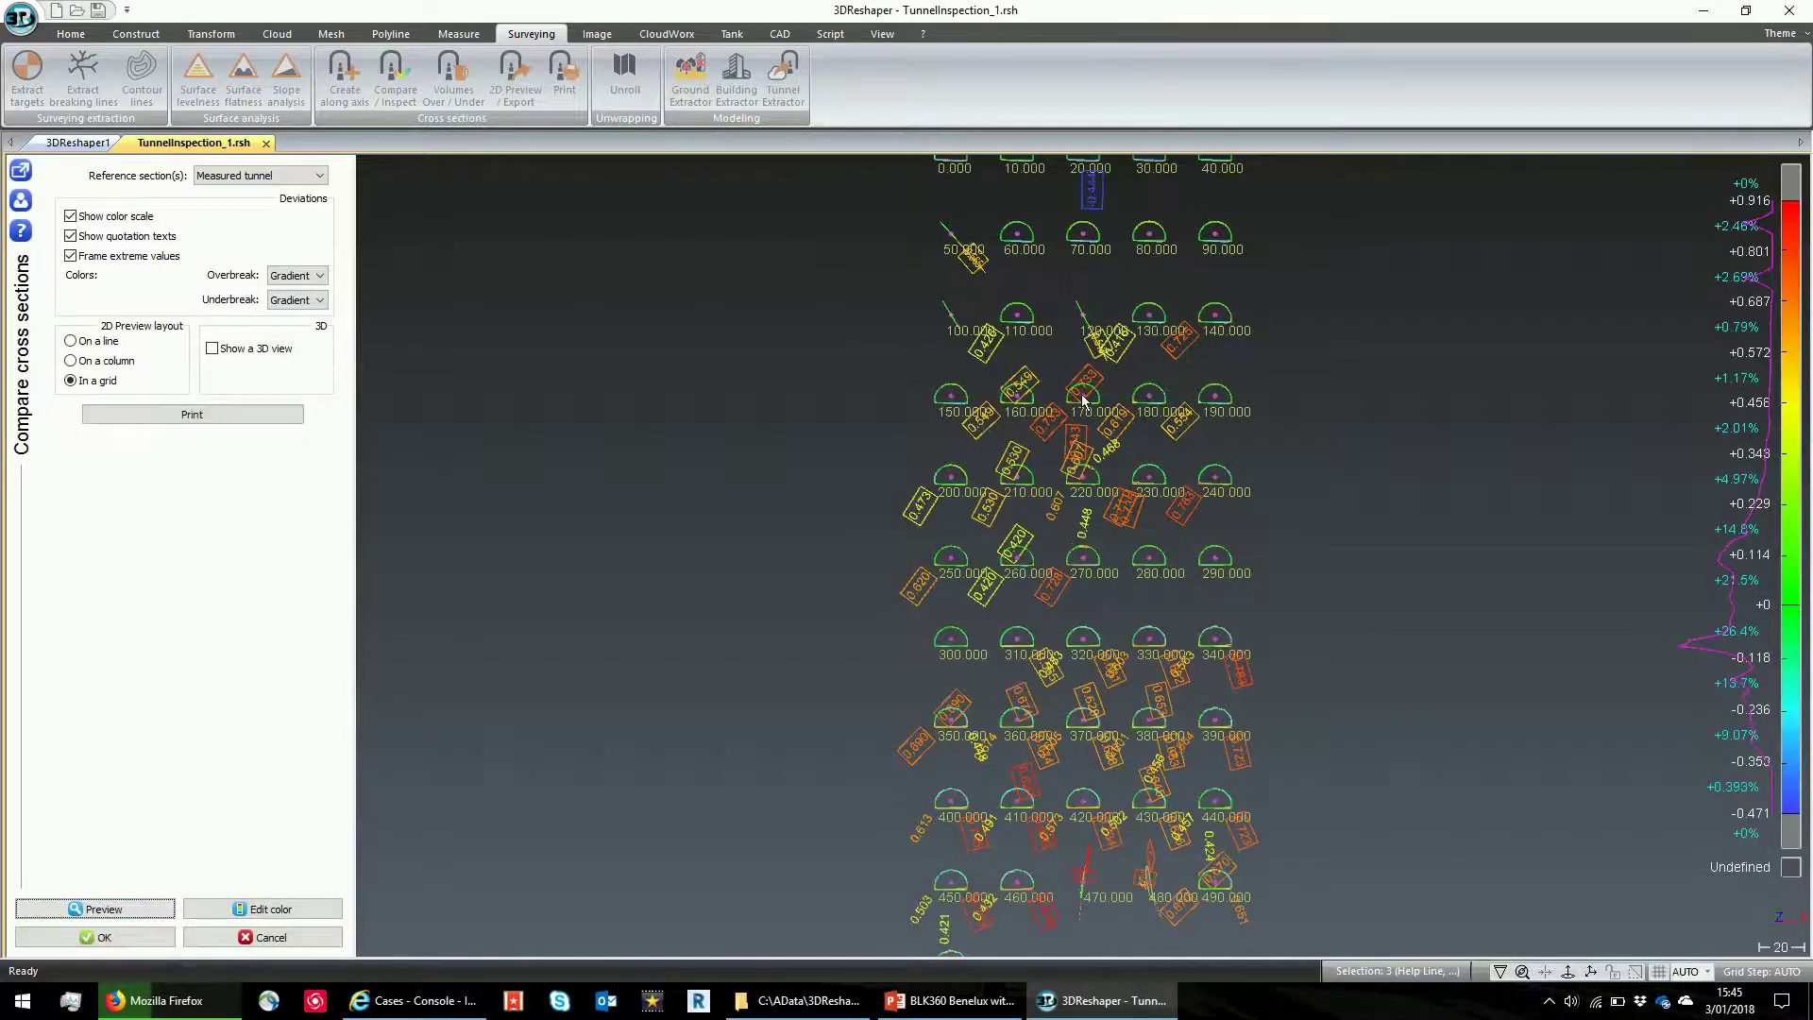
scroll(1082, 401, up, 10)
scroll(1078, 395, down, 3)
scroll(1011, 440, up, 3)
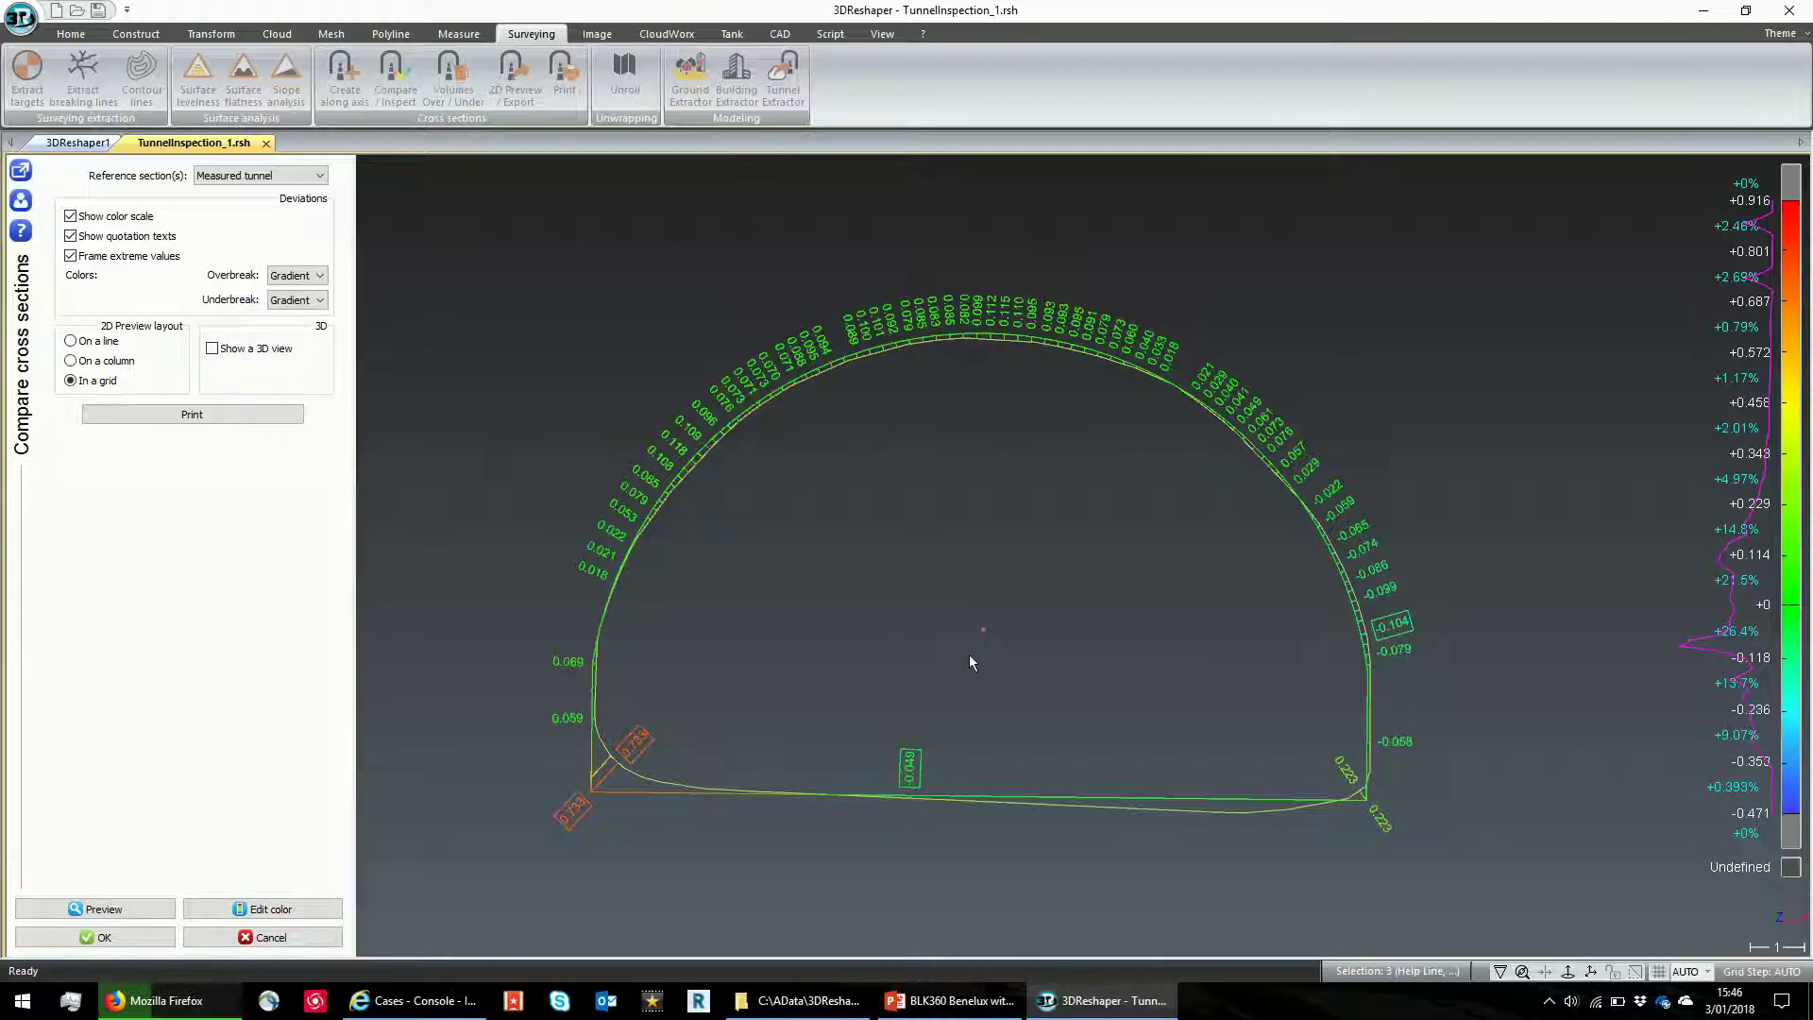
scroll(965, 605, down, 6)
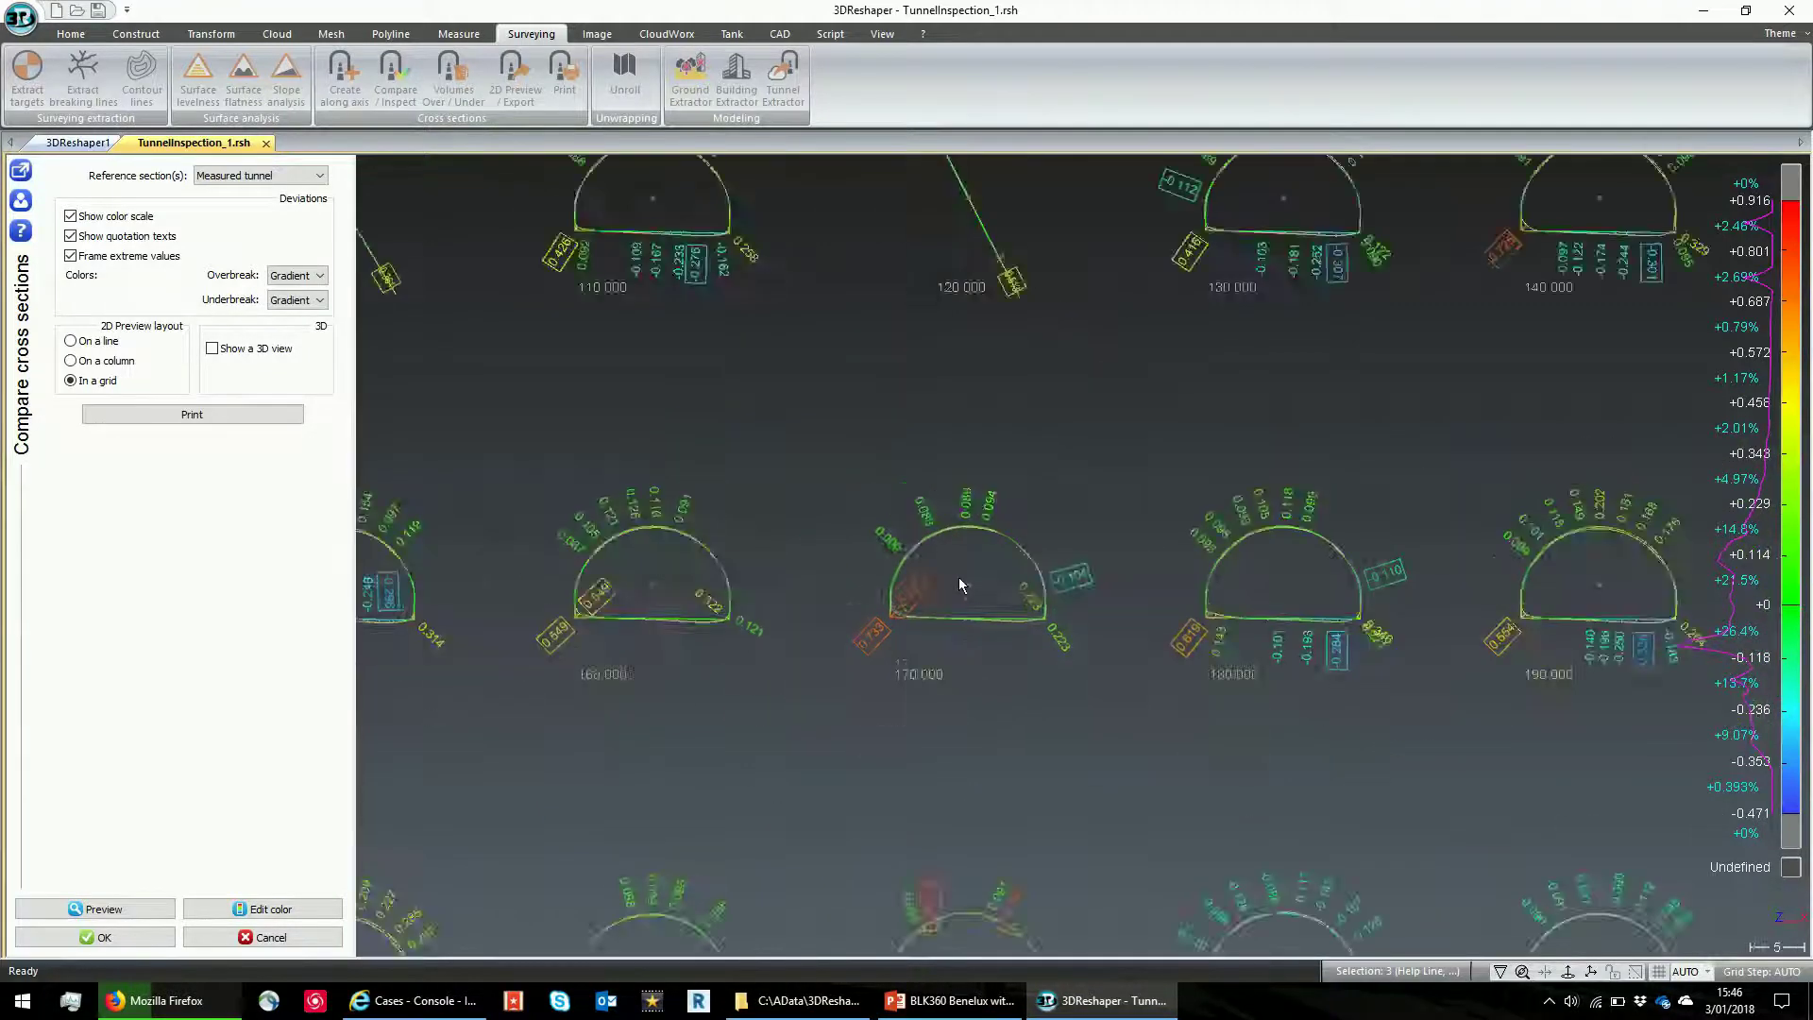
scroll(959, 583, down, 3)
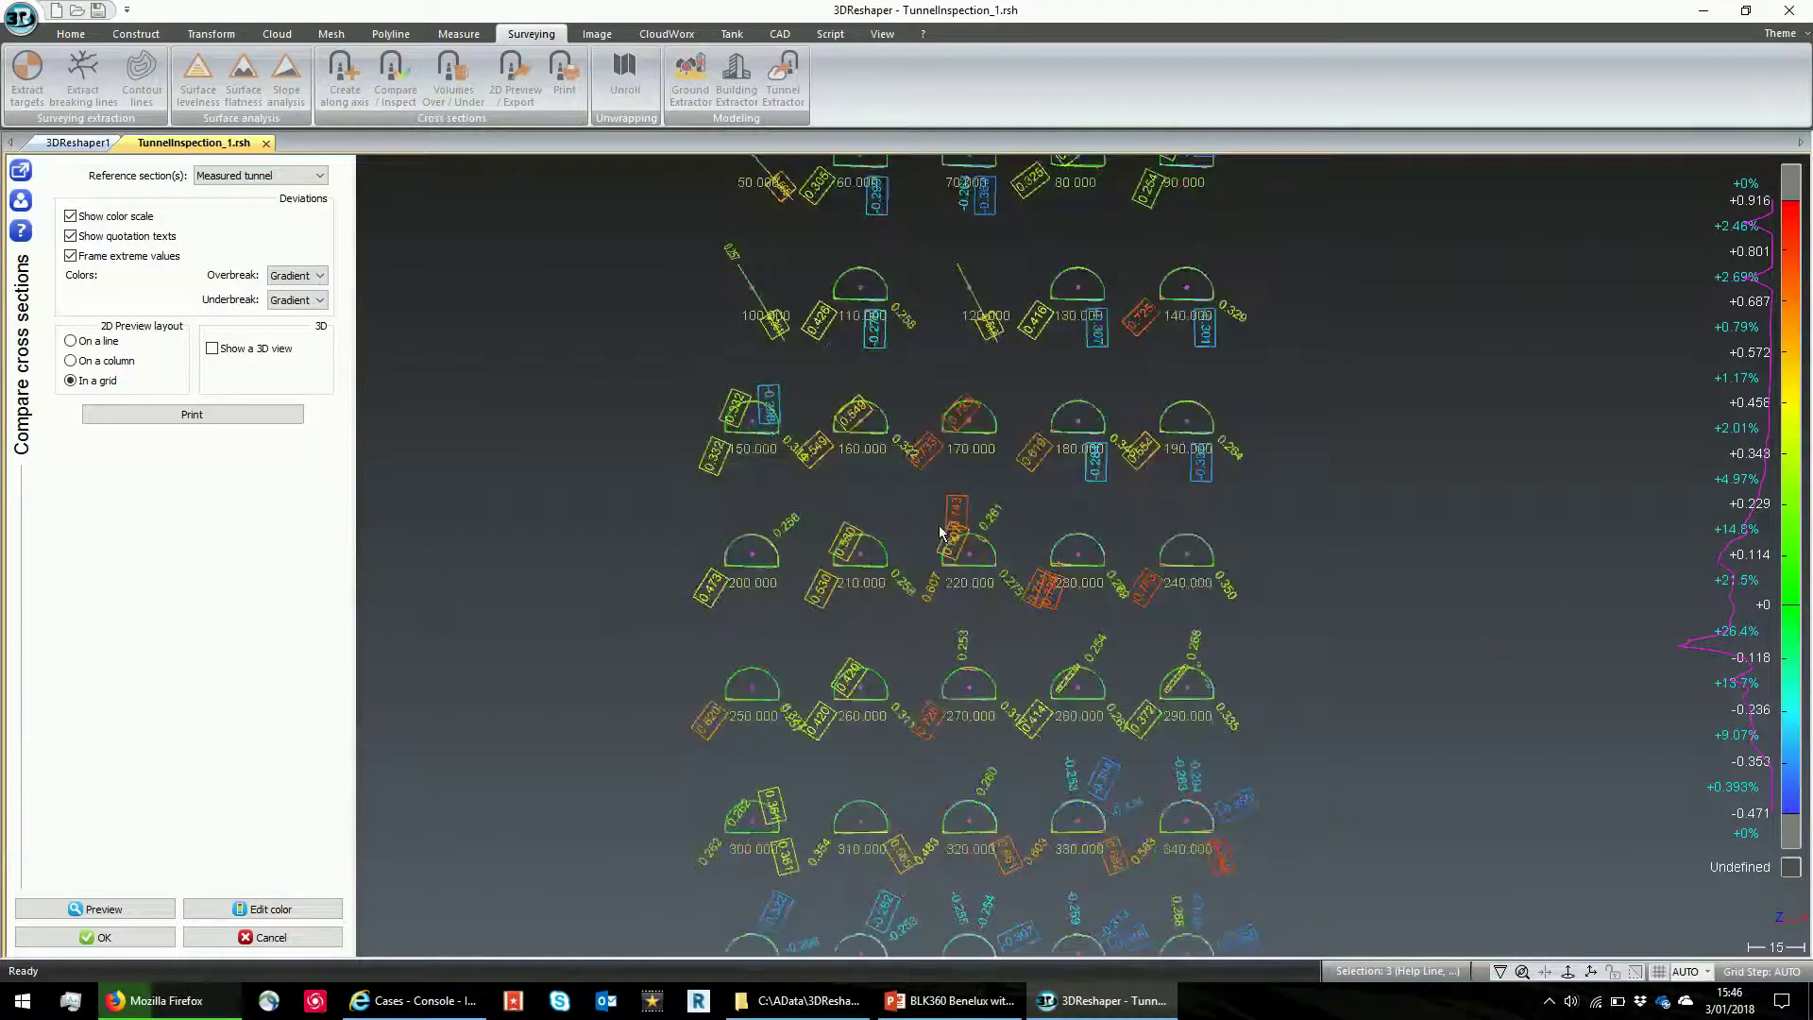
- Set up a print report of all cross sections with data unit m, and preview it with the default print setup
click(188, 418)
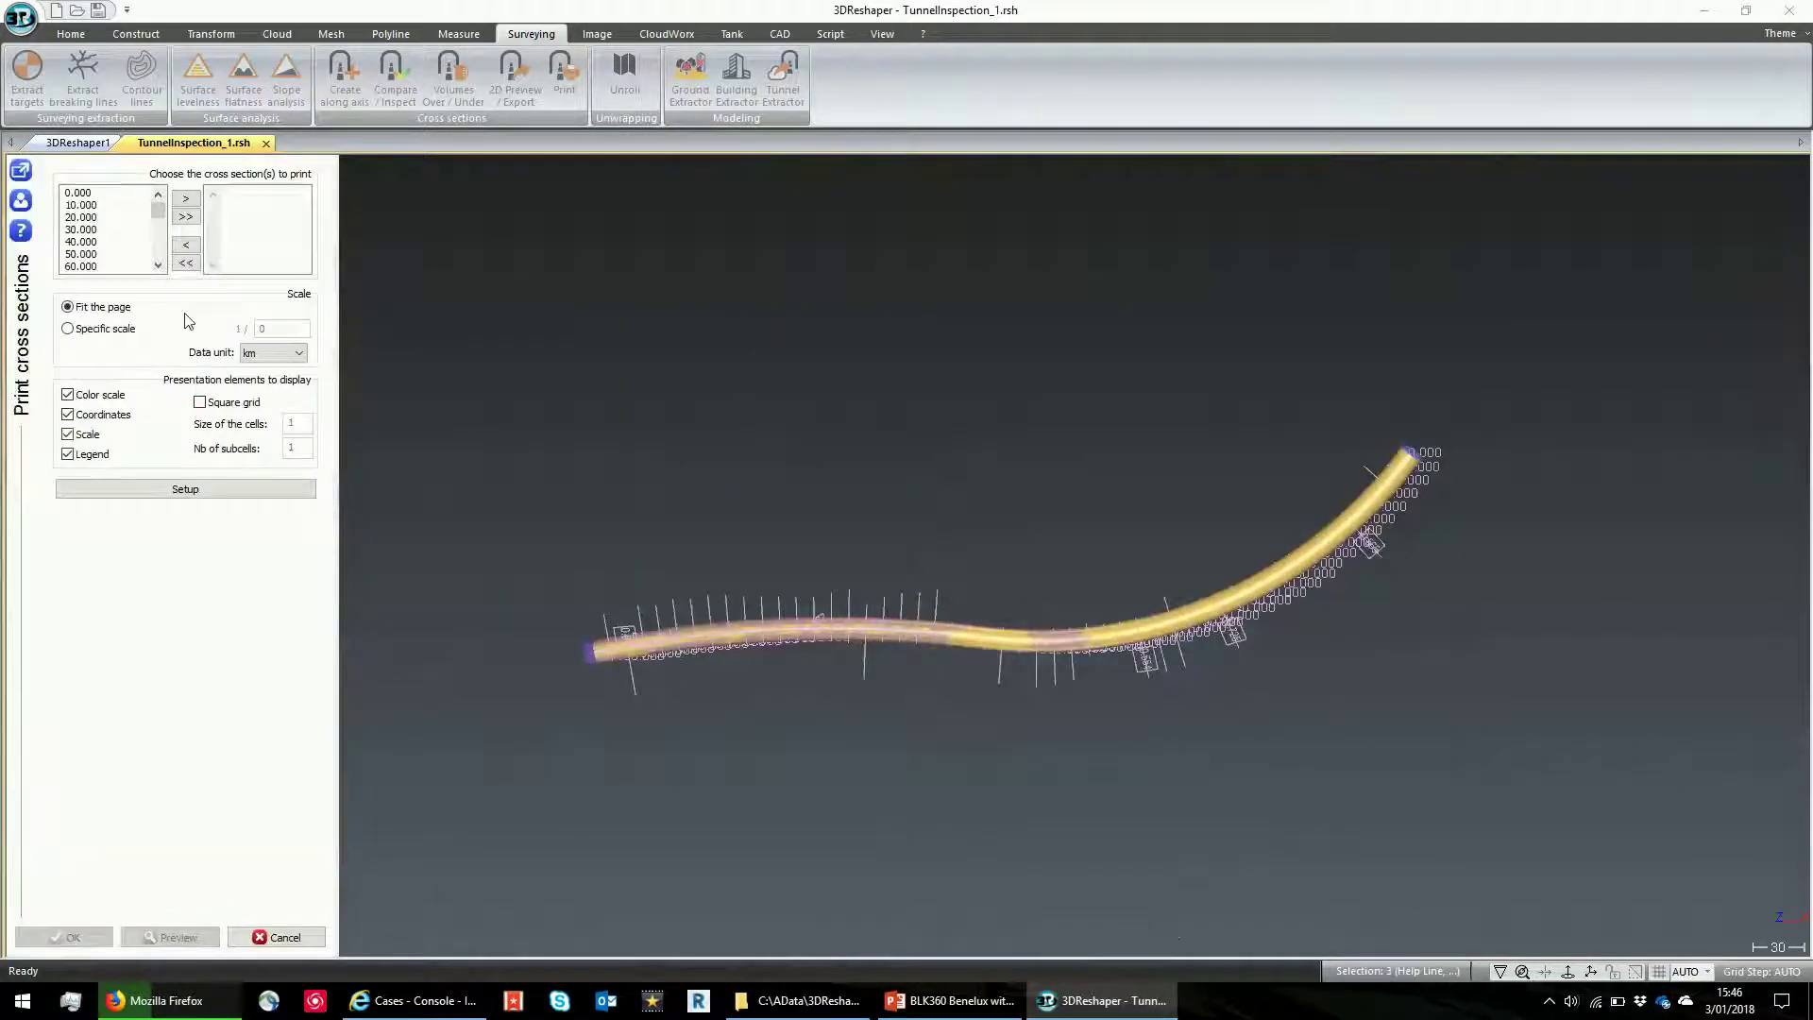
click(186, 217)
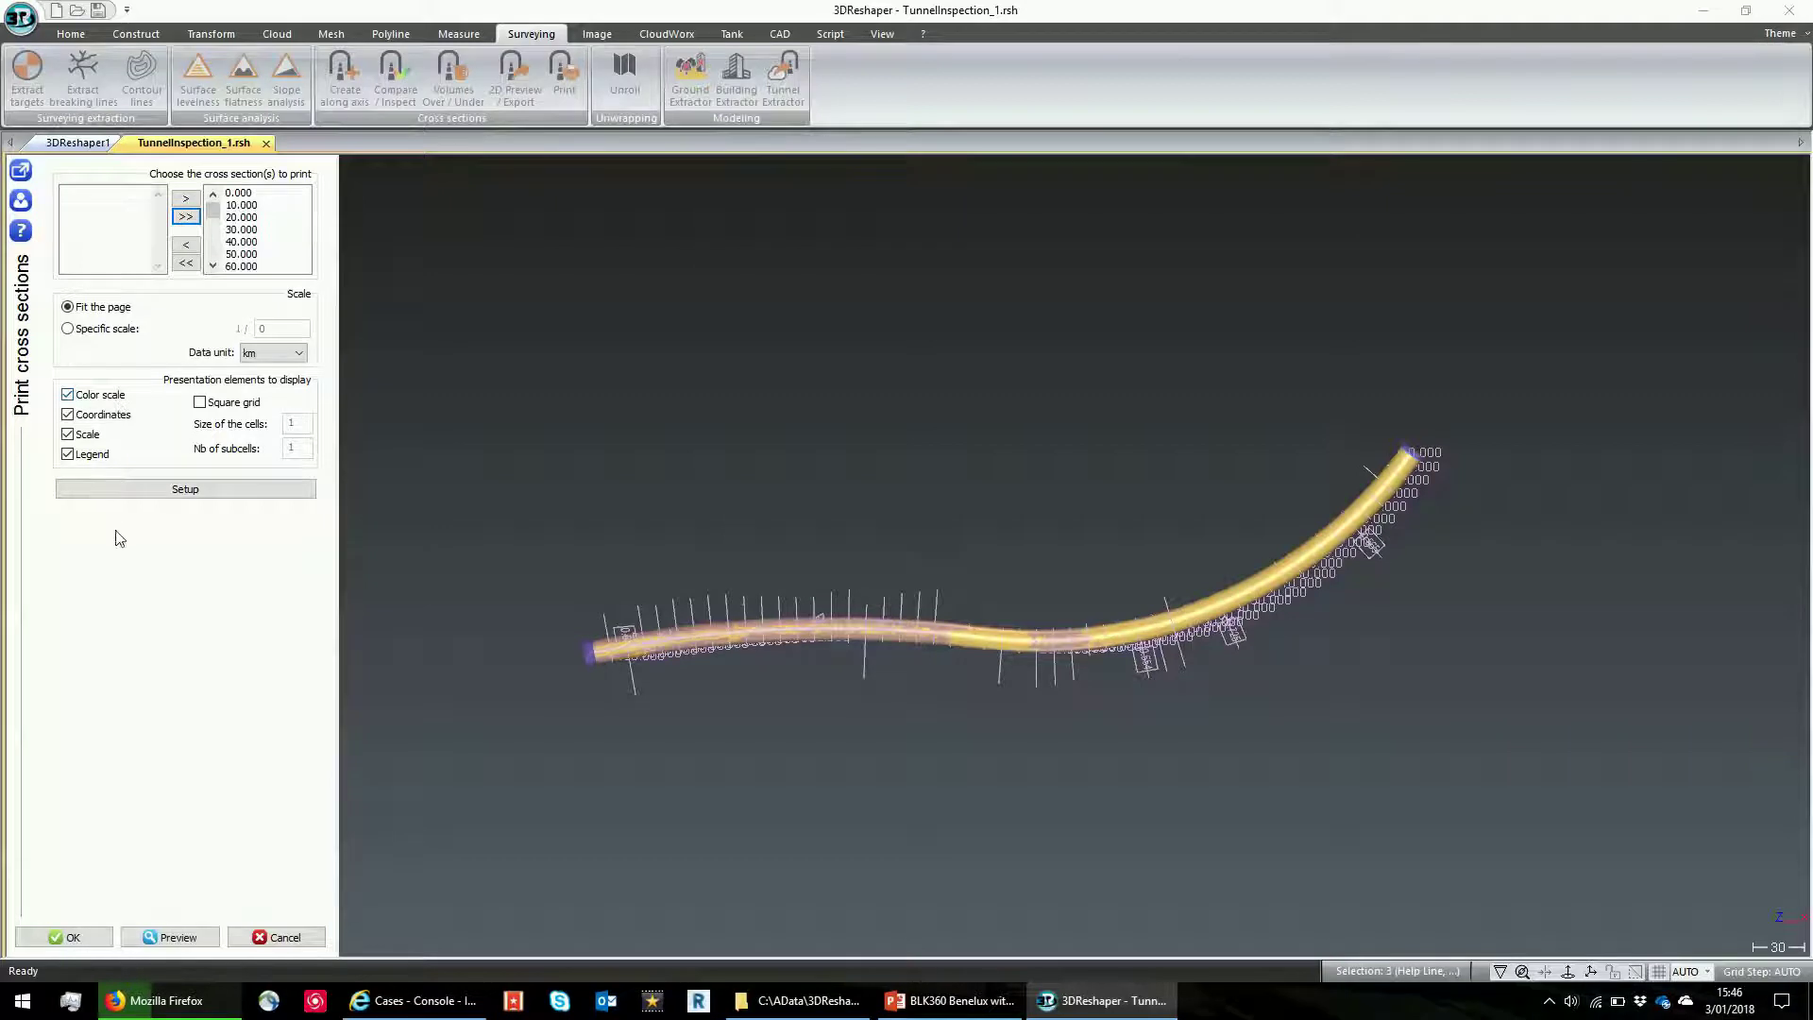
click(271, 353)
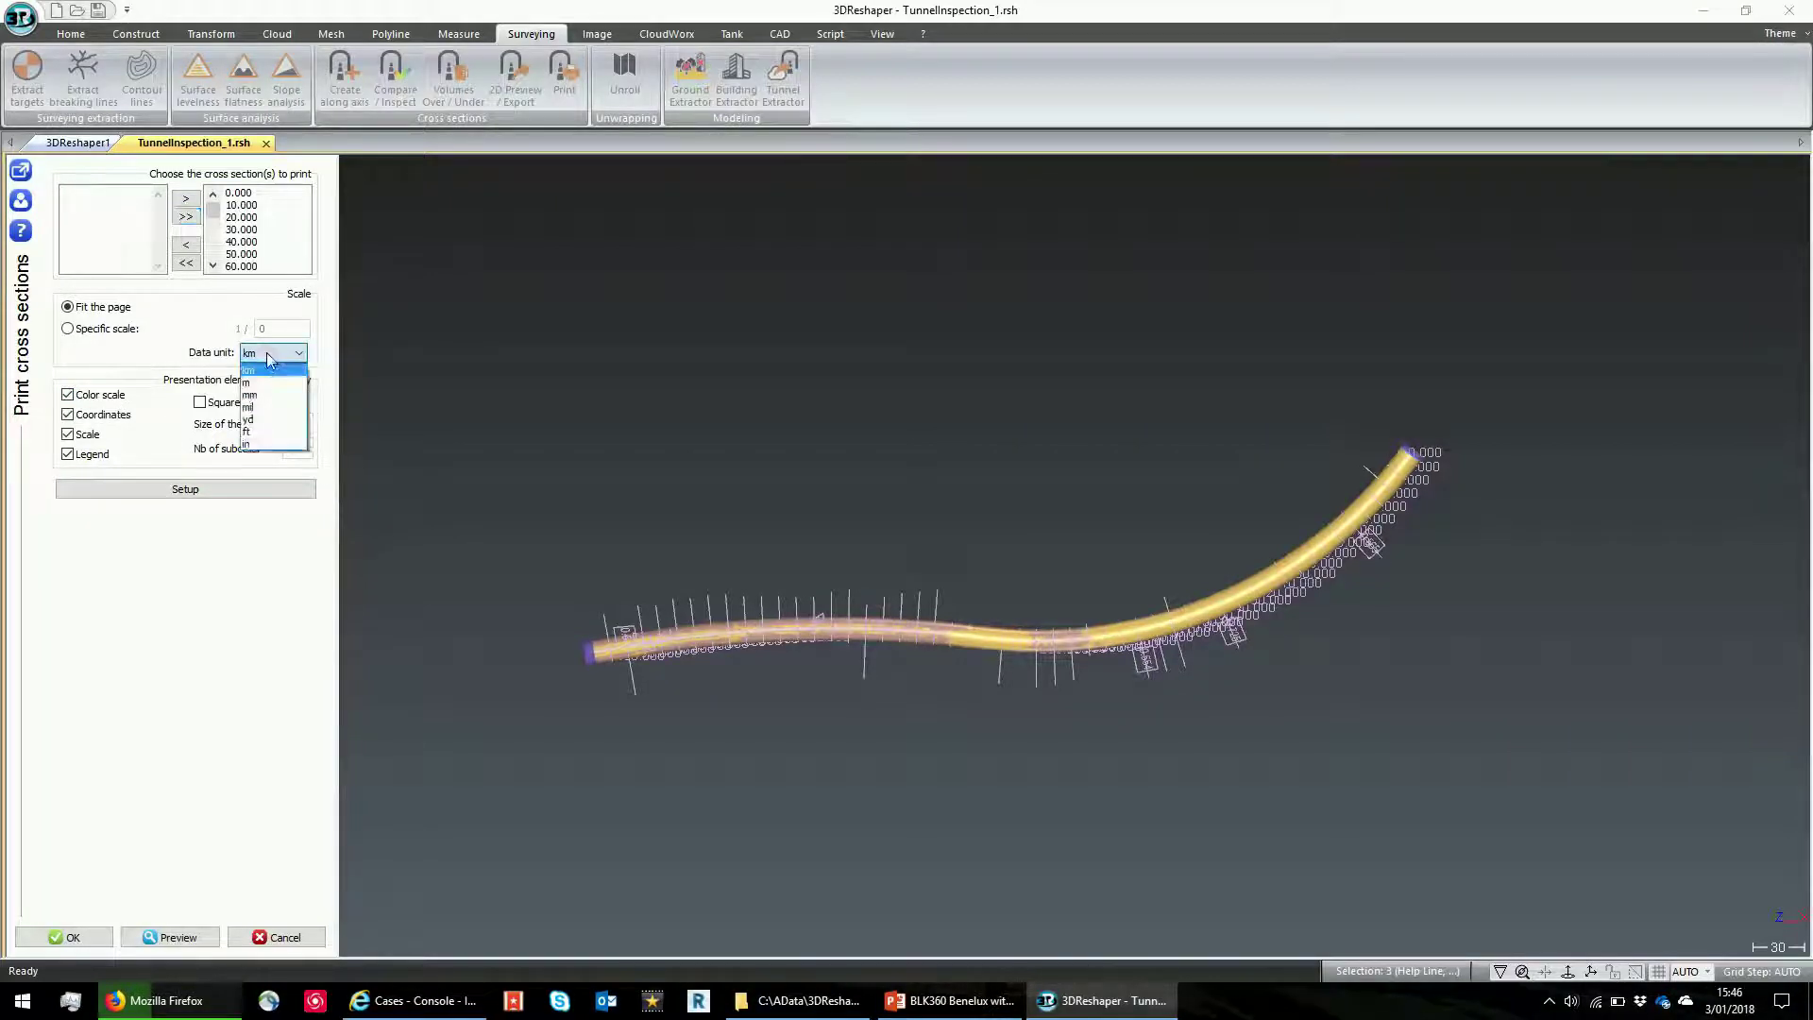
click(259, 386)
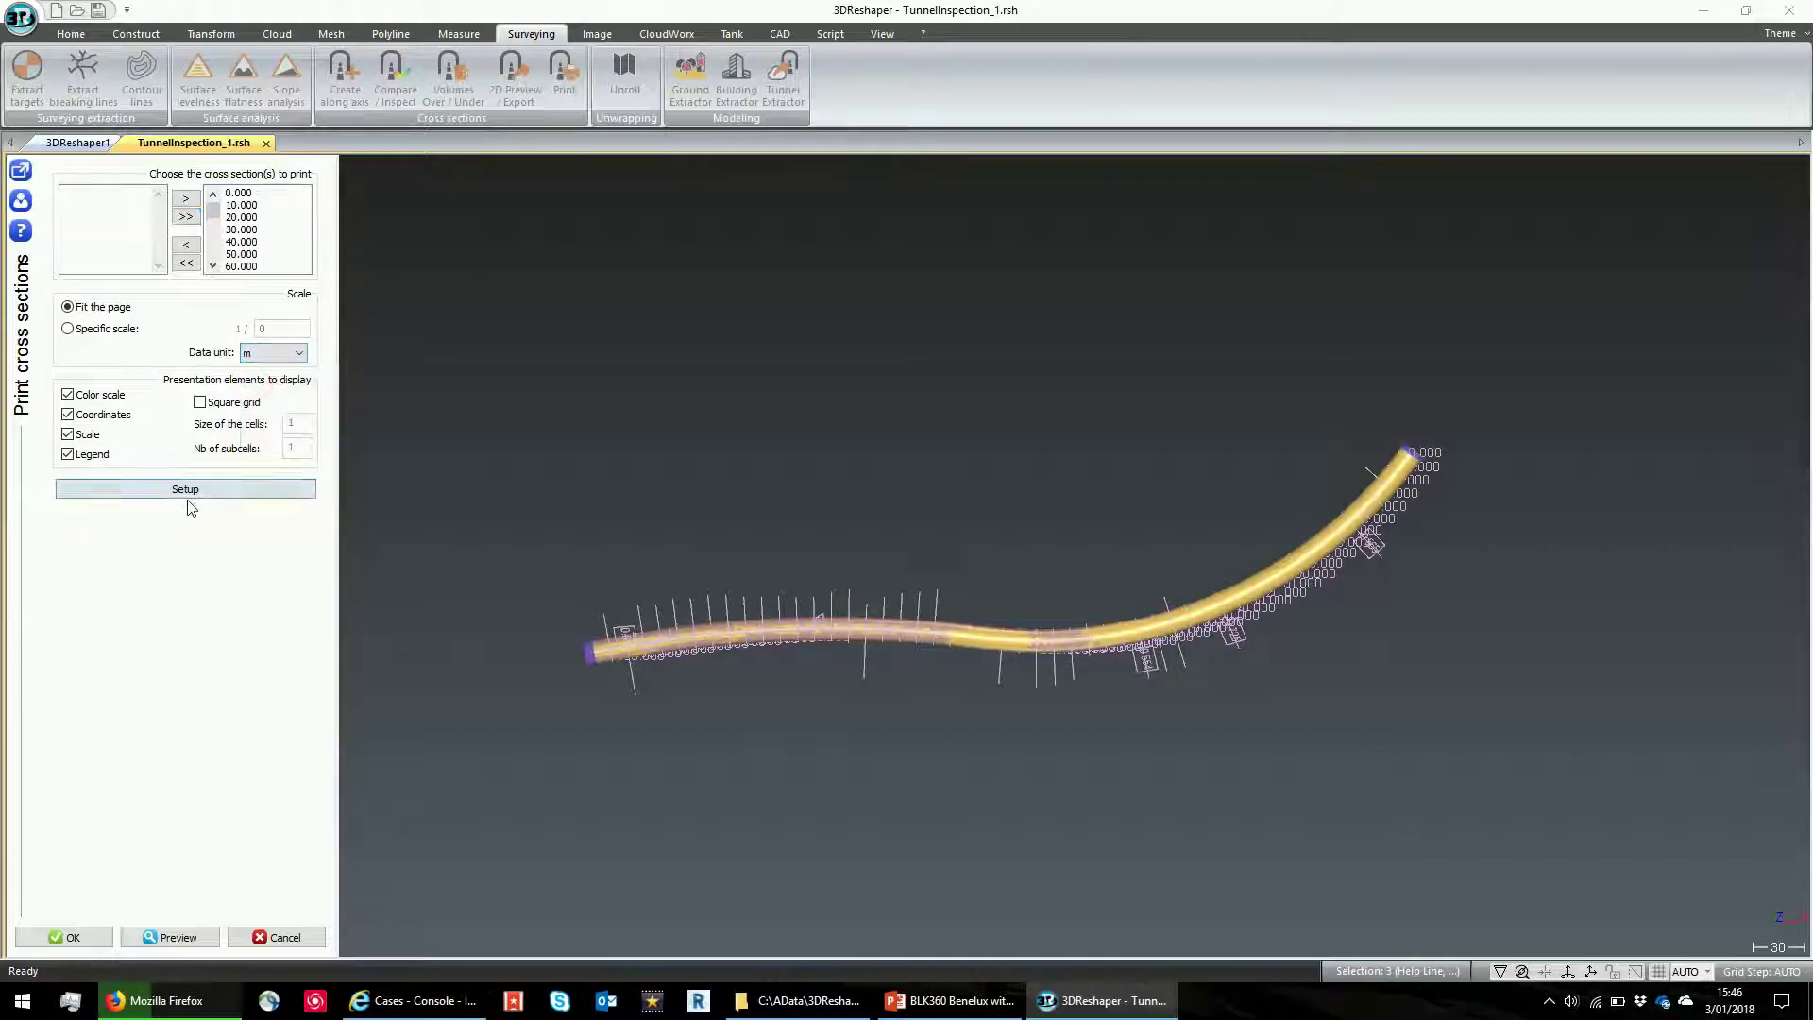
click(178, 937)
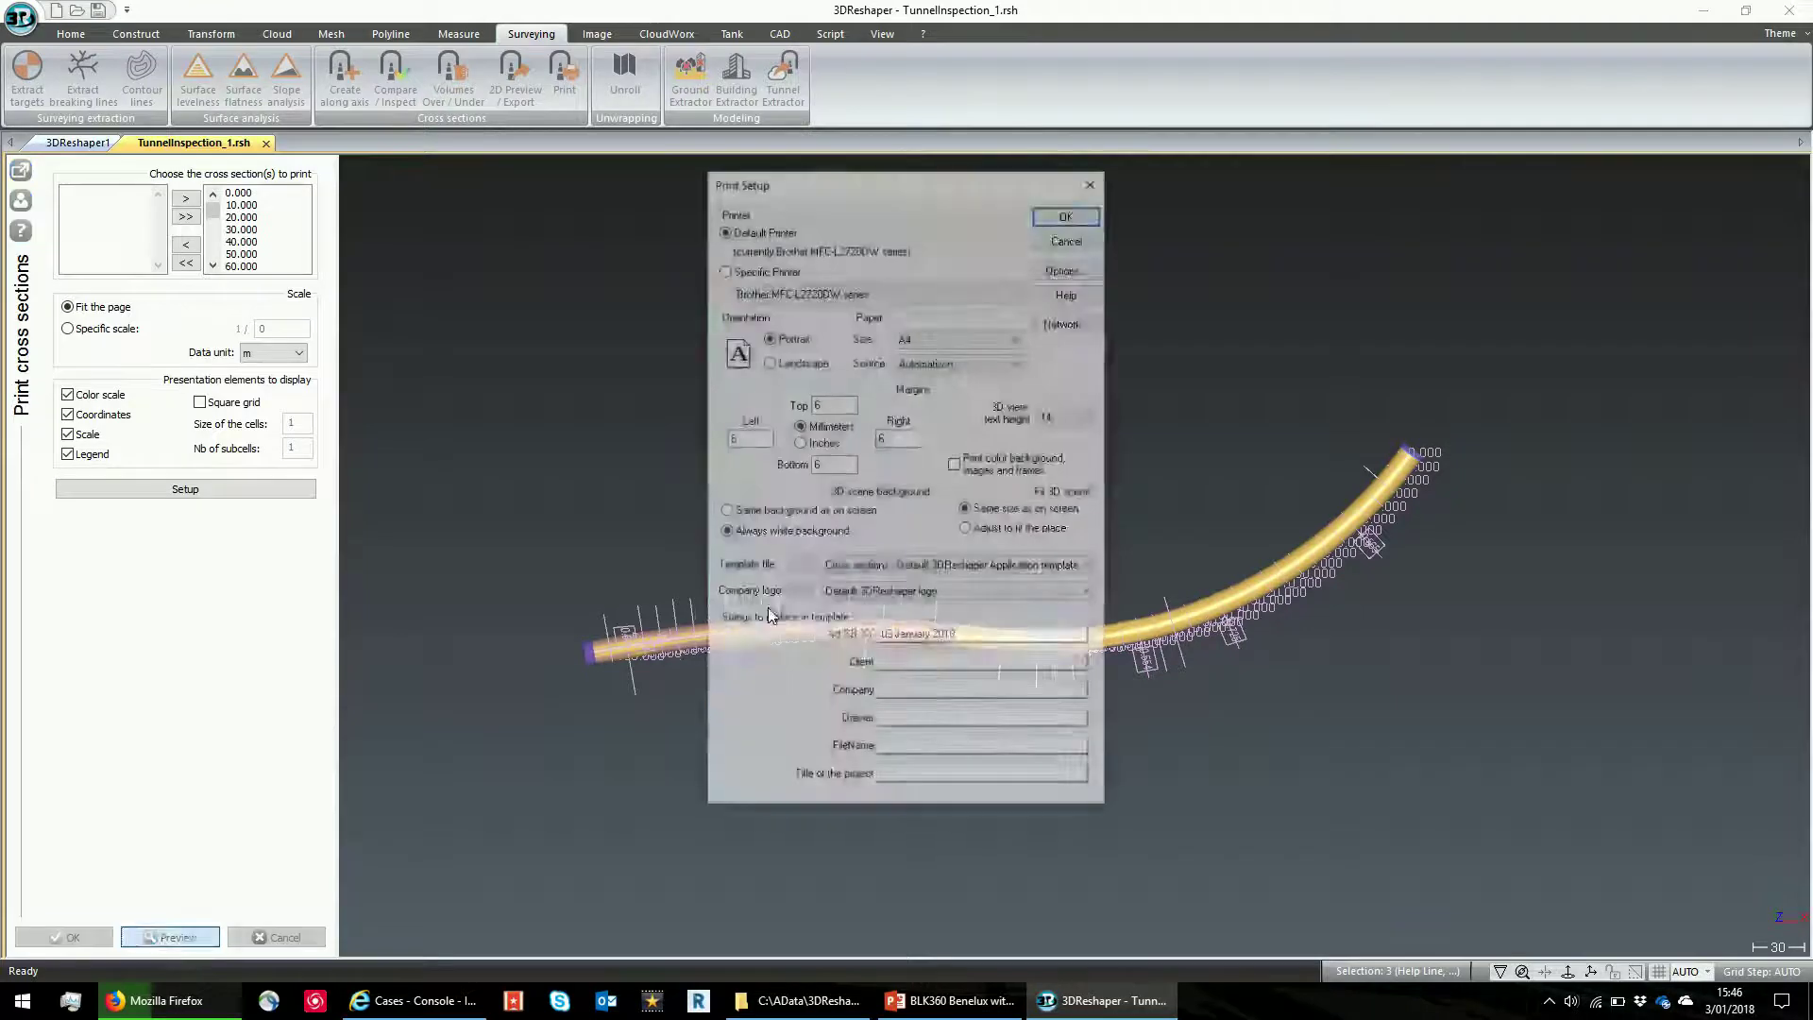
click(1067, 216)
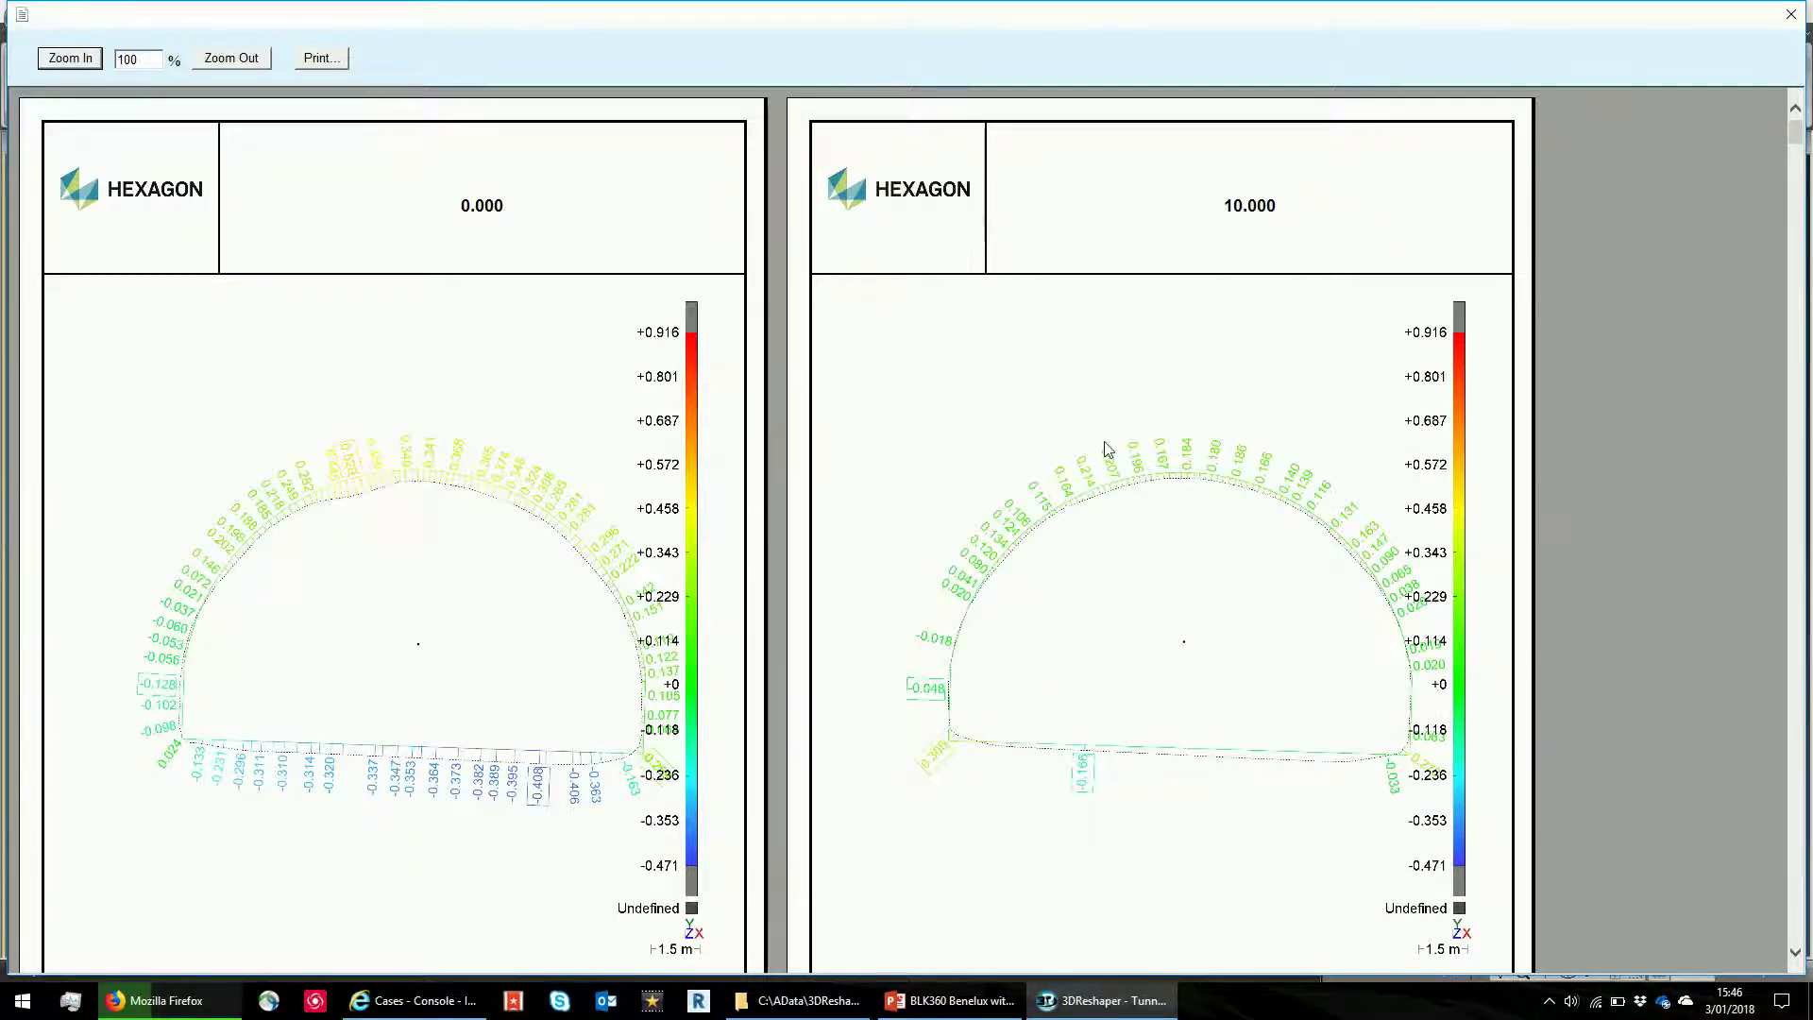
- Review the report pages for the deviations, legend, scale and point coordinates of the sections, and close the preview
scroll(1108, 446, down, 5)
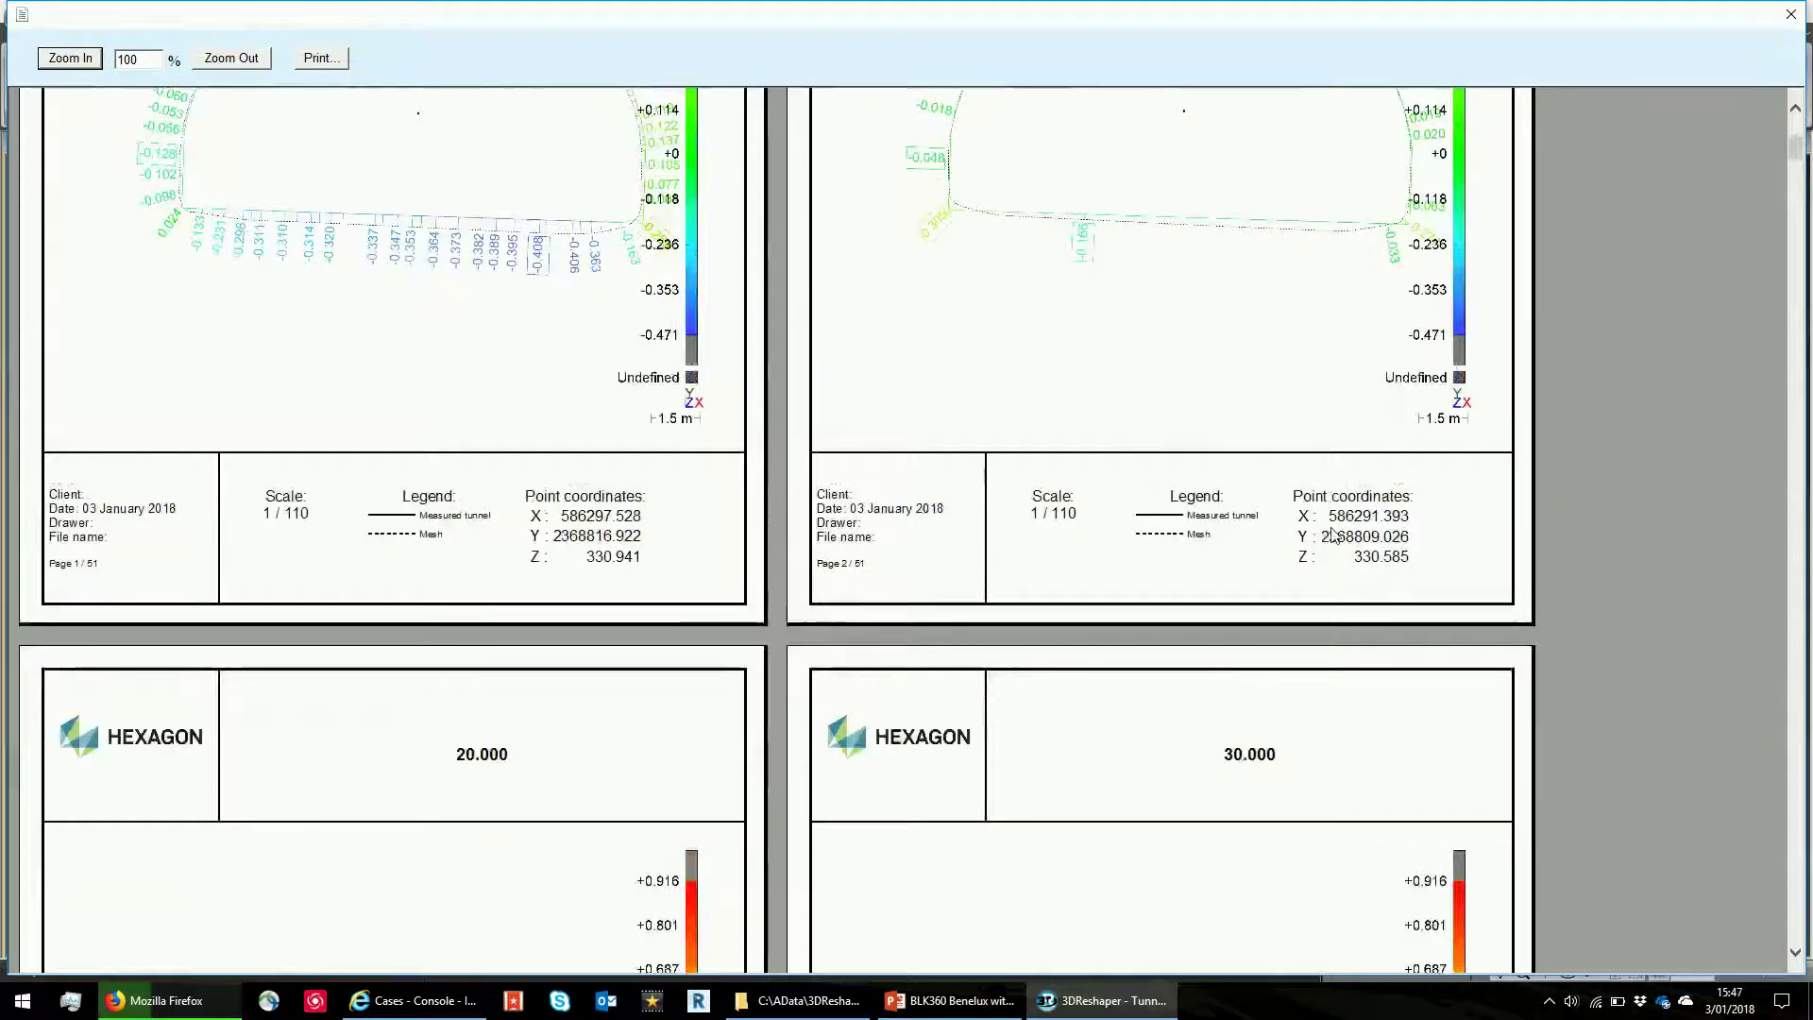
scroll(1170, 491, up, 1)
scroll(1209, 484, up, 2)
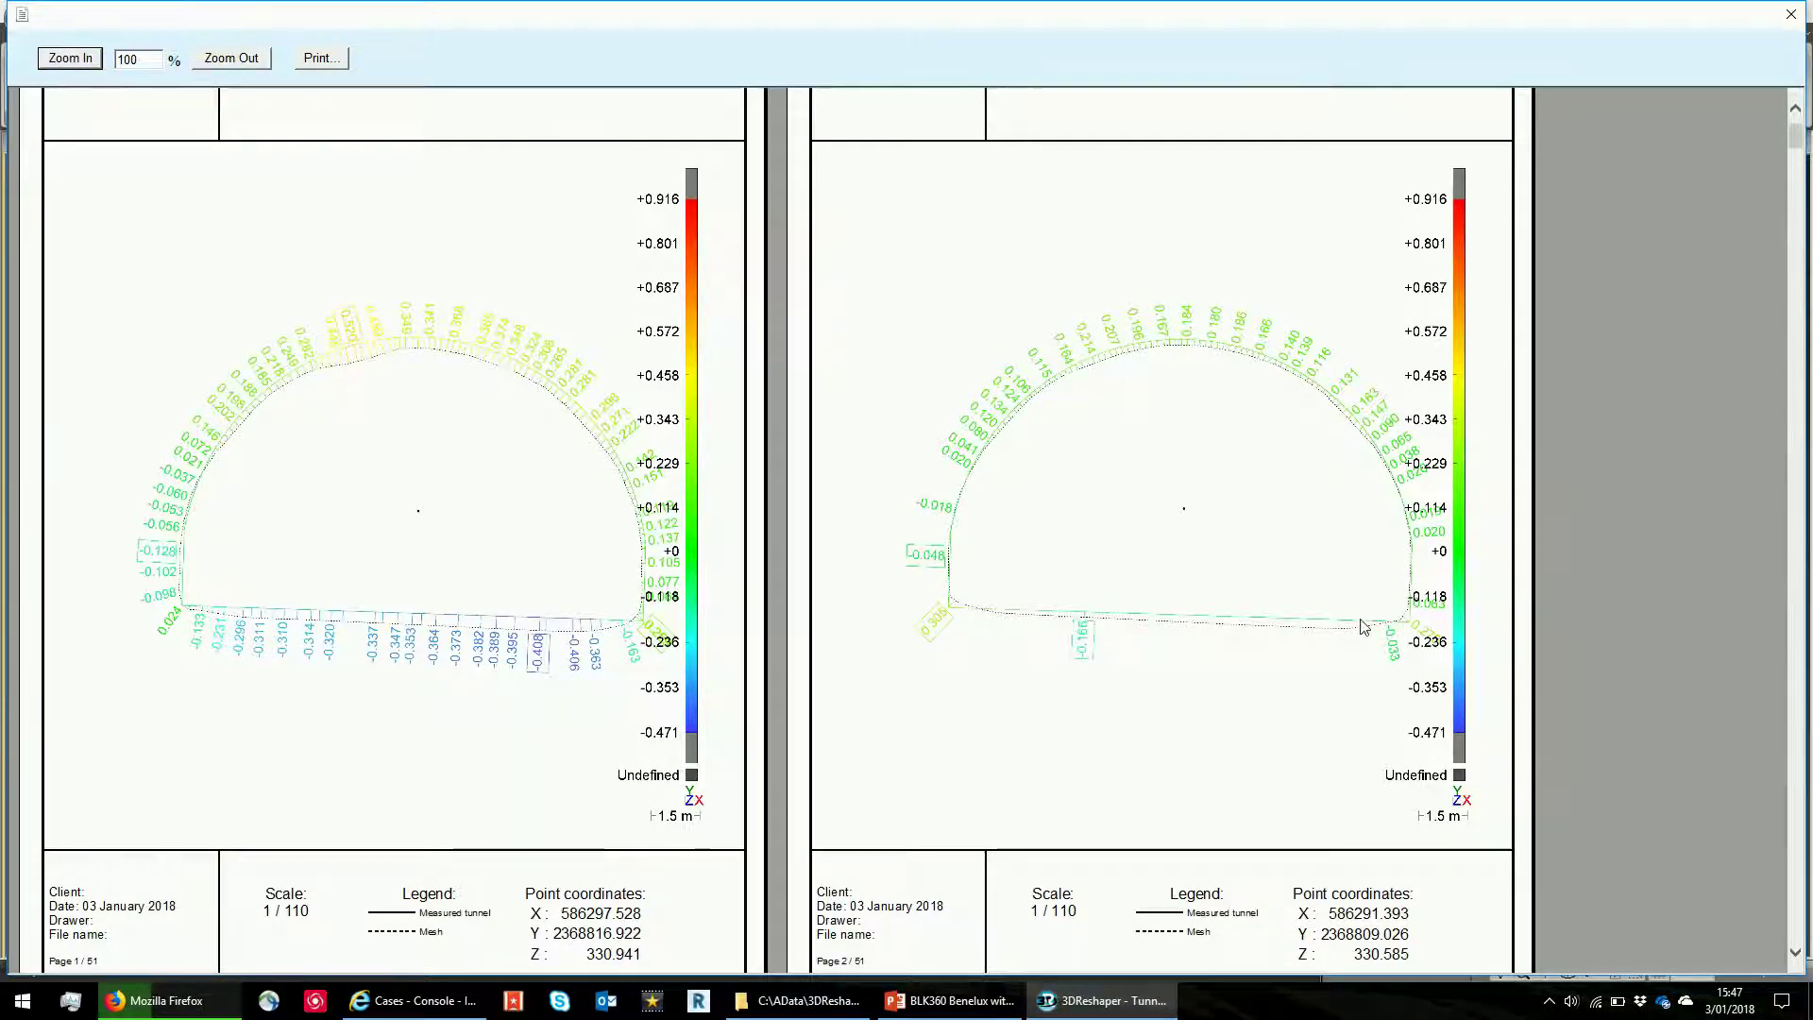
scroll(1205, 489, up, 3)
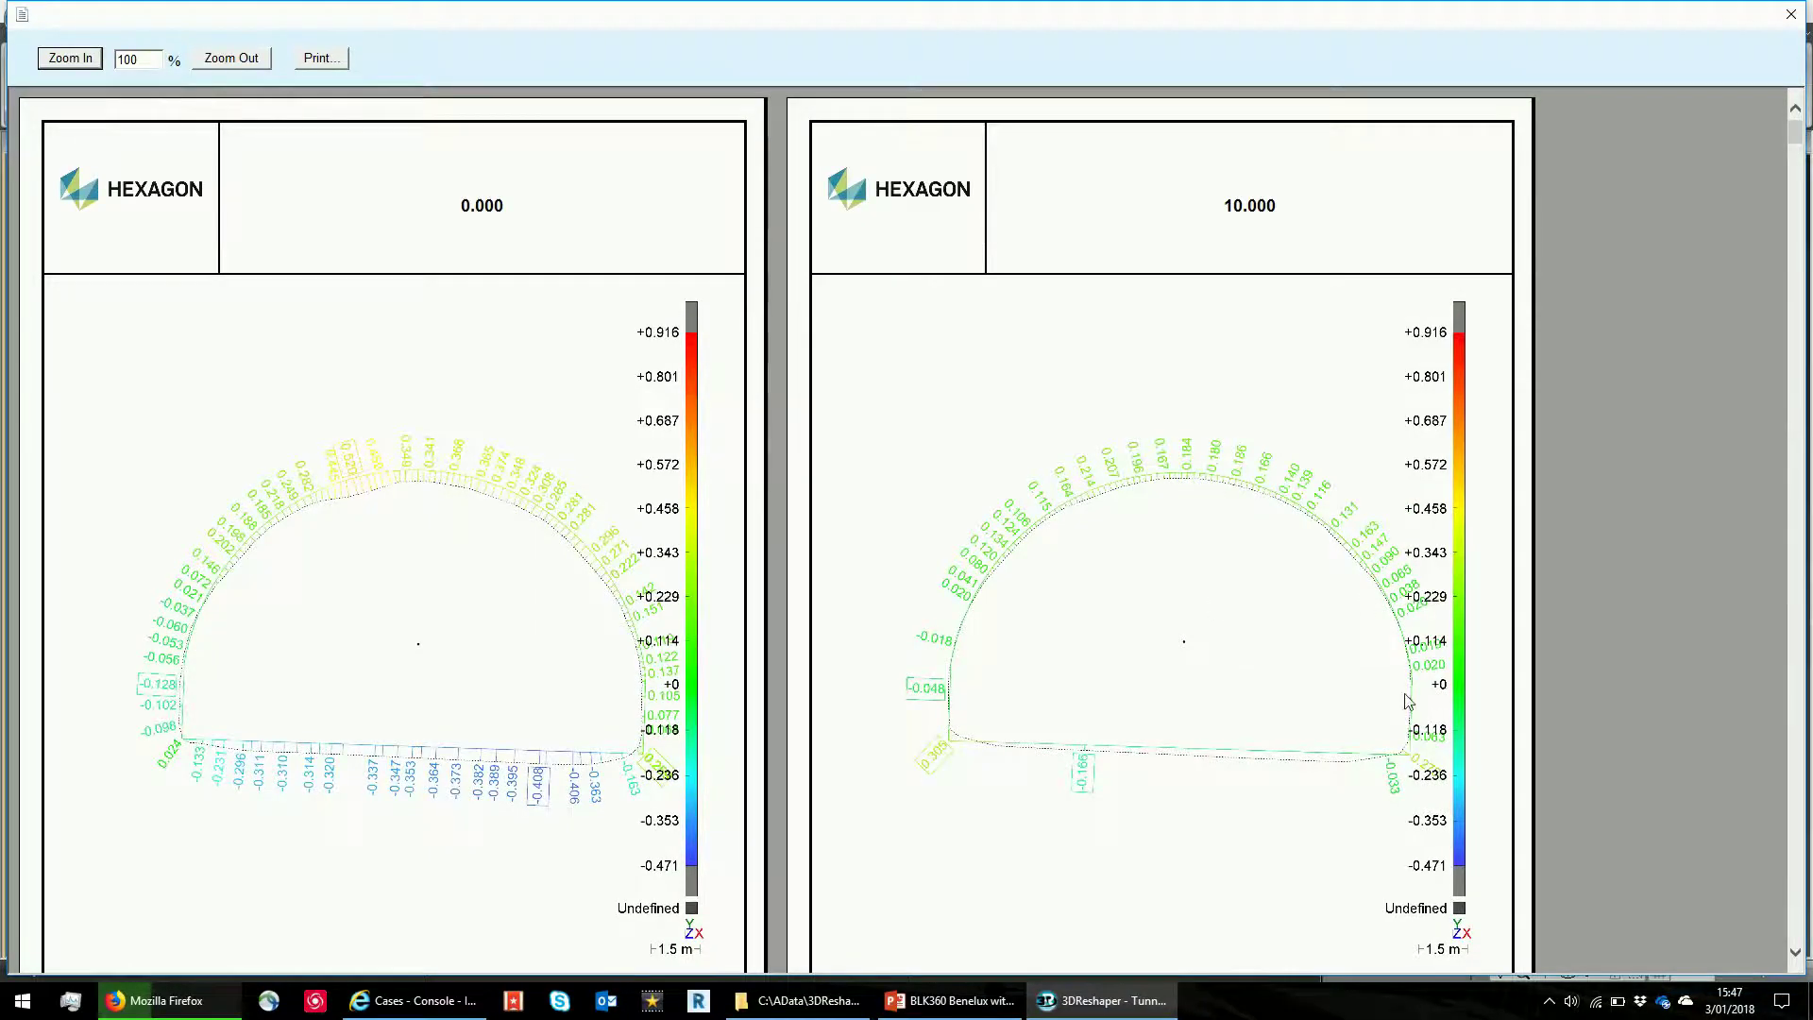
scroll(1186, 538, down, 15)
scroll(1185, 533, down, 15)
scroll(1181, 527, down, 10)
scroll(1182, 532, down, 15)
scroll(1184, 534, down, 15)
scroll(1183, 530, down, 7)
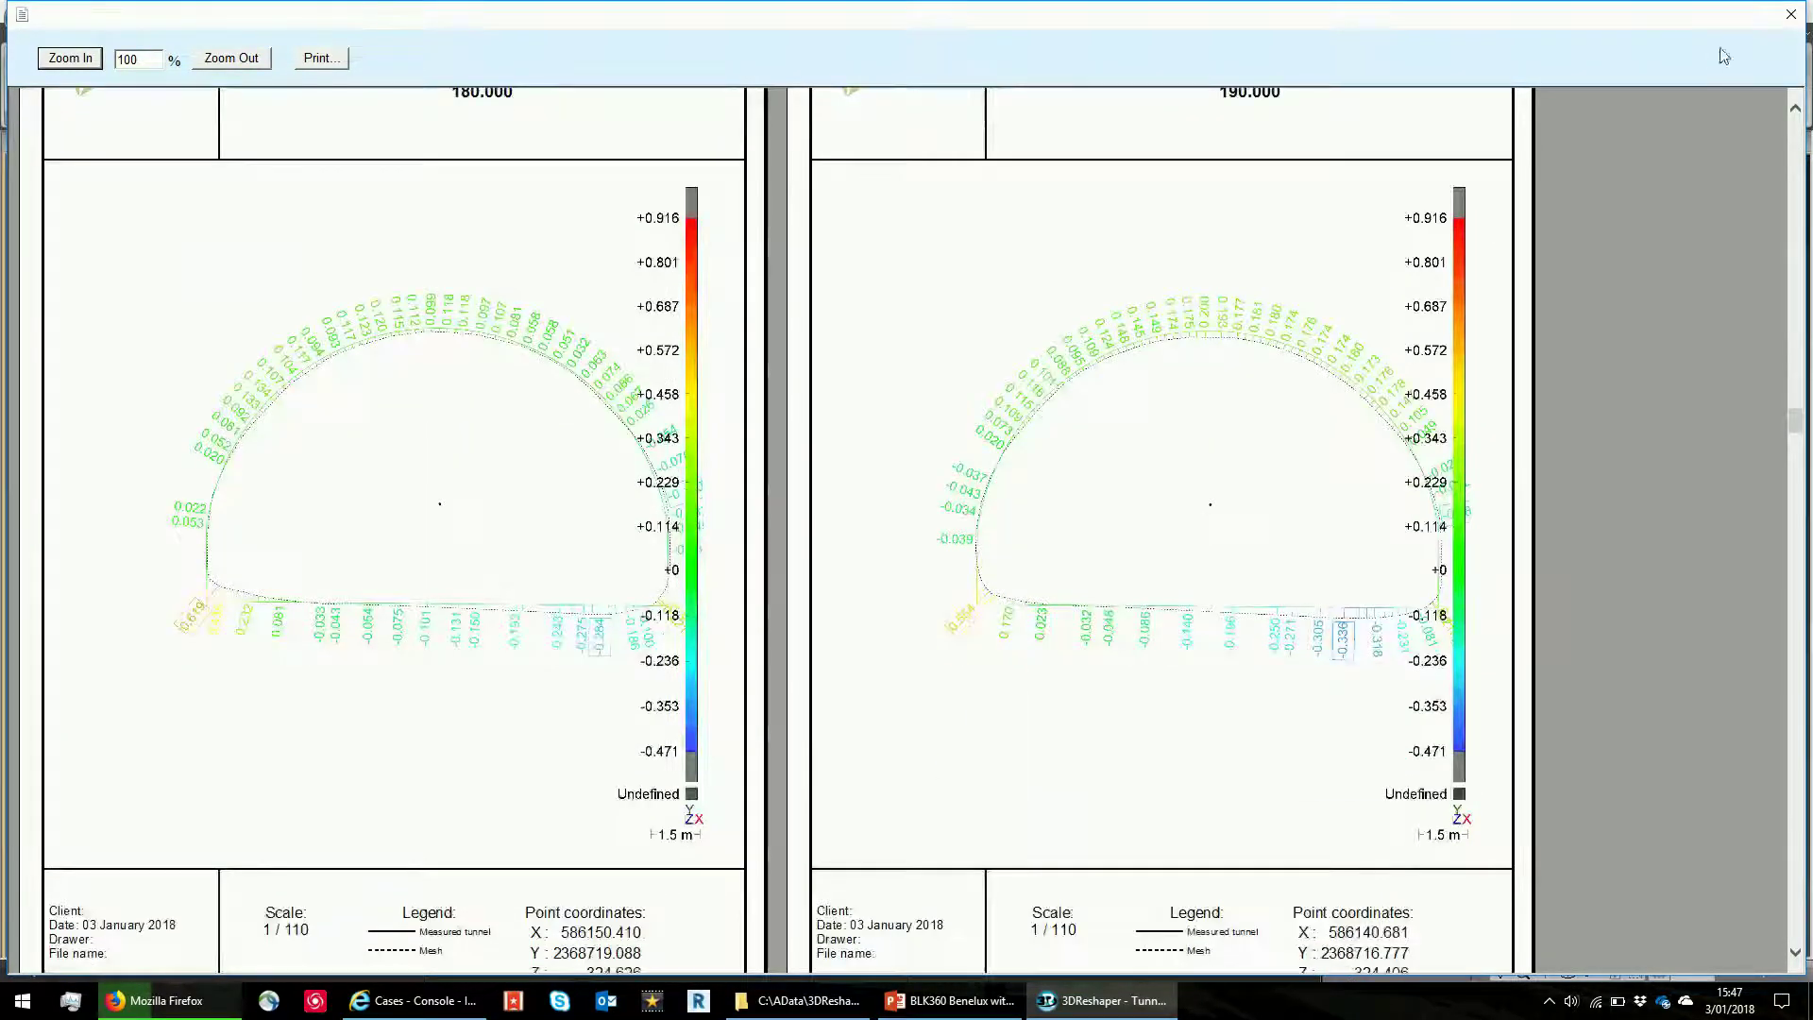
click(1791, 14)
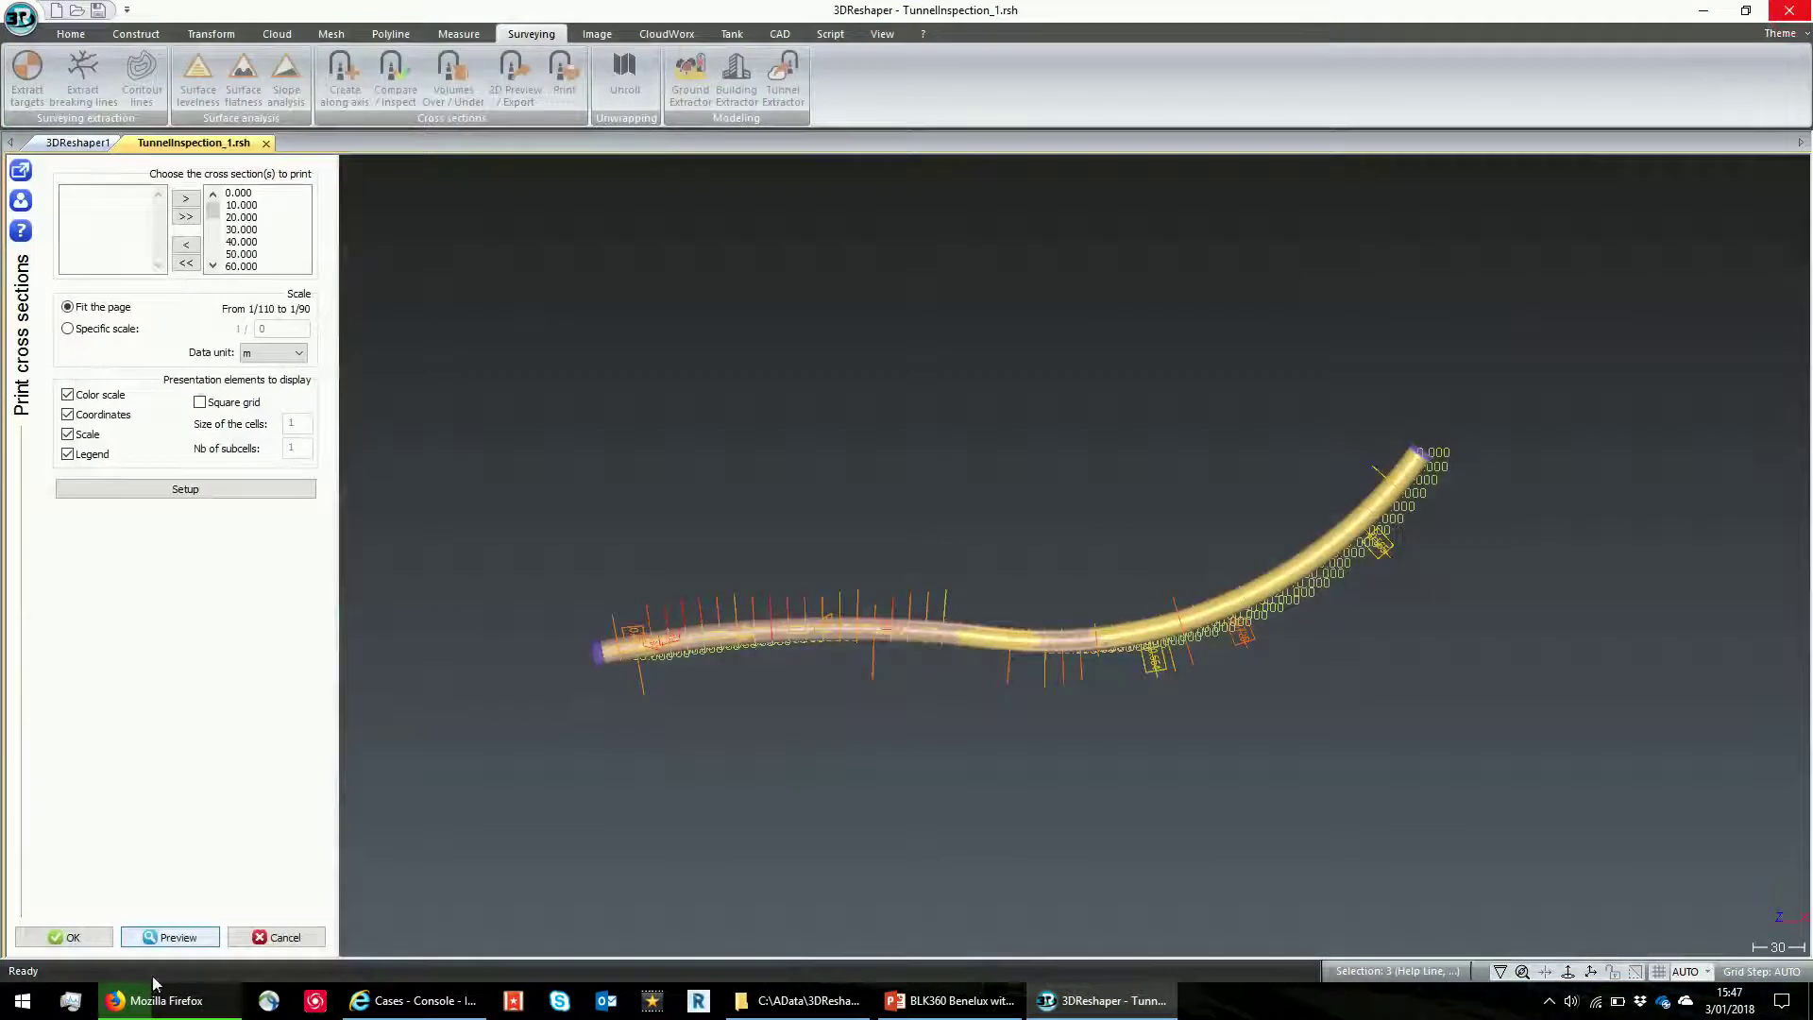
- Accept the cross section report settings and cancel the printer dialog without printing
click(104, 941)
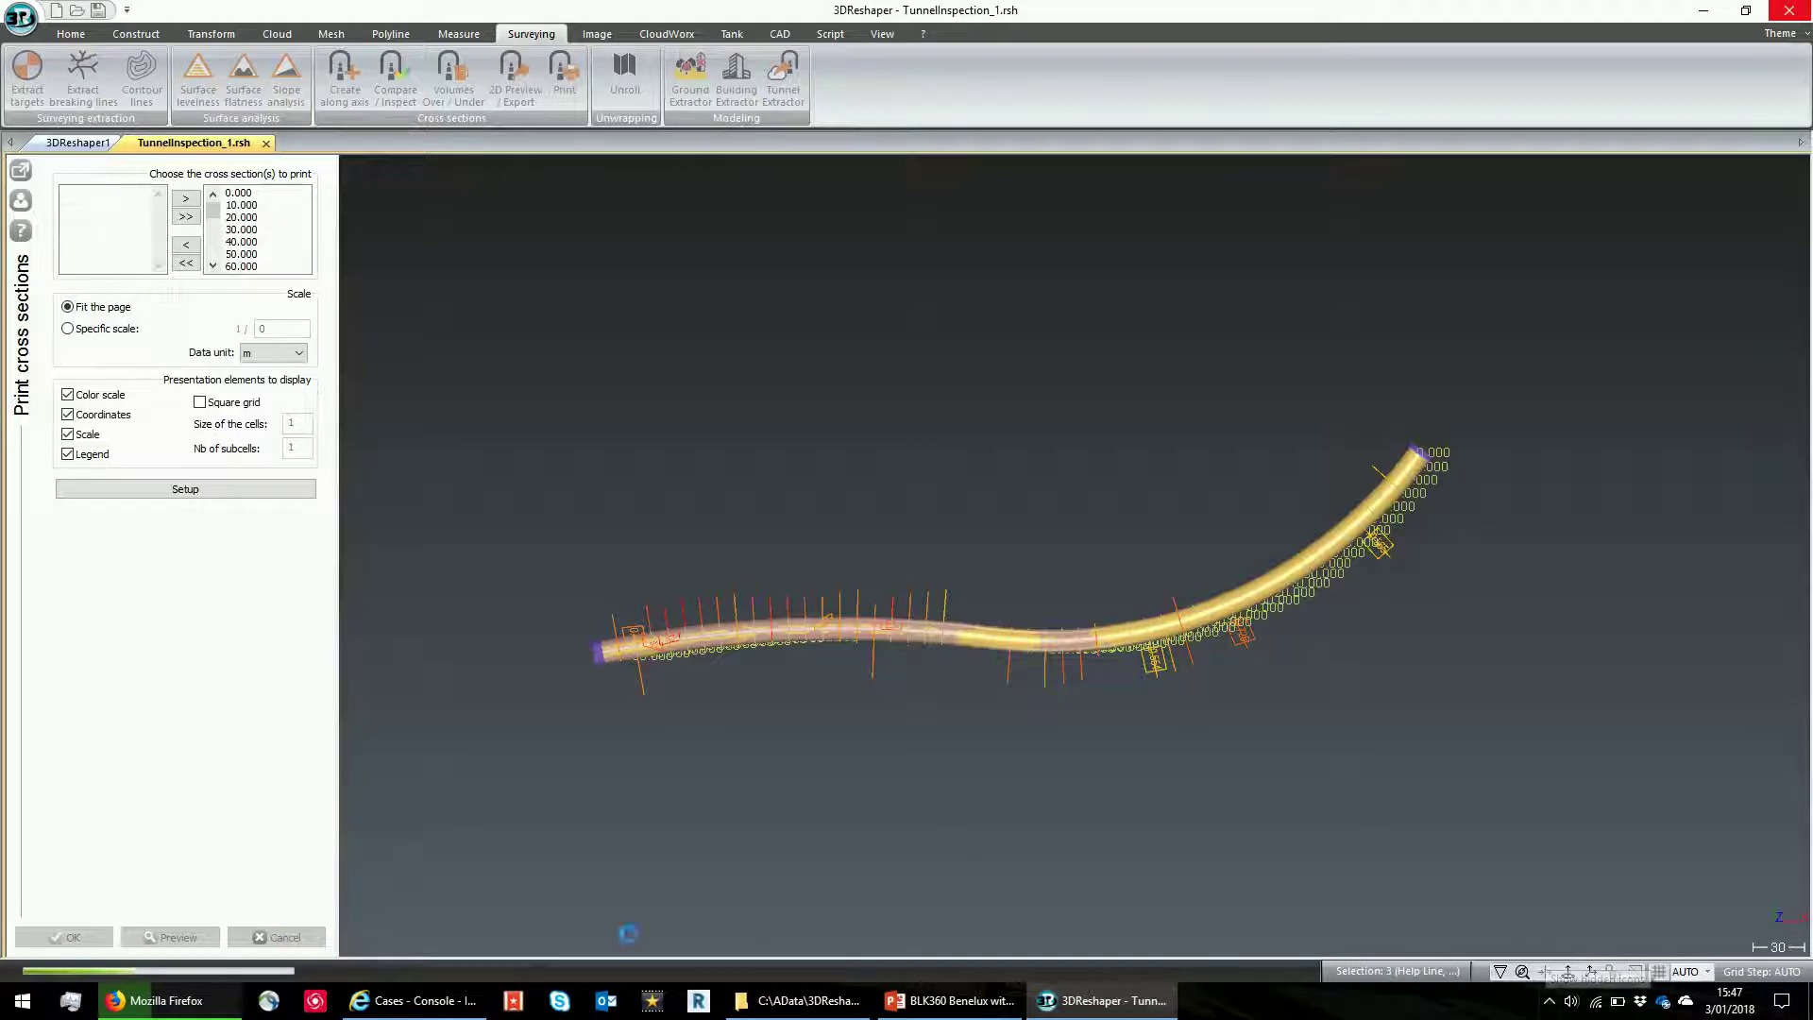
click(286, 937)
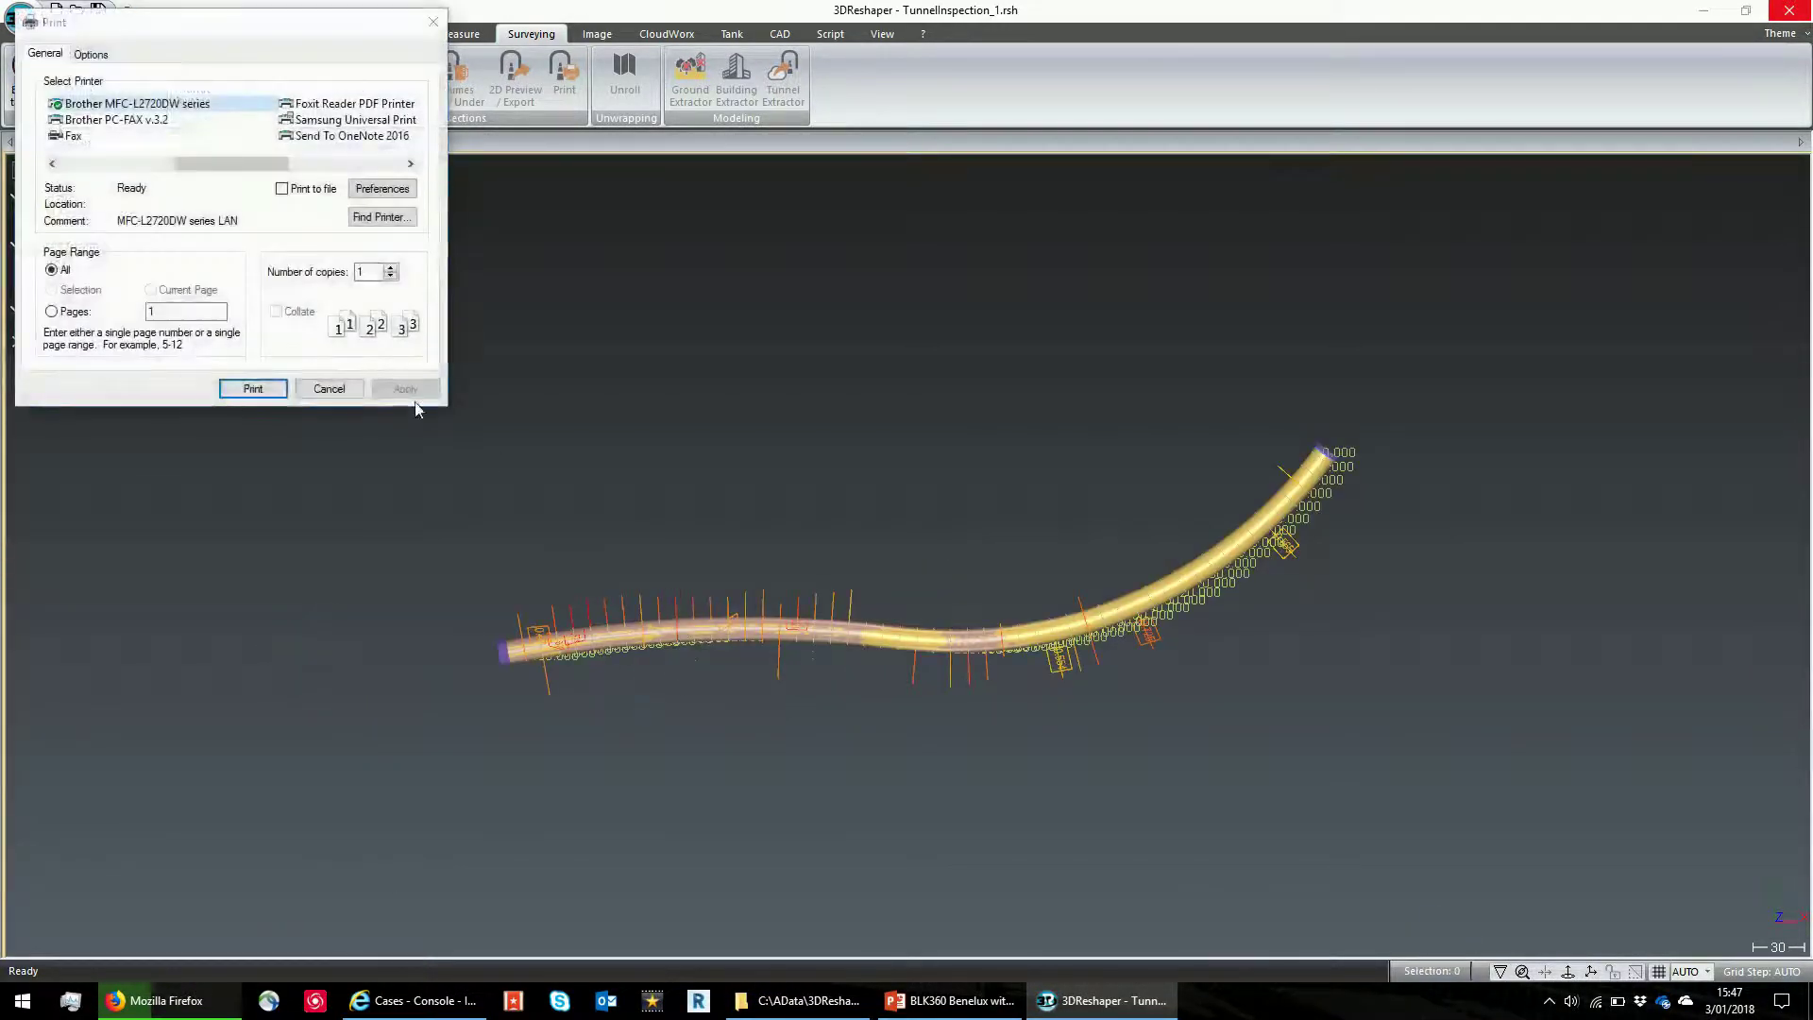
click(330, 387)
- Select the Measured tunnel mesh in the 3D scene with the labelled cross sections
drag(455, 515, 420, 671)
scroll(421, 670, up, 5)
drag(599, 680, 725, 658)
click(727, 627)
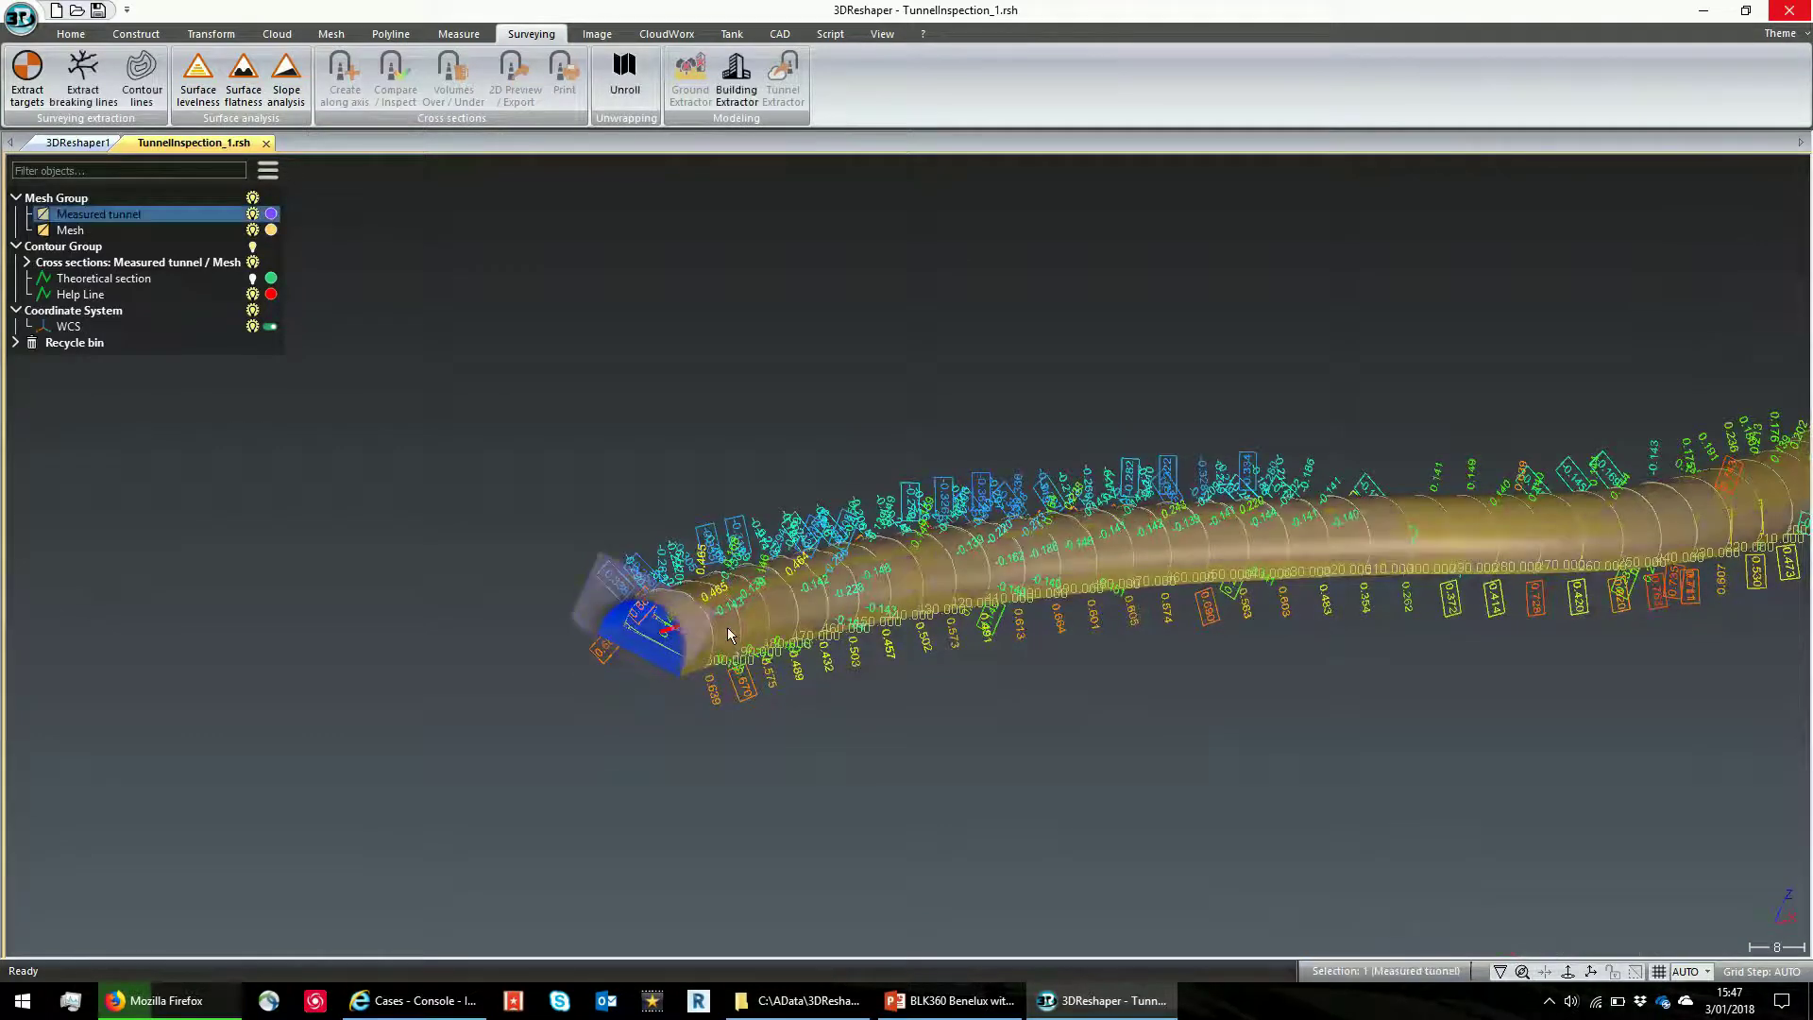